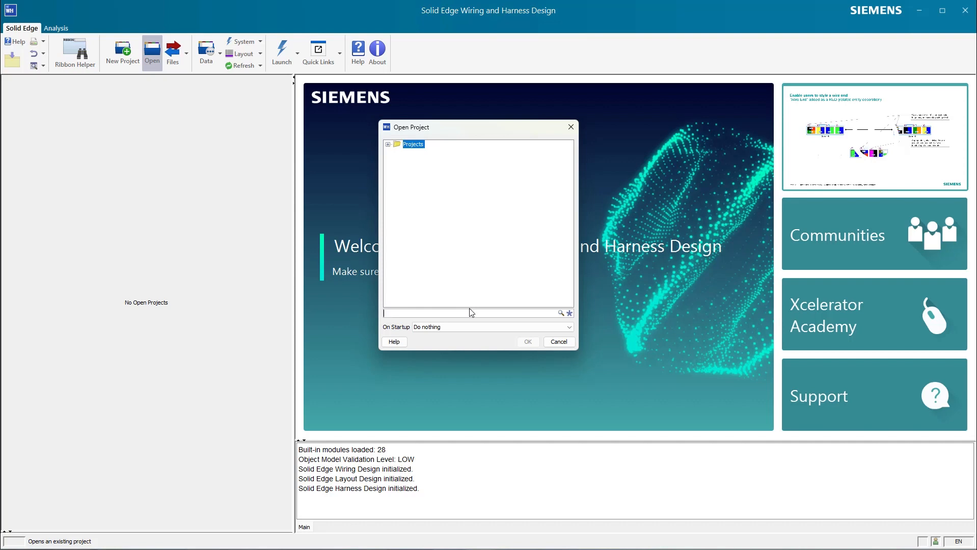
Step: Browse the projects inside the Quick Start folder and collapse the project tree again
left_click(388, 145)
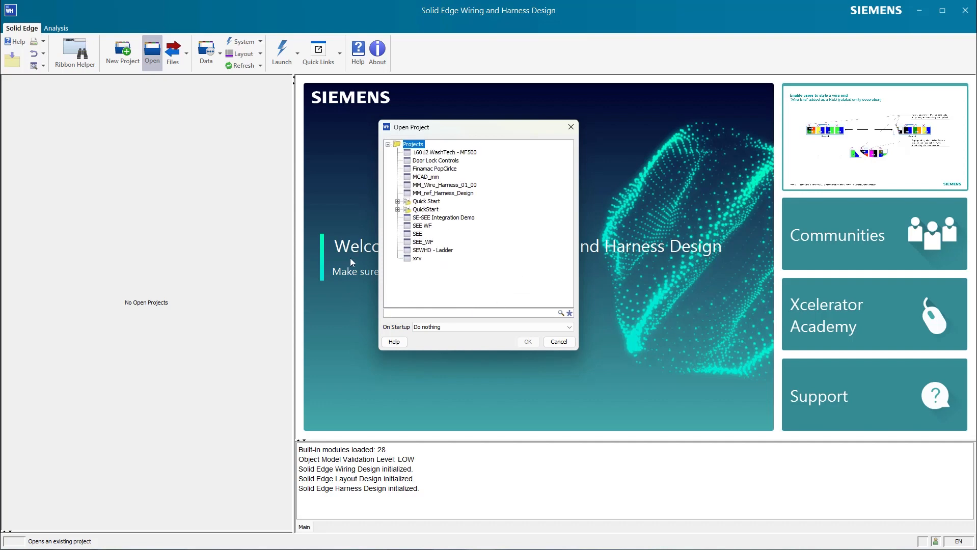
left_click(398, 201)
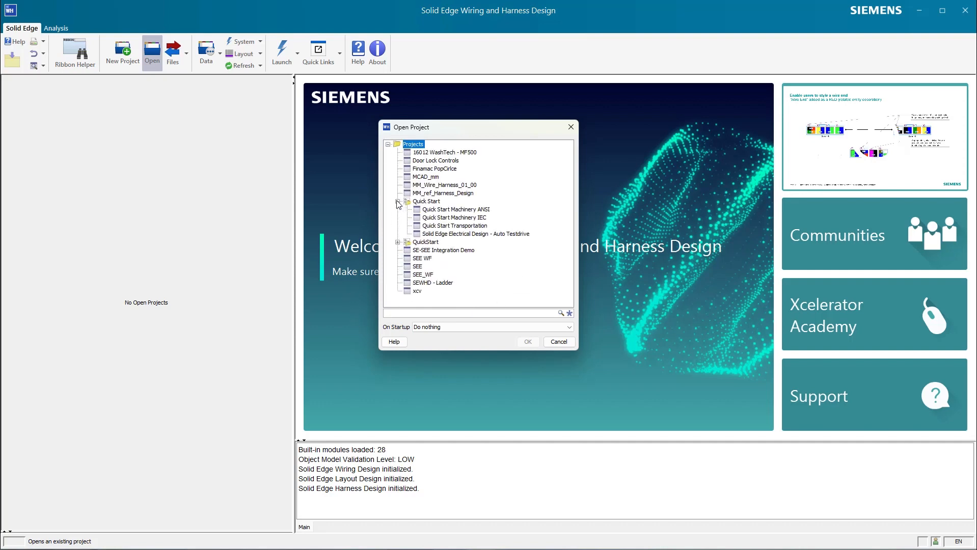
left_click(447, 227)
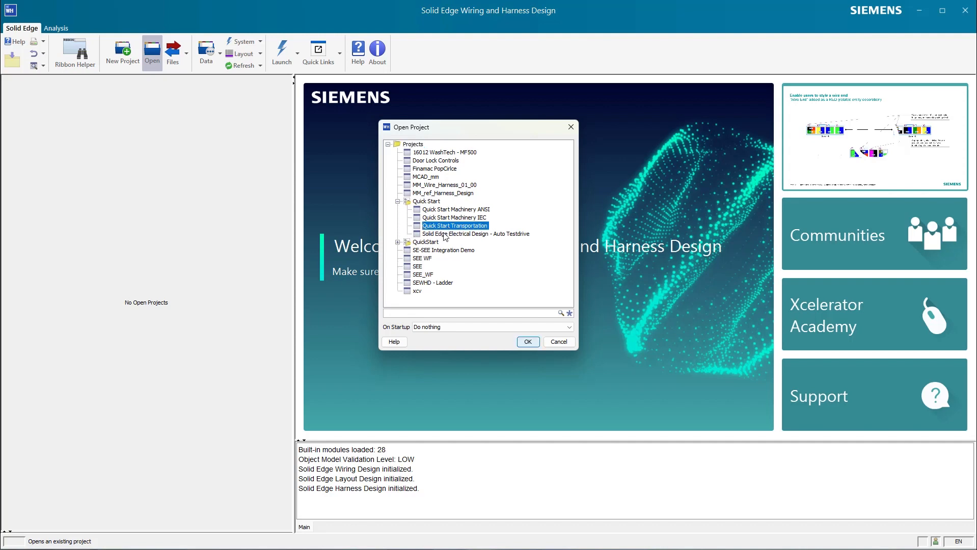
left_click(398, 203)
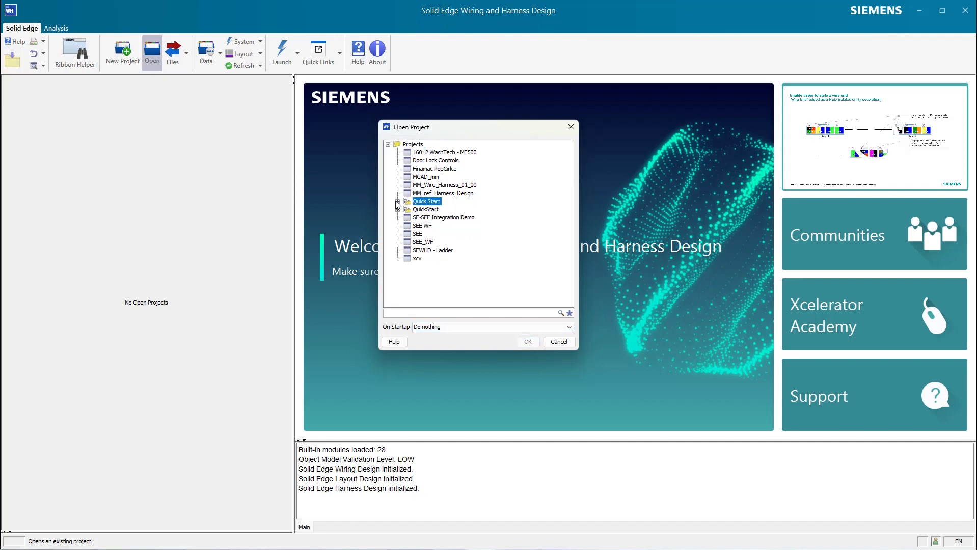
left_click(388, 145)
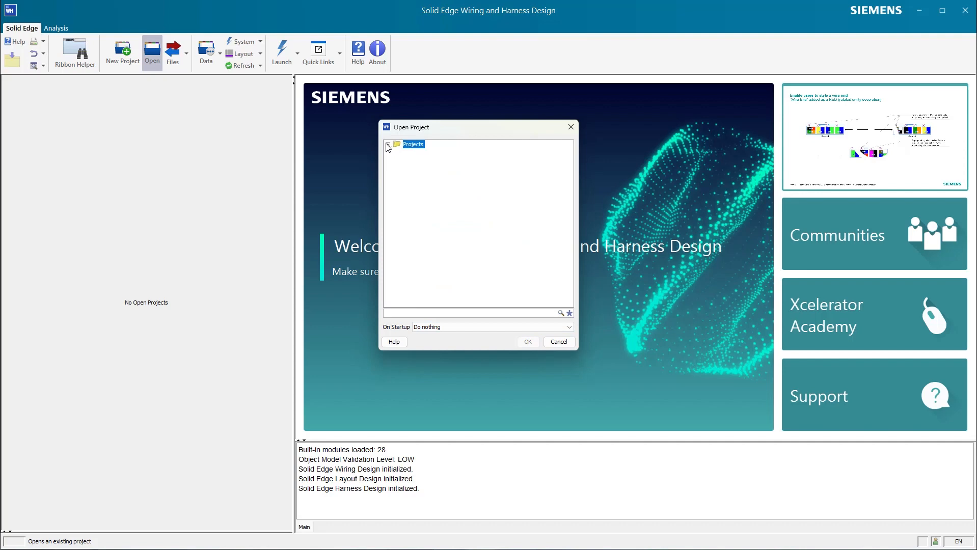
Step: Try filtering the project list by "transporta" to find Quick Start Transportation, then clear the filter
left_click(461, 313)
type("transporta")
left_click(398, 154)
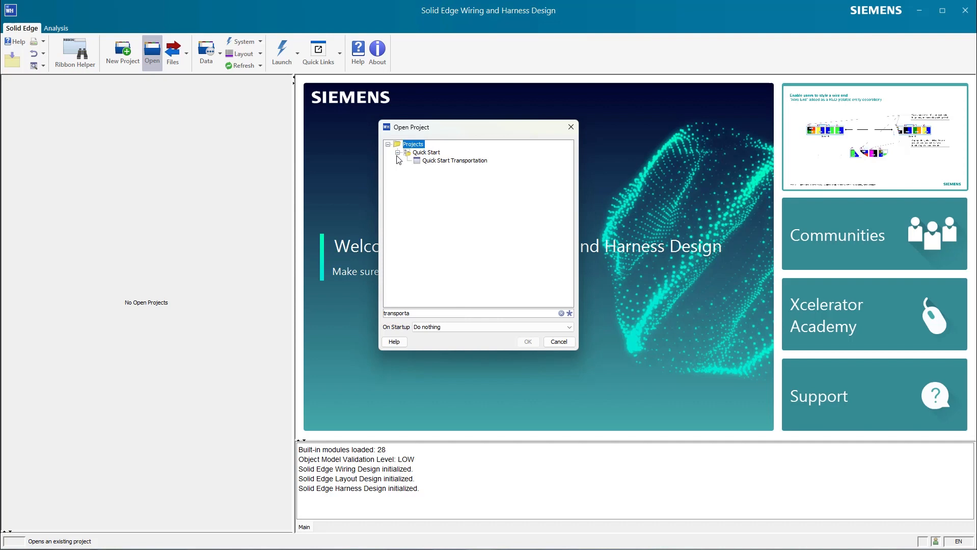
left_click(444, 160)
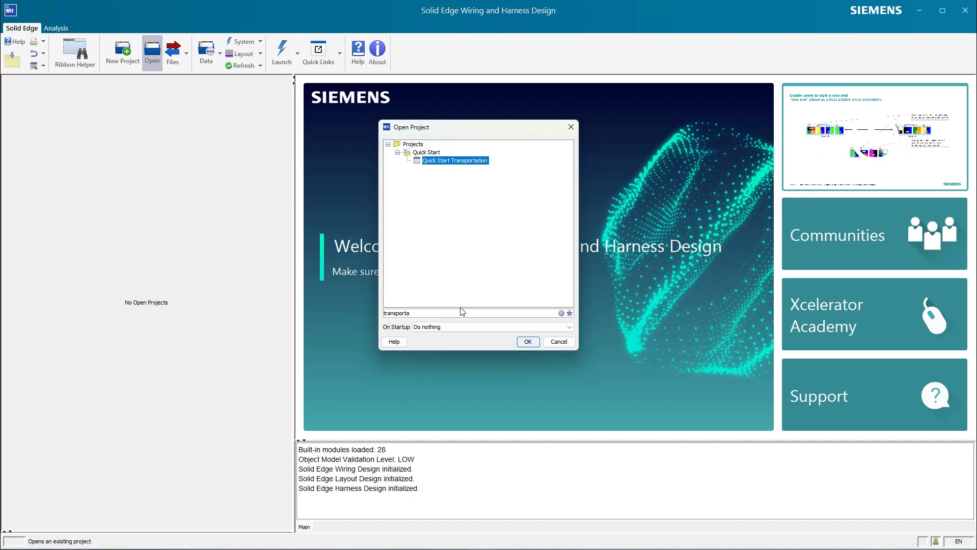
double_click(426, 313)
left_click(421, 315)
type("tion")
left_click(561, 314)
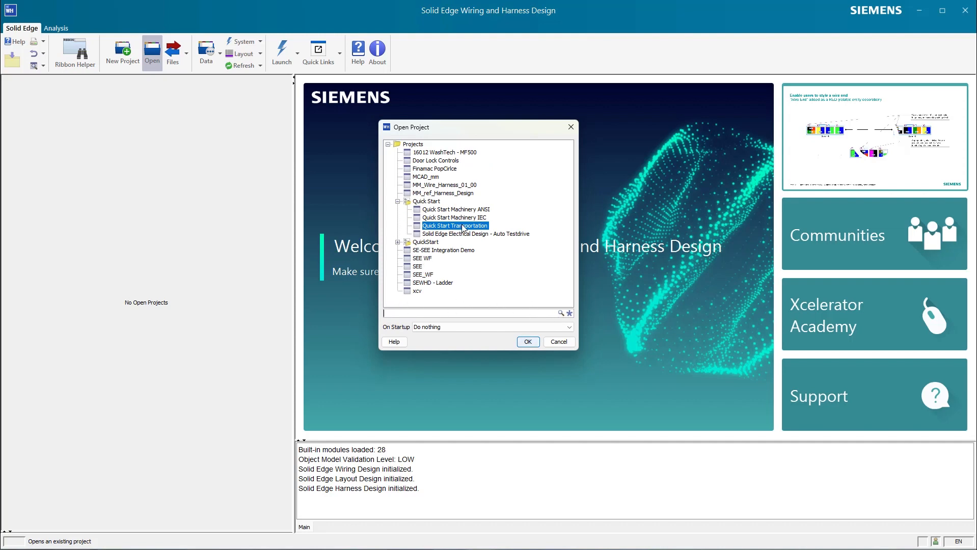
left_click(421, 185)
left_click(422, 160)
left_click(431, 193)
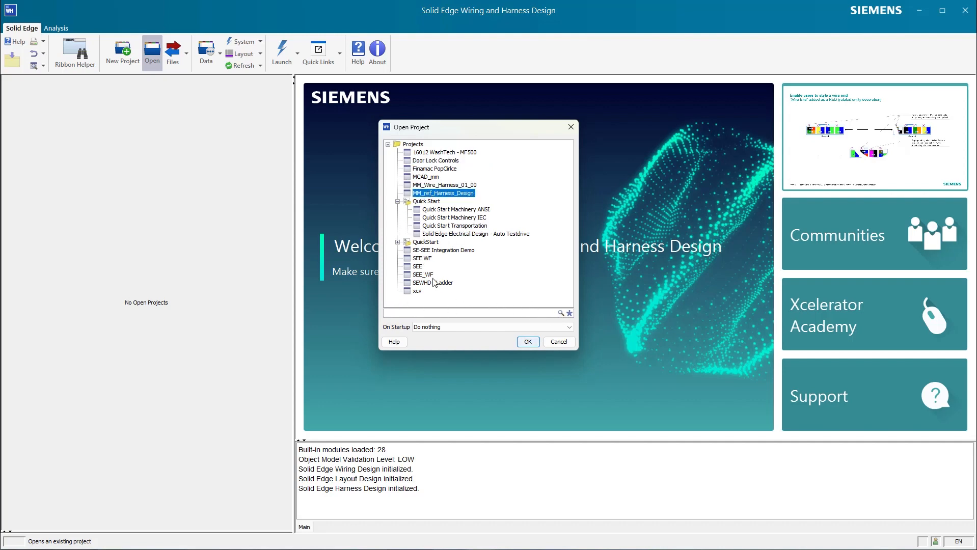
Step: Filter the project list by "tra" and open the Quick Start Transportation project
left_click(444, 315)
type("tra")
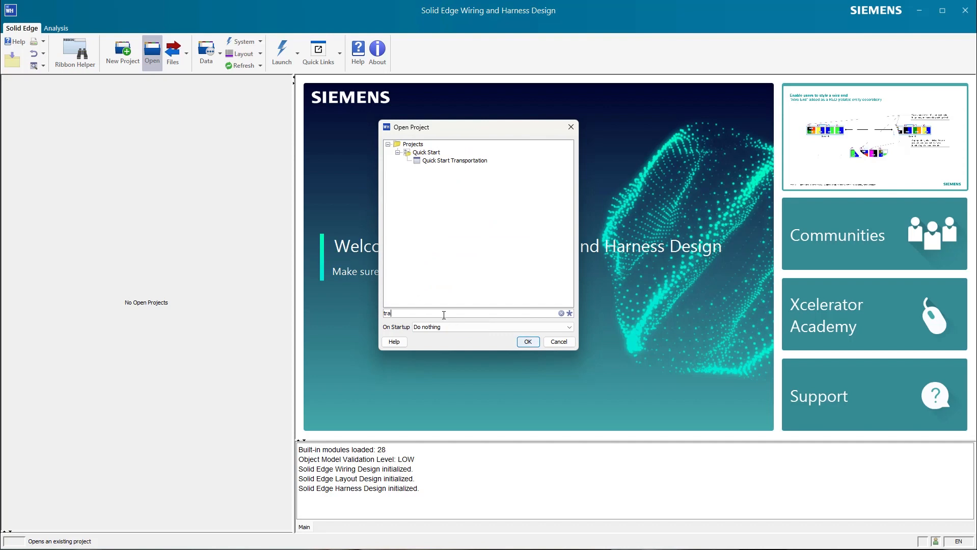
left_click(455, 161)
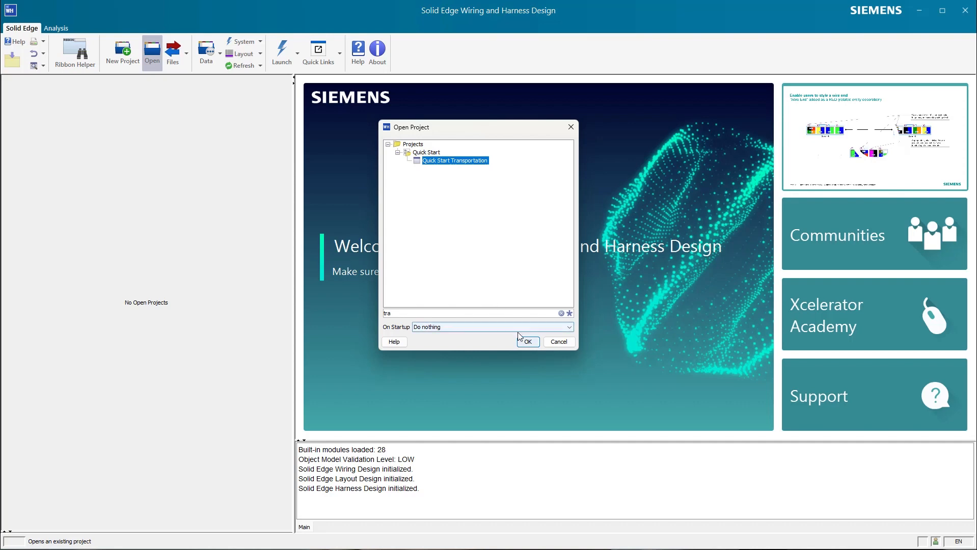
left_click(527, 341)
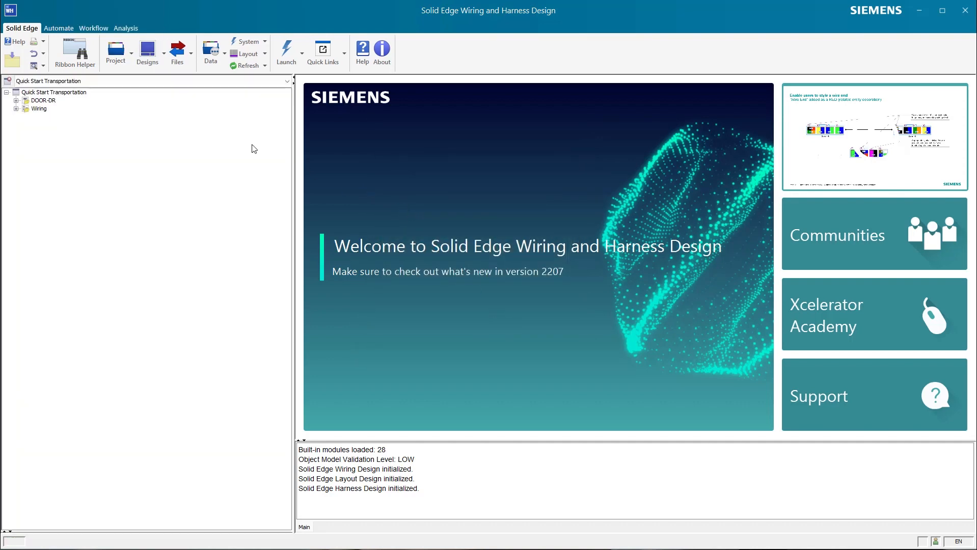
Step: Open the 09-Power Windows diagram from the project's Wiring design
left_click(15, 108)
left_click(26, 117)
left_click(74, 190)
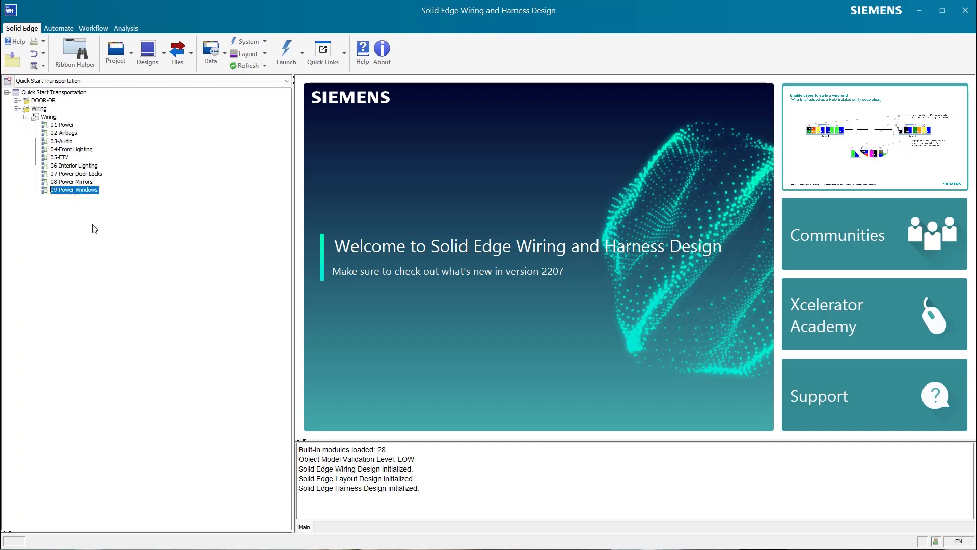
double_click(90, 193)
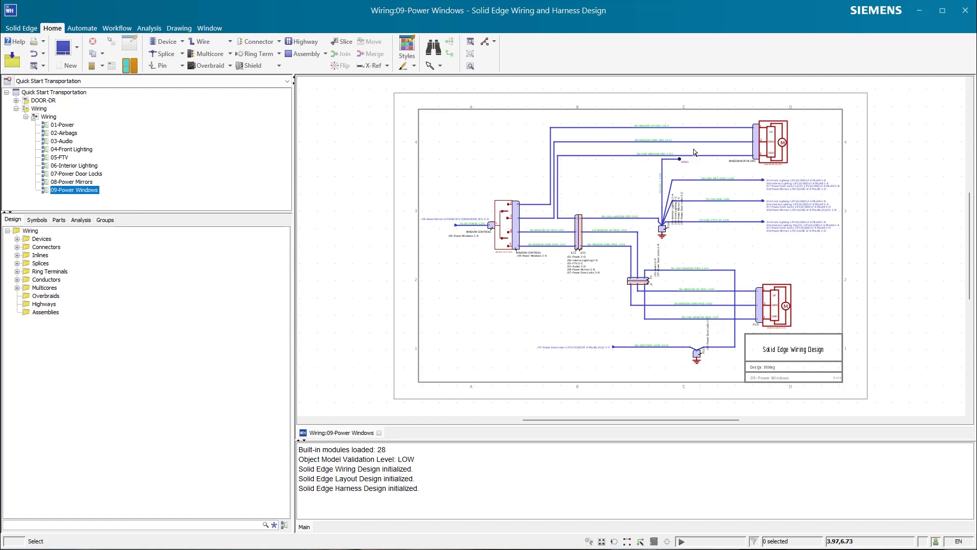
scroll(763, 116, "up", 2)
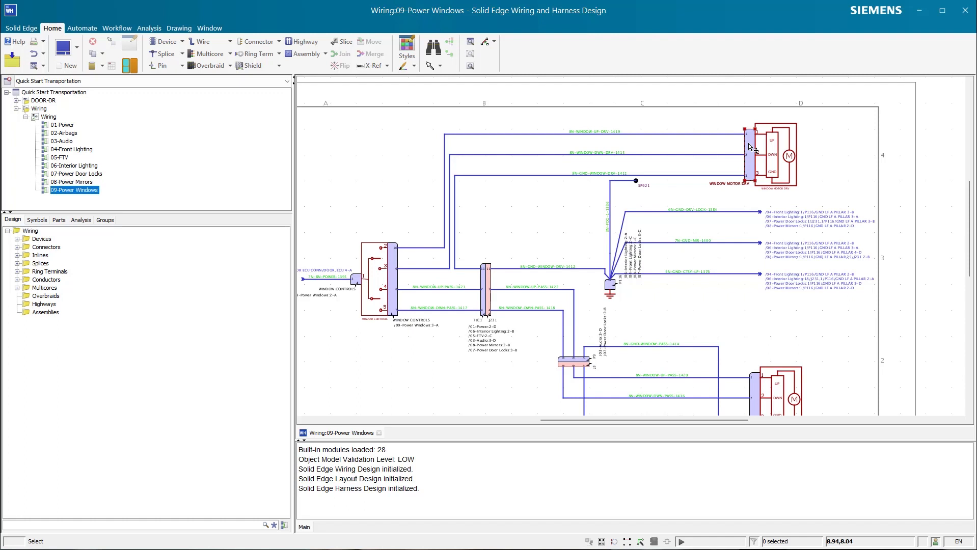
Step: Search the internal parts library for part number 160073
left_click(59, 220)
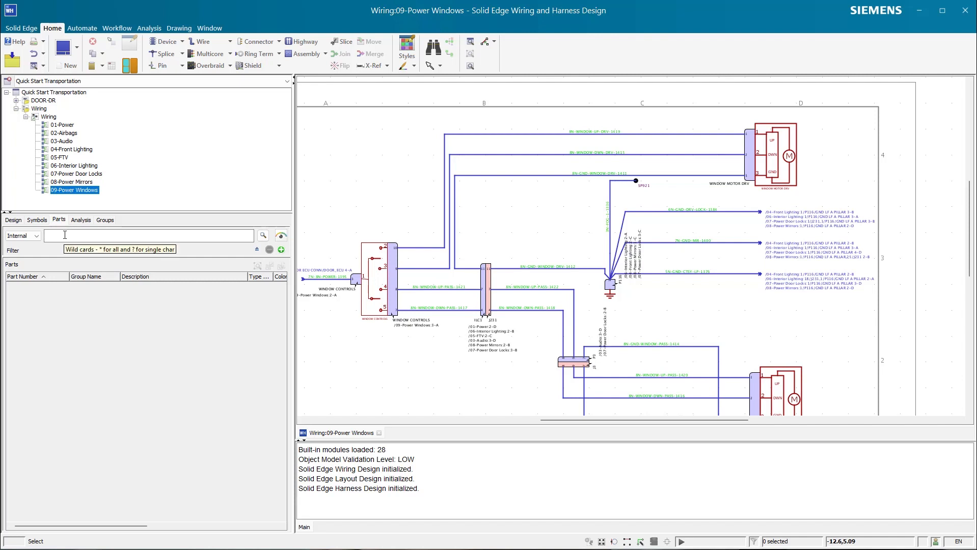
type("10")
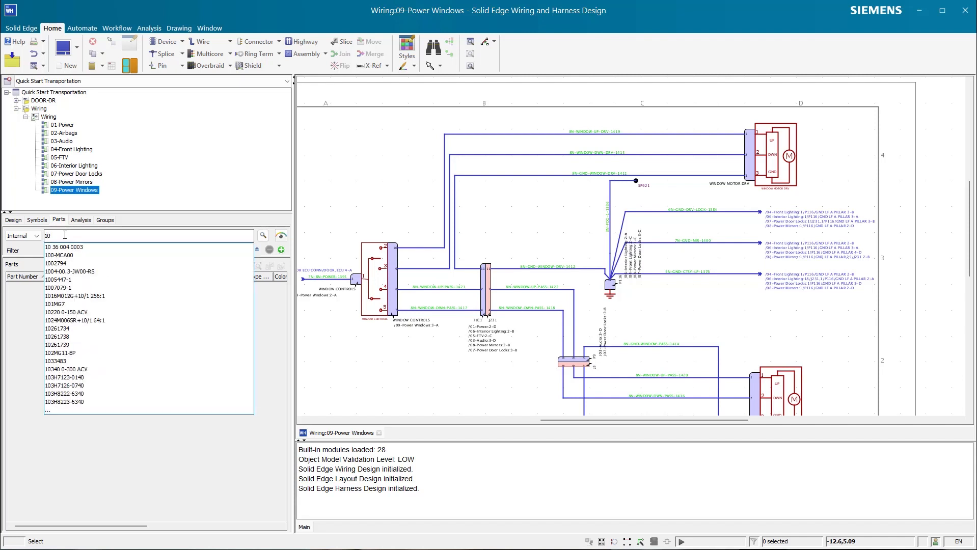
key("BackSpace")
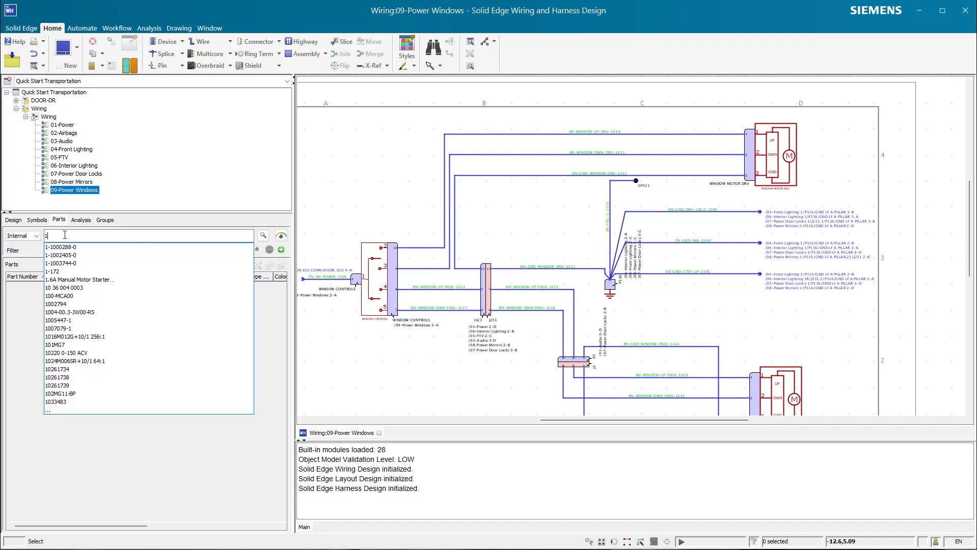
type("600")
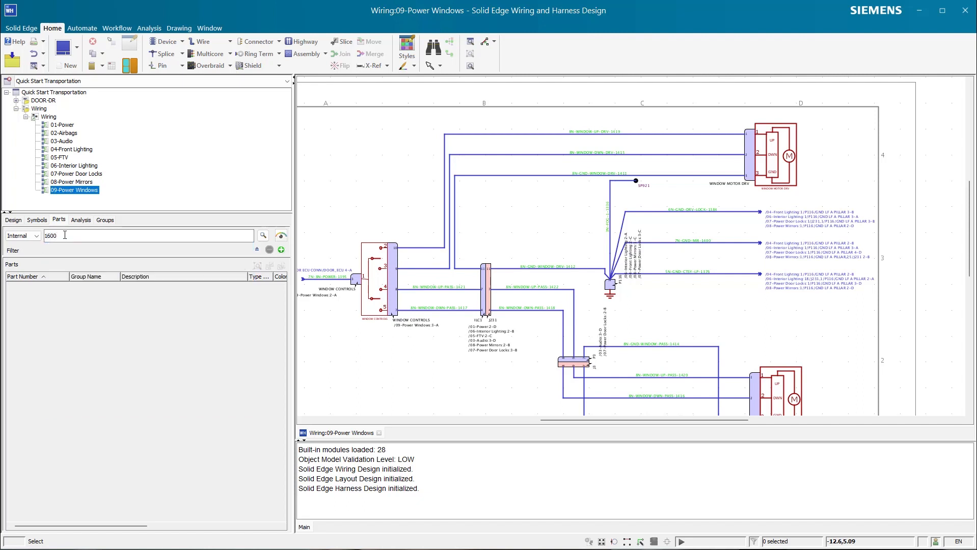
key("BackSpace")
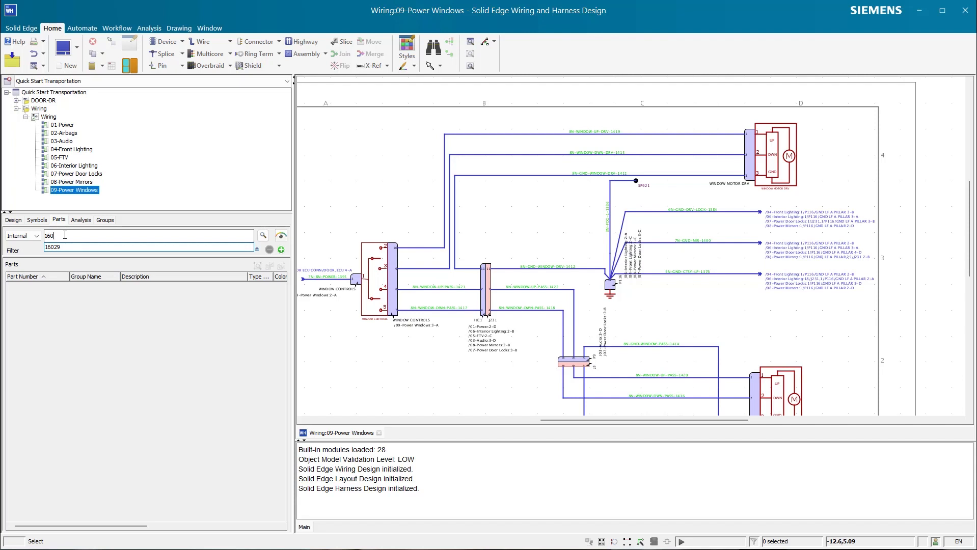
type("073")
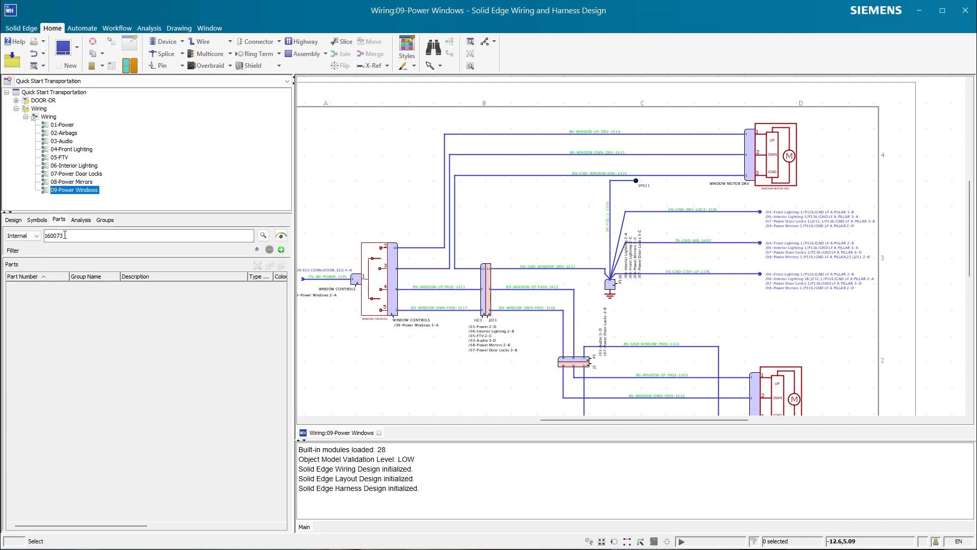
key("Return")
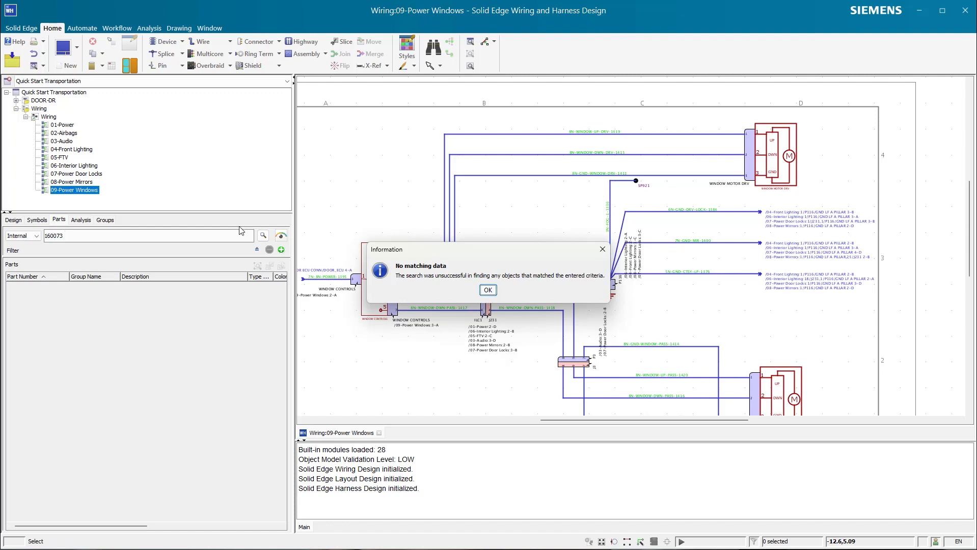
left_click(493, 294)
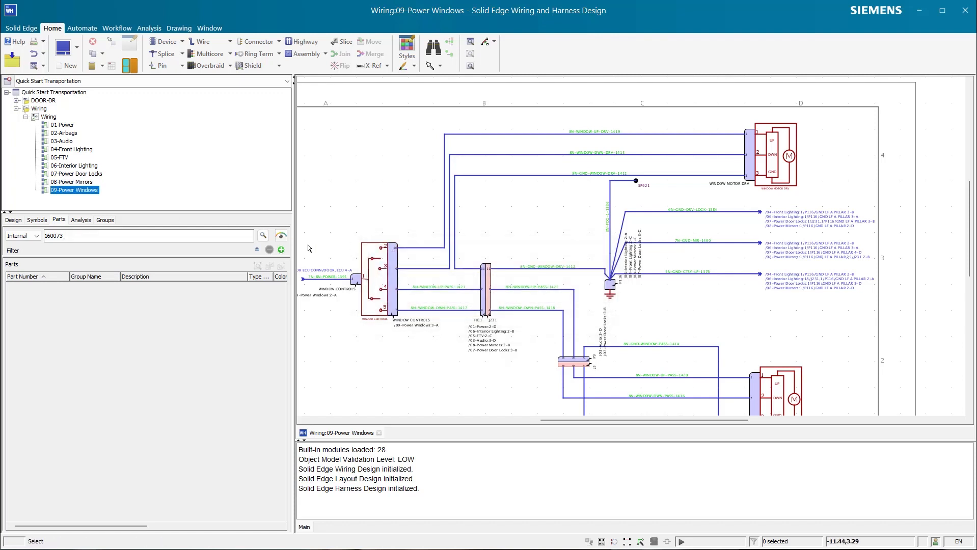
Step: Switch to the 3Dfindit online parts catalog and maximize its window
left_click(281, 236)
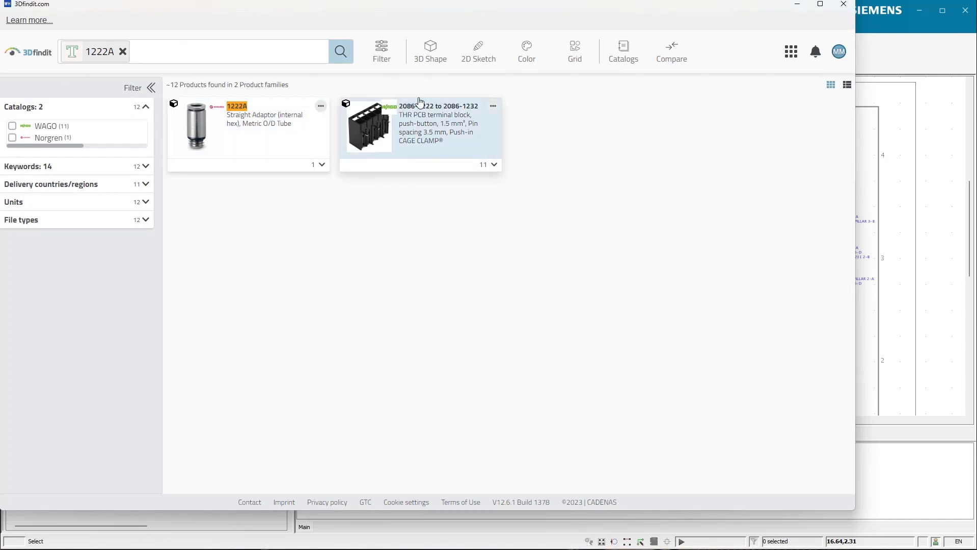
left_click_drag(300, 10, 331, 19)
left_click(884, 14)
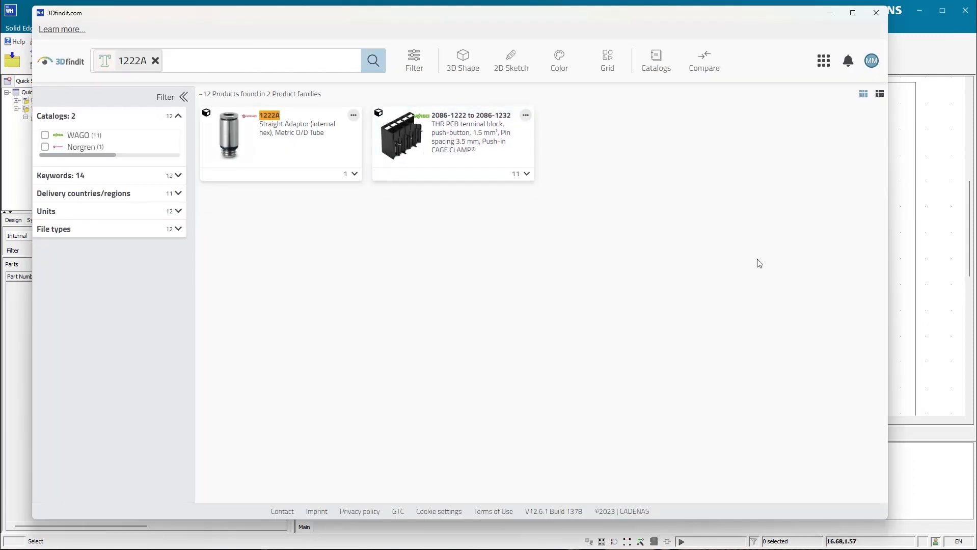
left_click(853, 13)
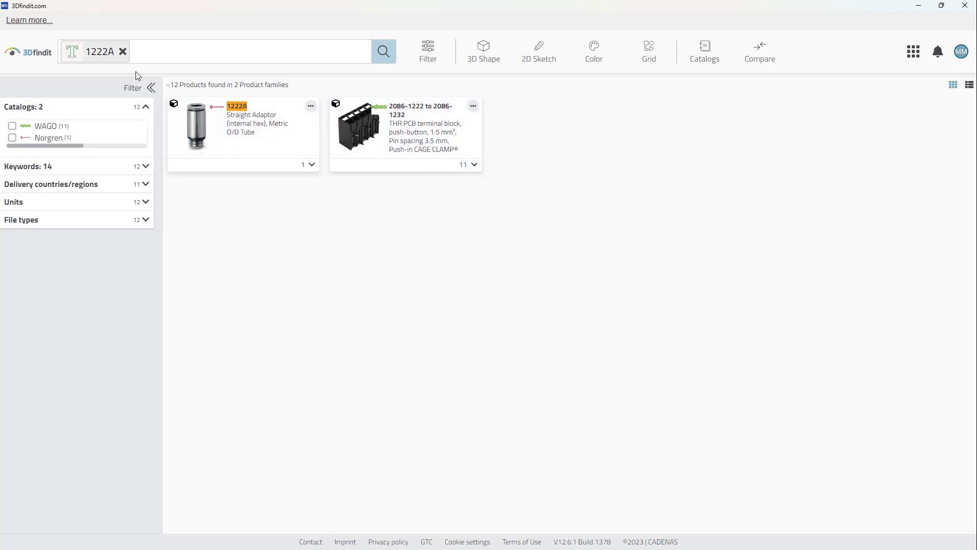
Step: Replace the catalog's 1222A search term with 160073 and run the search
left_click(122, 52)
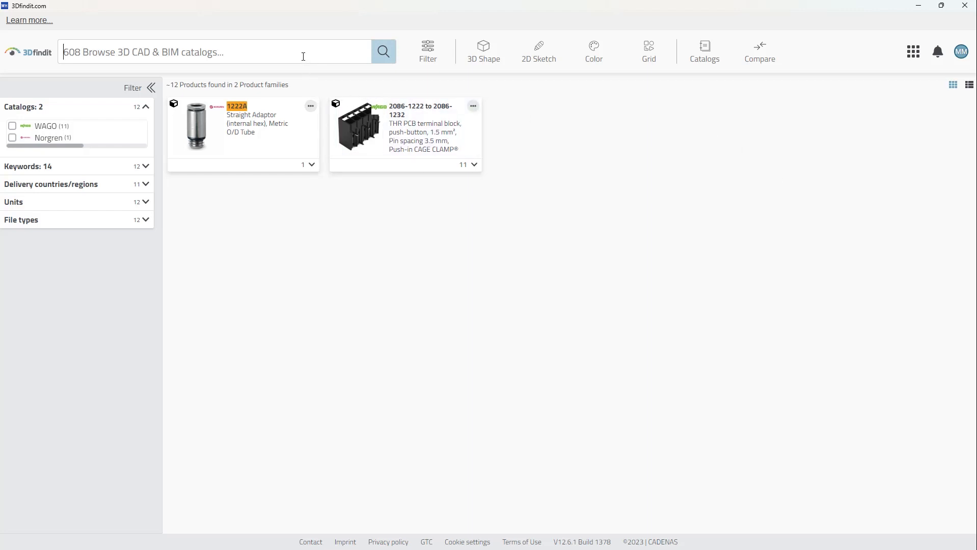
type("1")
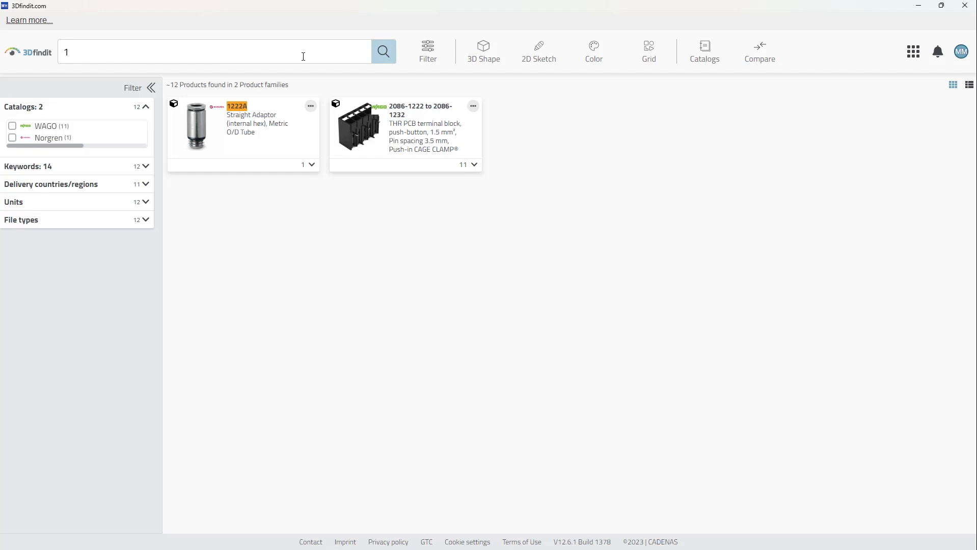
type("600")
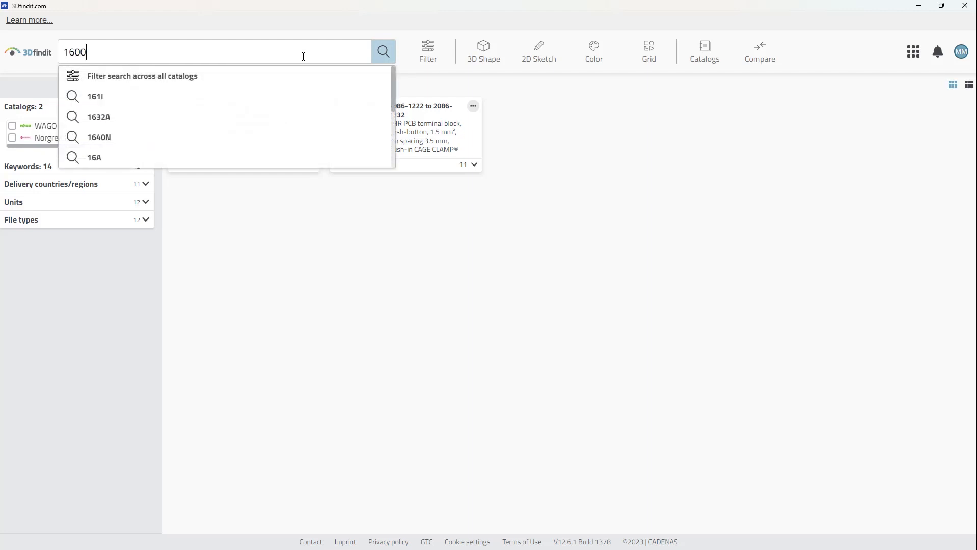
type("73")
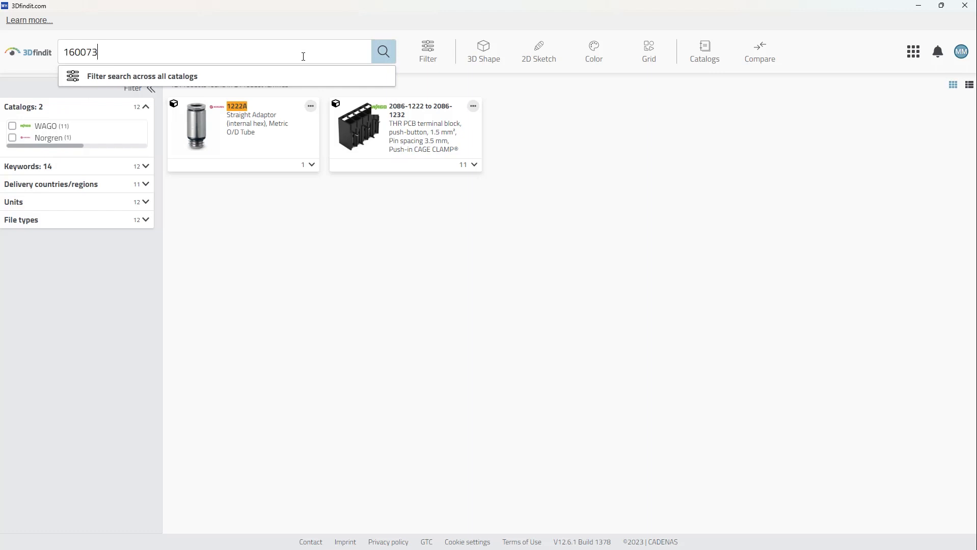
key("Return")
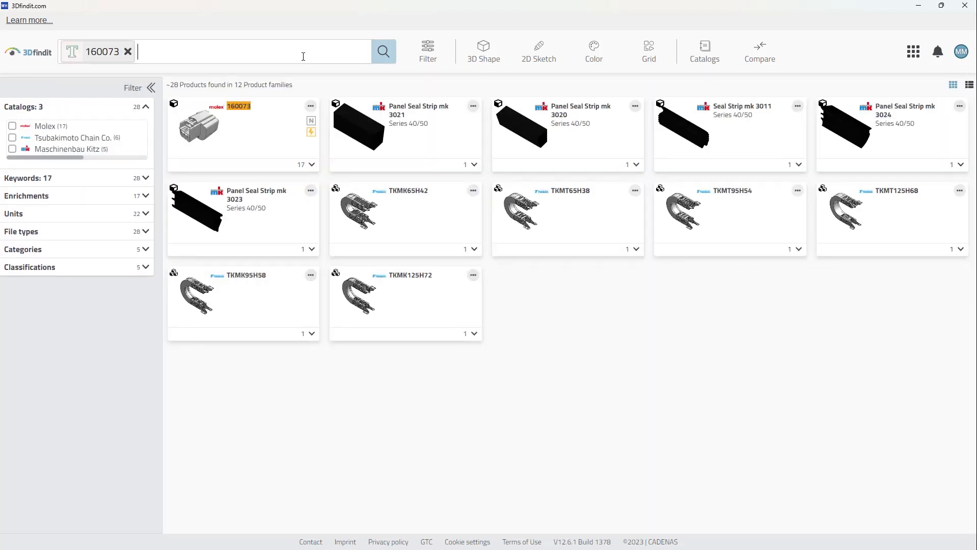
left_click(233, 128)
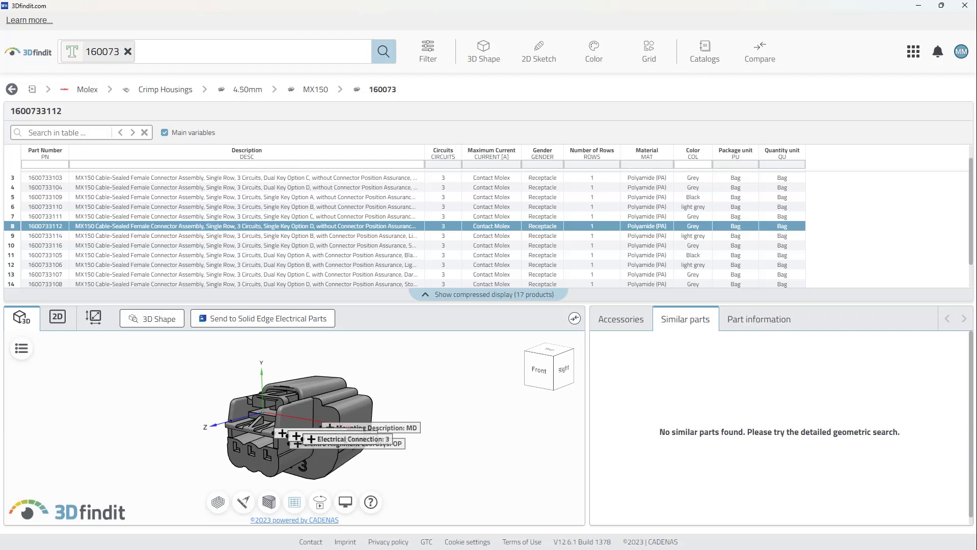
left_click(180, 237)
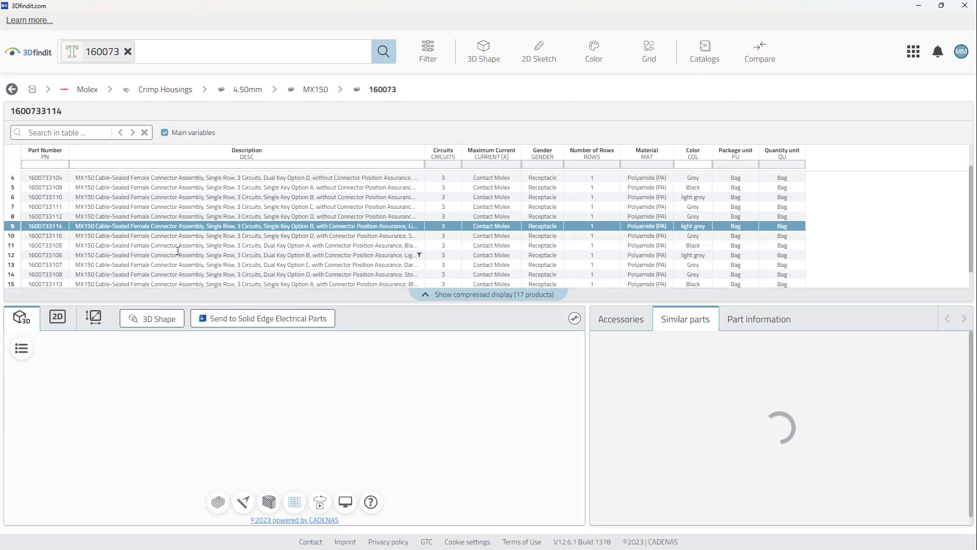
left_click(179, 246)
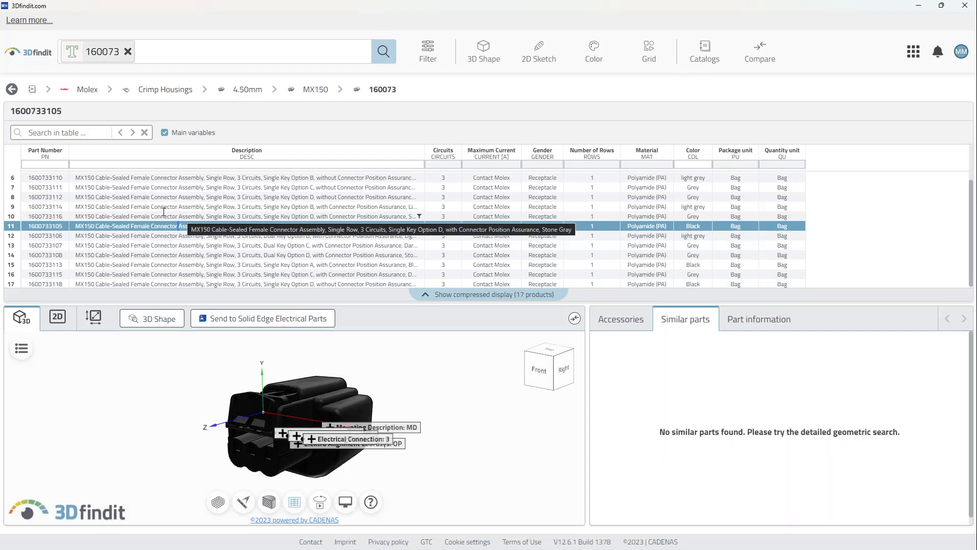
left_click(164, 216)
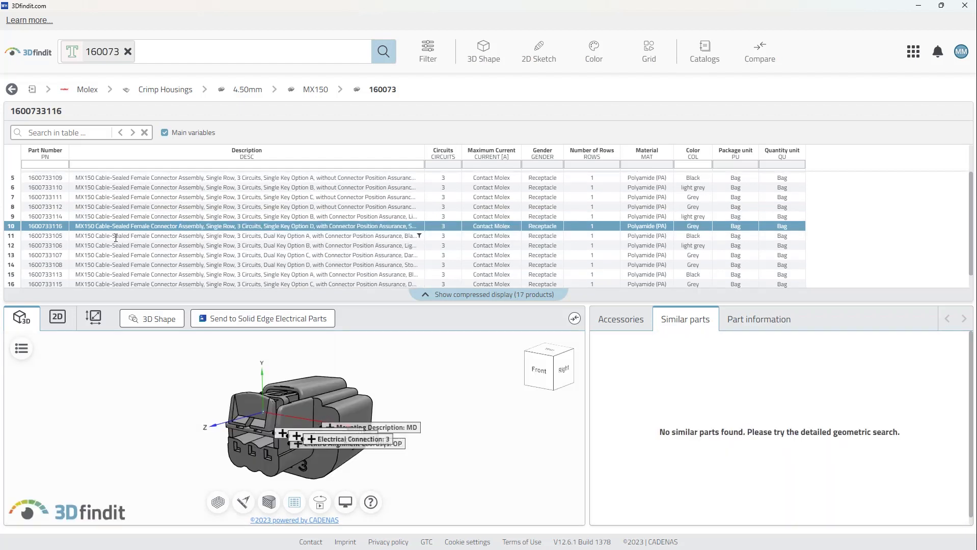
left_click(48, 207)
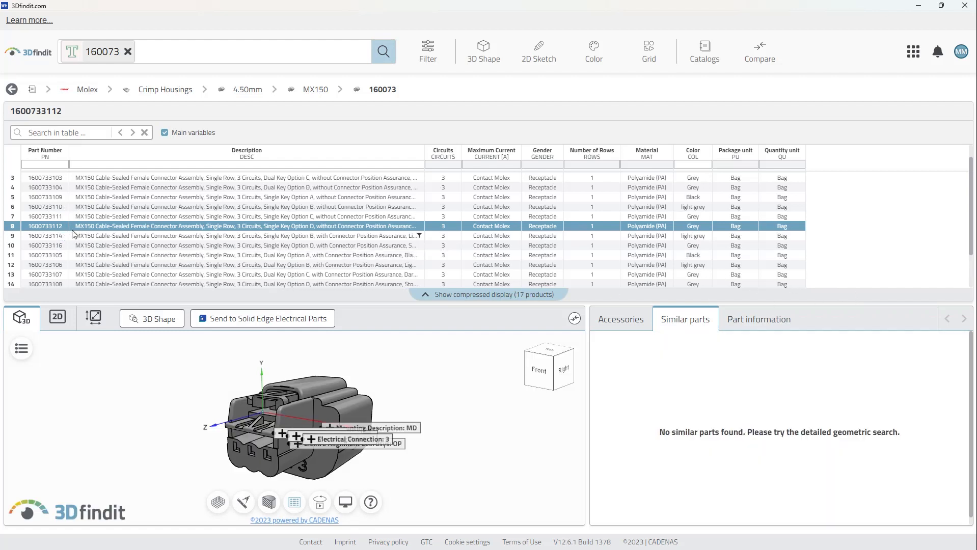
scroll(64, 196, "up", 2)
scroll(65, 214, "down", 5)
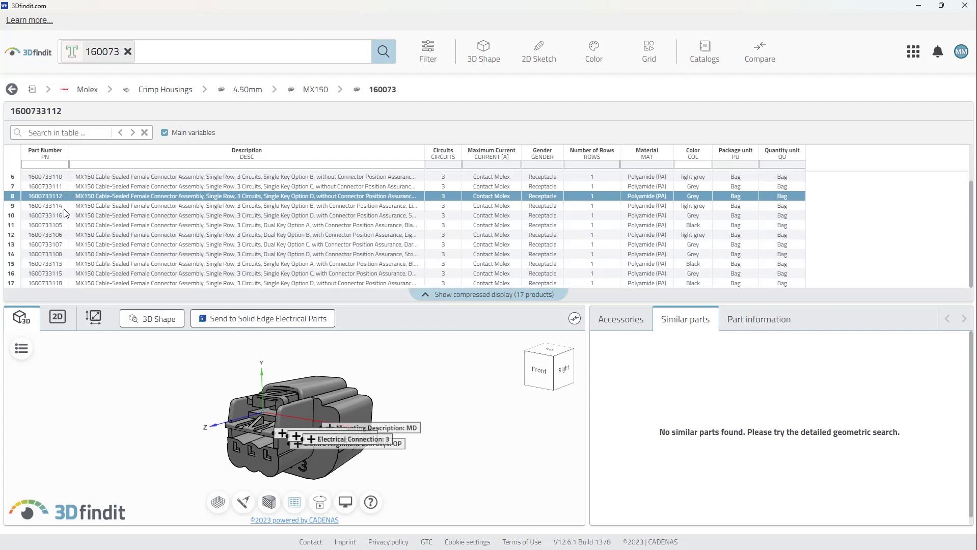
left_click(60, 273)
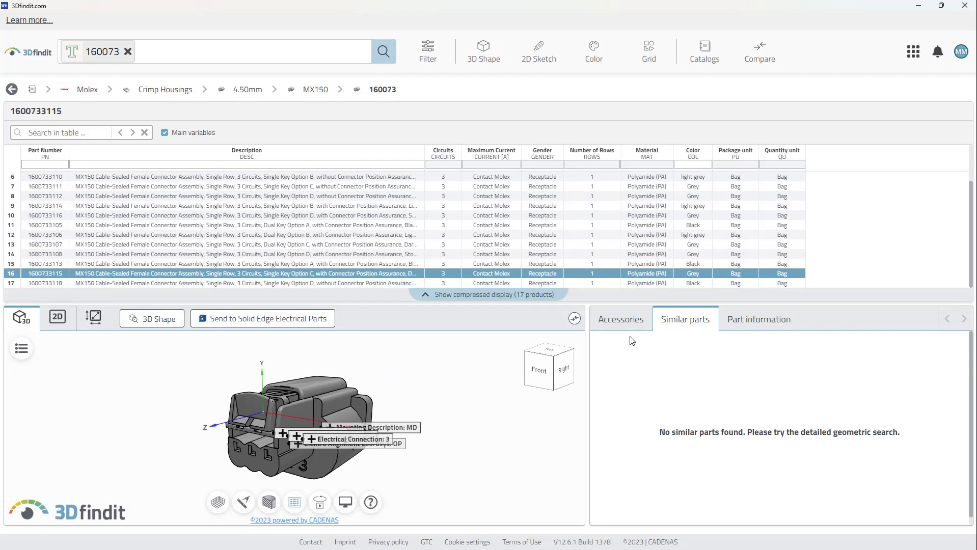
left_click(623, 323)
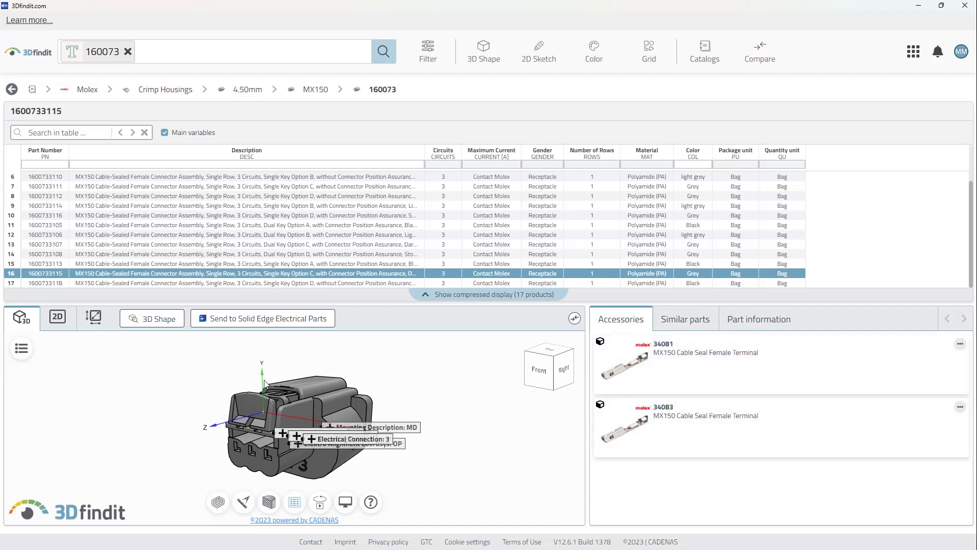
Step: Examine the connector's interior in the 3D preview using a movable section plane, and turn the section off
left_click_drag(240, 393, 222, 406)
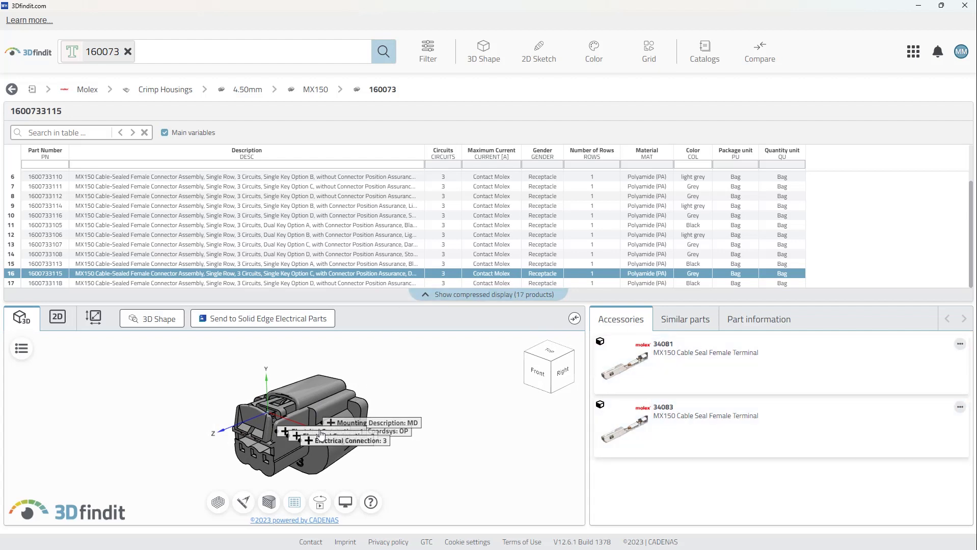
left_click(267, 504)
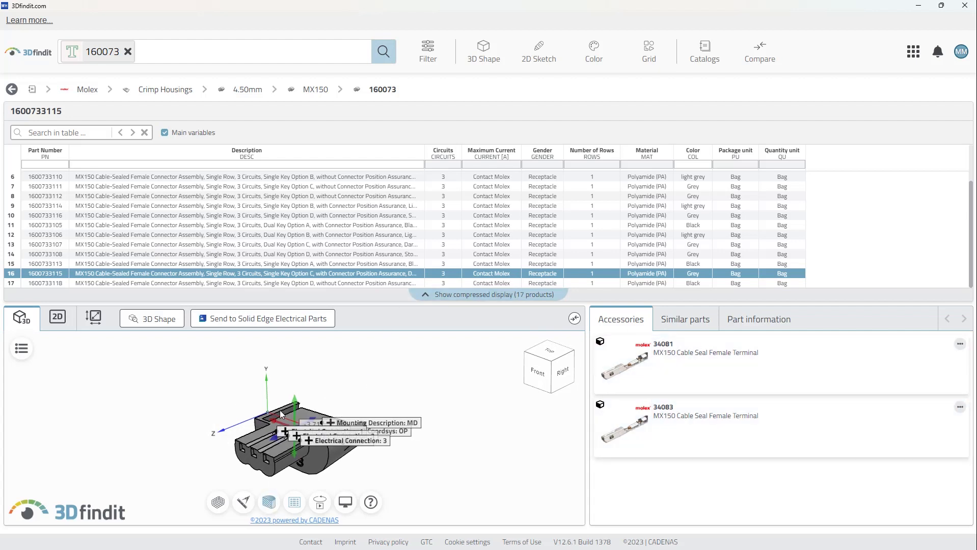
left_click_drag(297, 402, 297, 371)
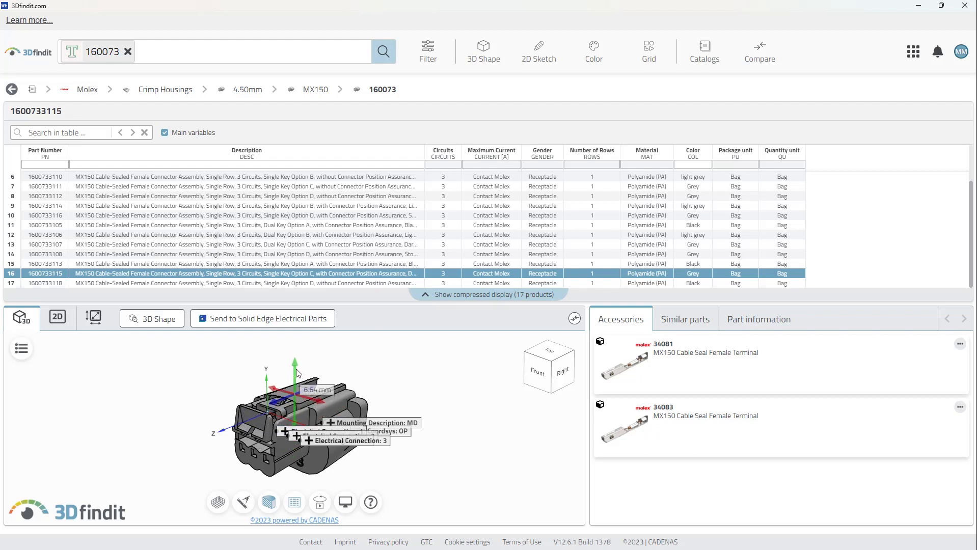
left_click_drag(223, 434, 251, 432)
left_click(268, 505)
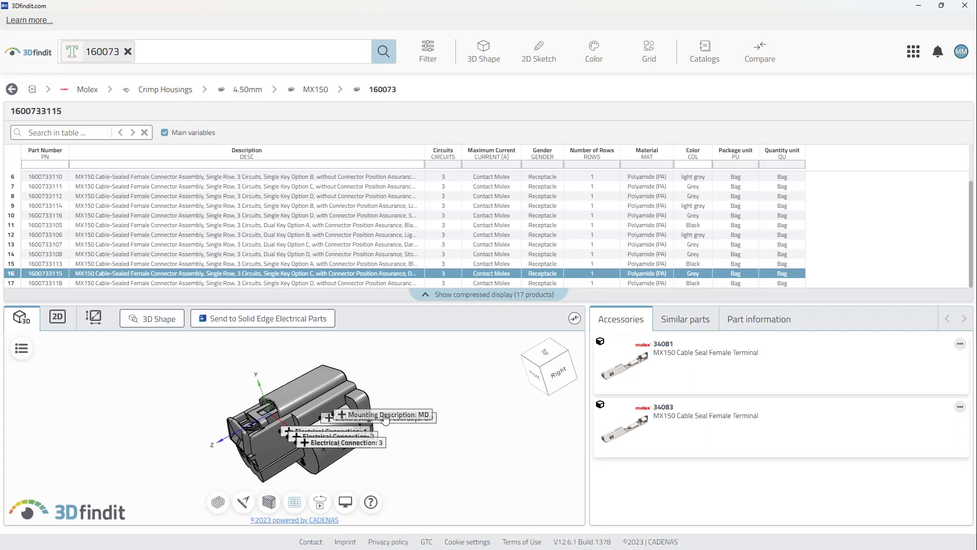
Step: Examine the property details of Electrical Connection 2 on the connector's 3D preview and collapse them
left_click_drag(409, 444, 364, 464)
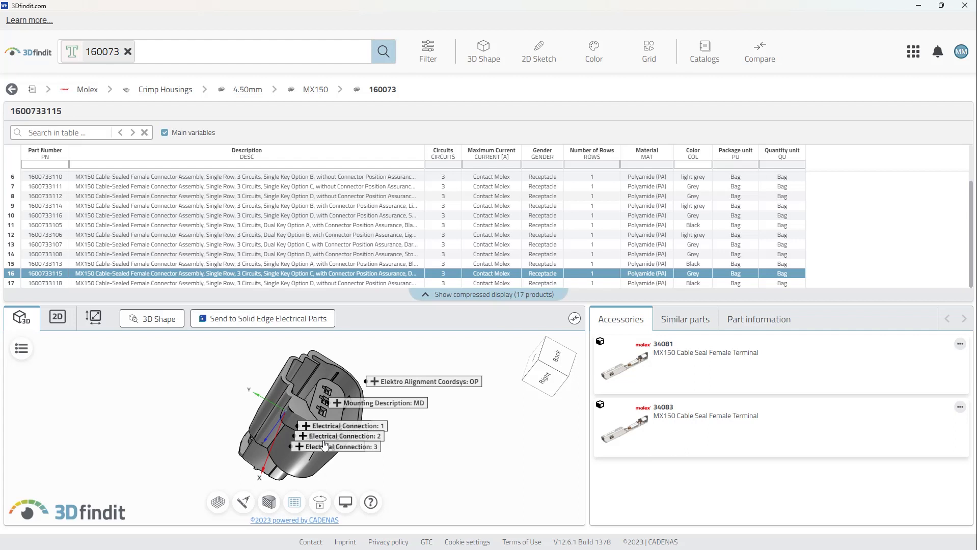
left_click(303, 436)
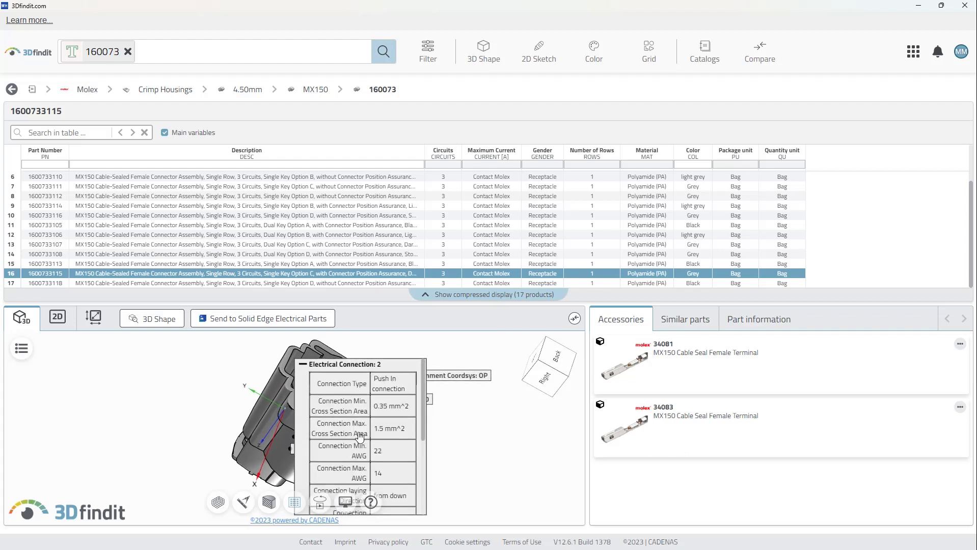
scroll(375, 419, "down", 3)
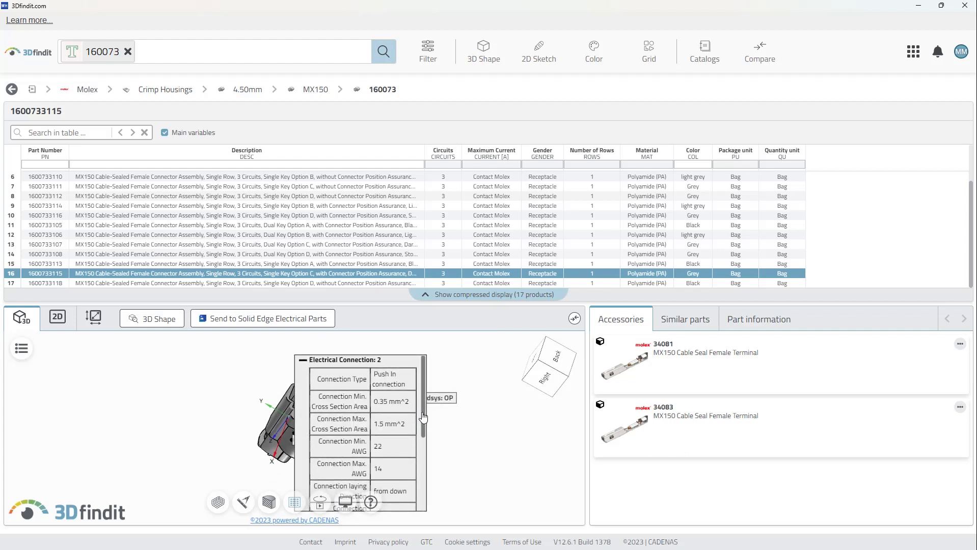
scroll(423, 417, "down", 2)
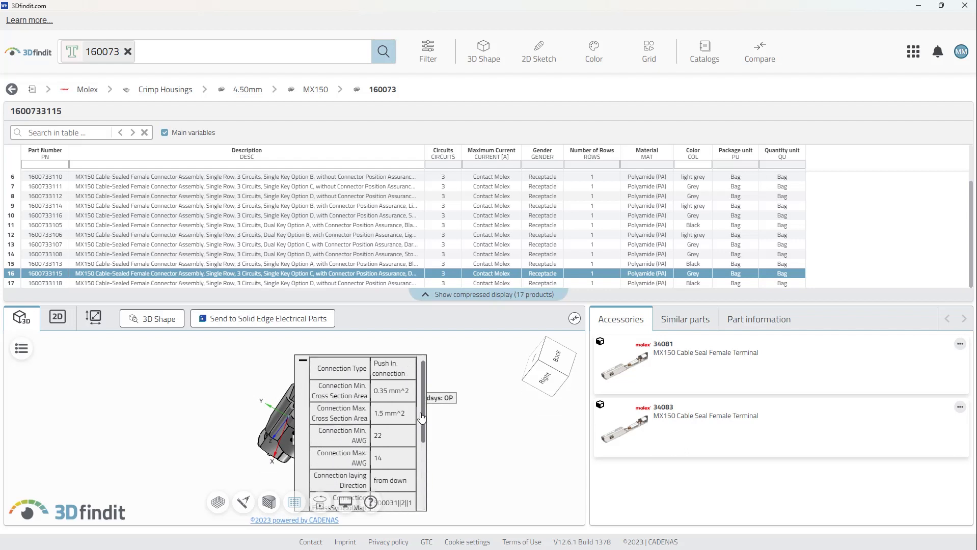
scroll(422, 417, "up", 2)
left_click(302, 362)
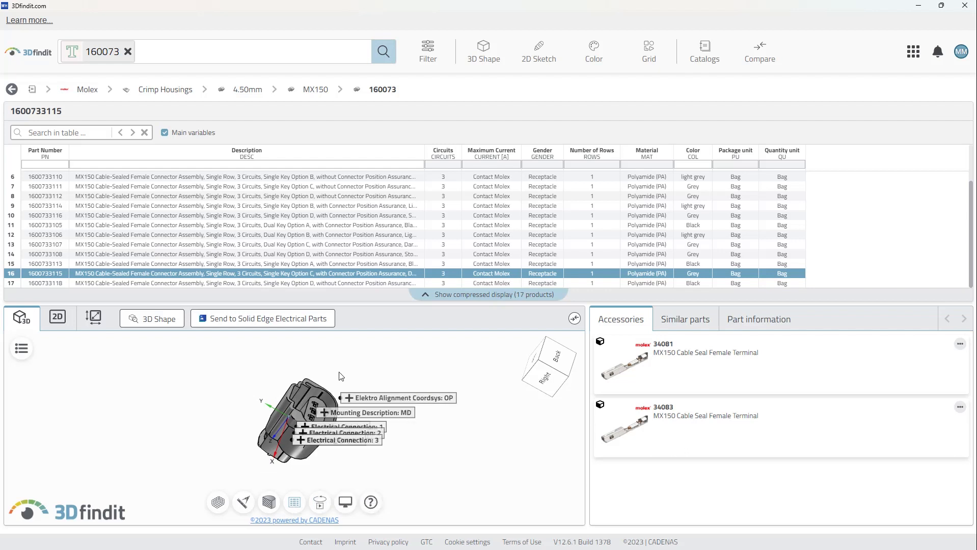
left_click_drag(371, 375, 417, 362)
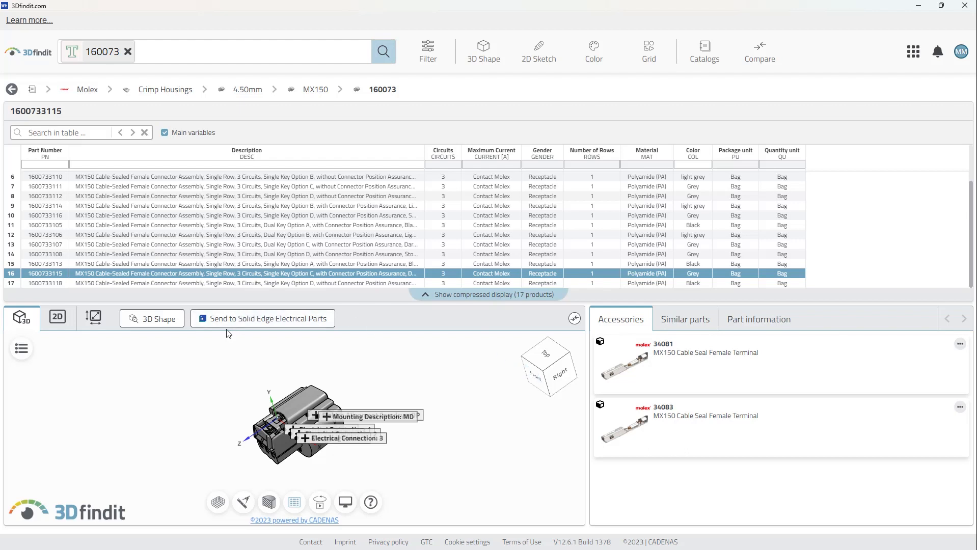
left_click(266, 320)
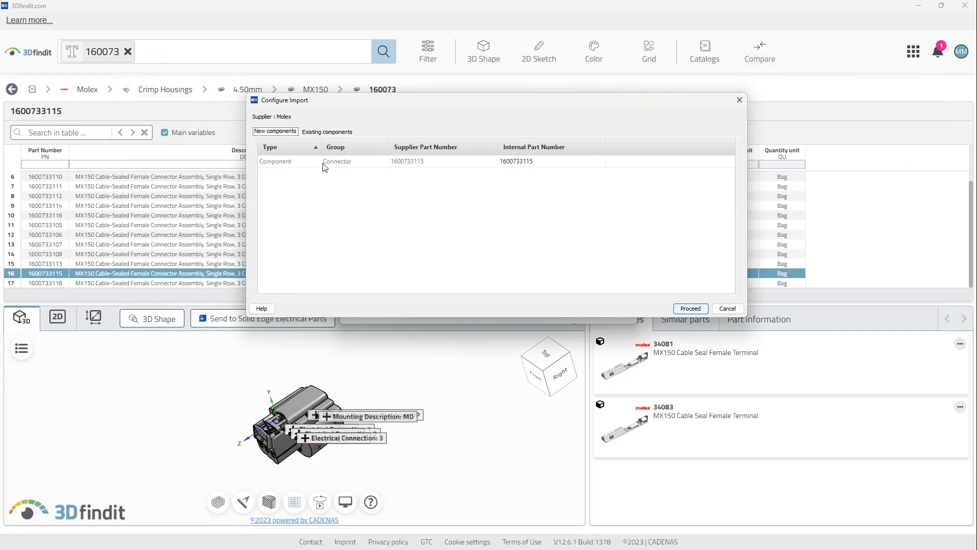
left_click(373, 164)
left_click(509, 167)
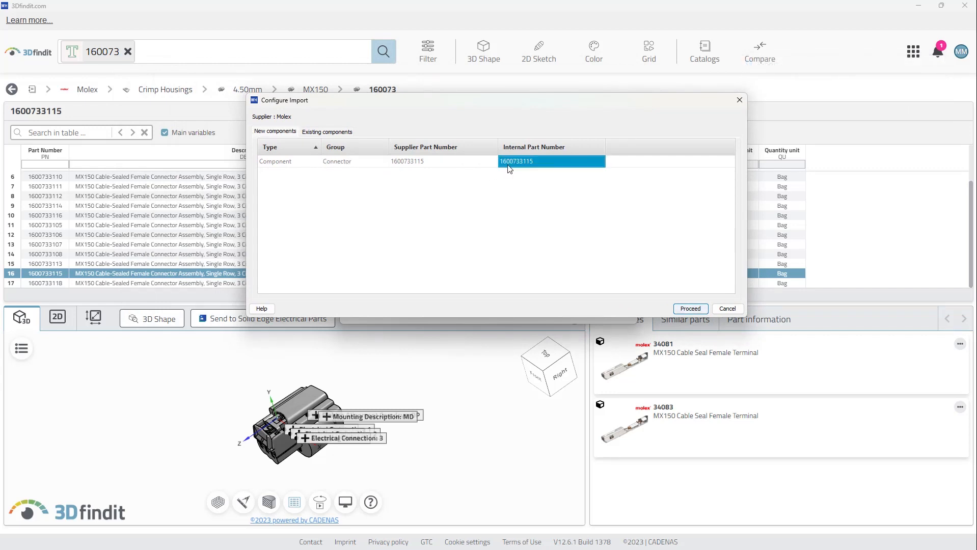
left_click(432, 168)
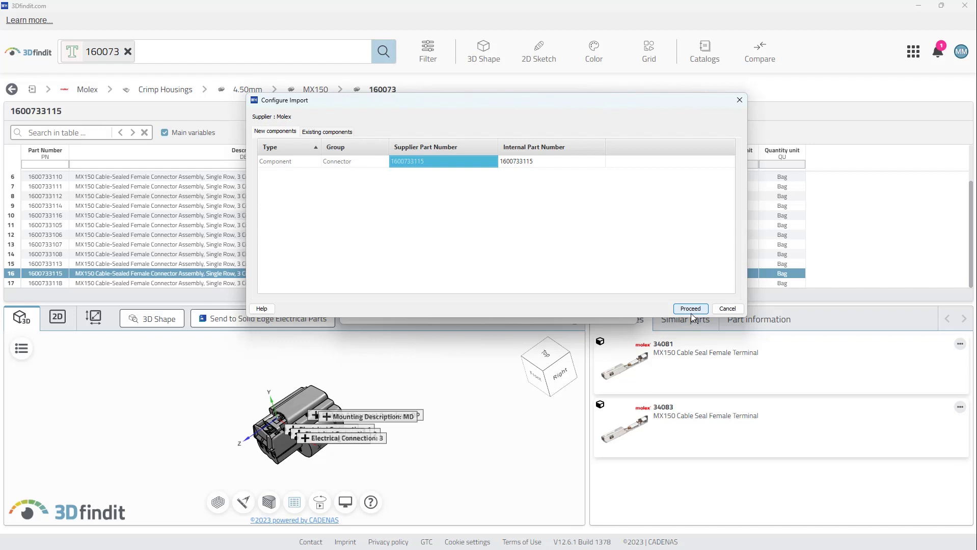
left_click(544, 160)
left_click(544, 160)
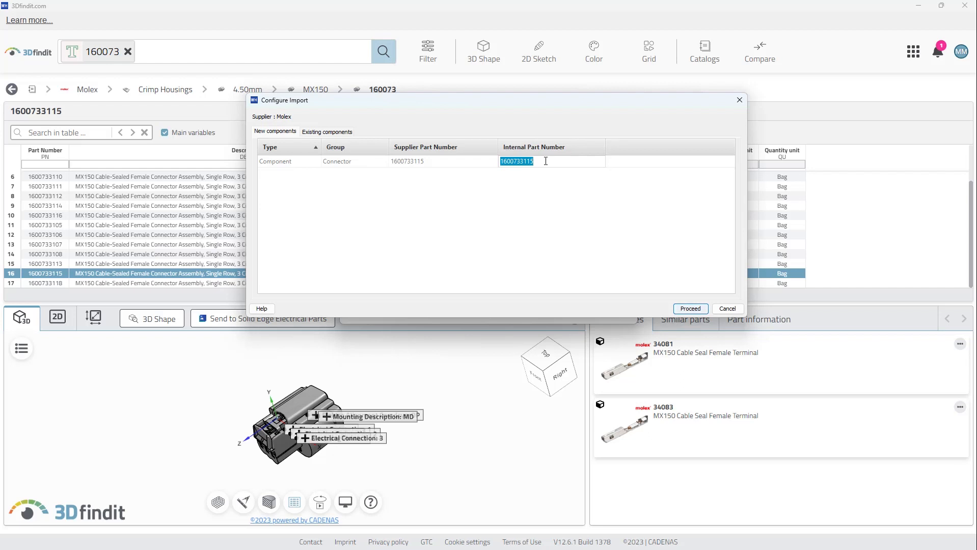
left_click(546, 161)
left_click(690, 308)
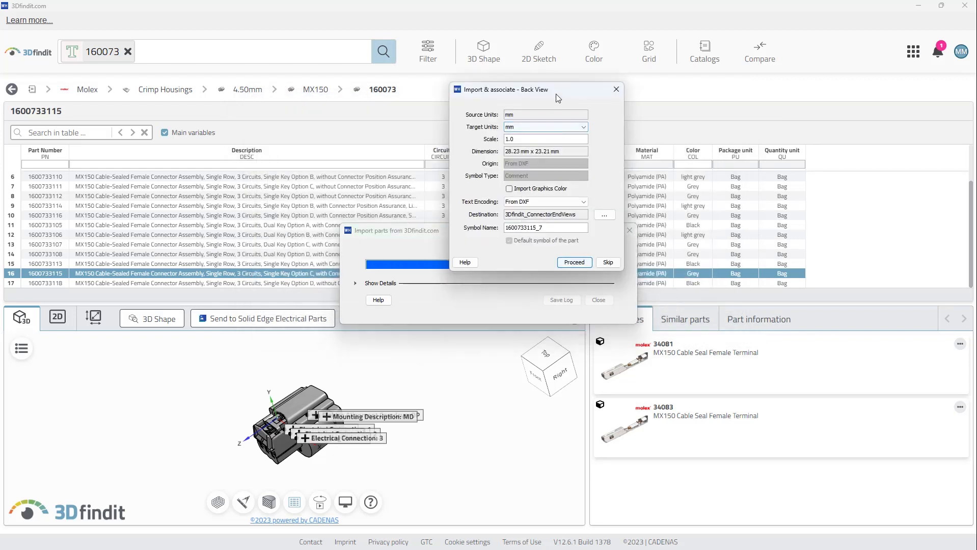
left_click_drag(559, 98, 588, 128)
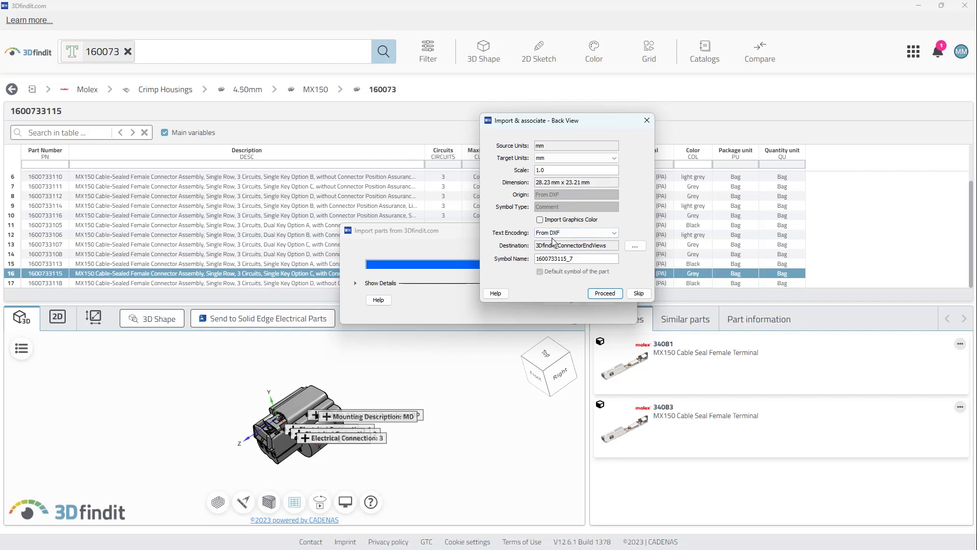
left_click(606, 294)
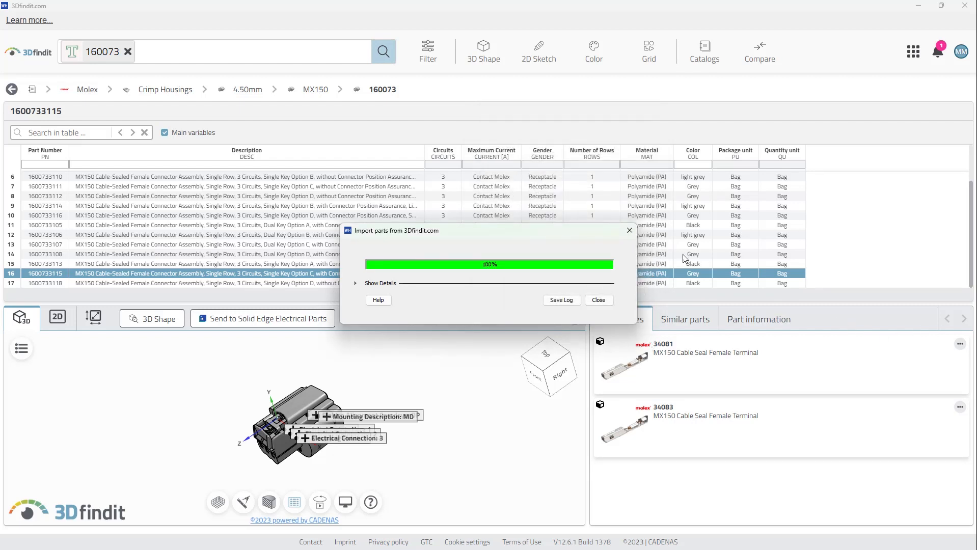
left_click(600, 301)
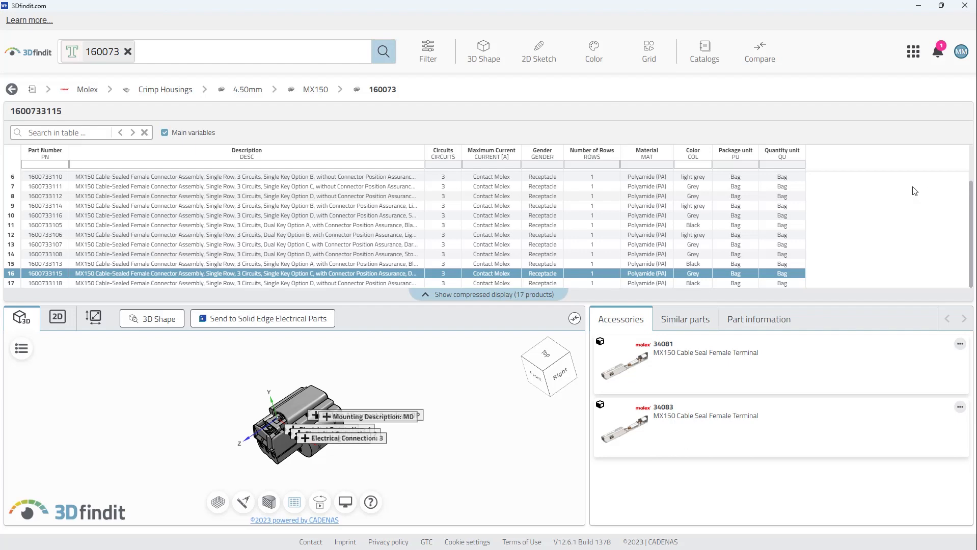
Step: Switch to Solid Edge Wiring and Harness Design and launch Electrical Parts from it
left_click(918, 7)
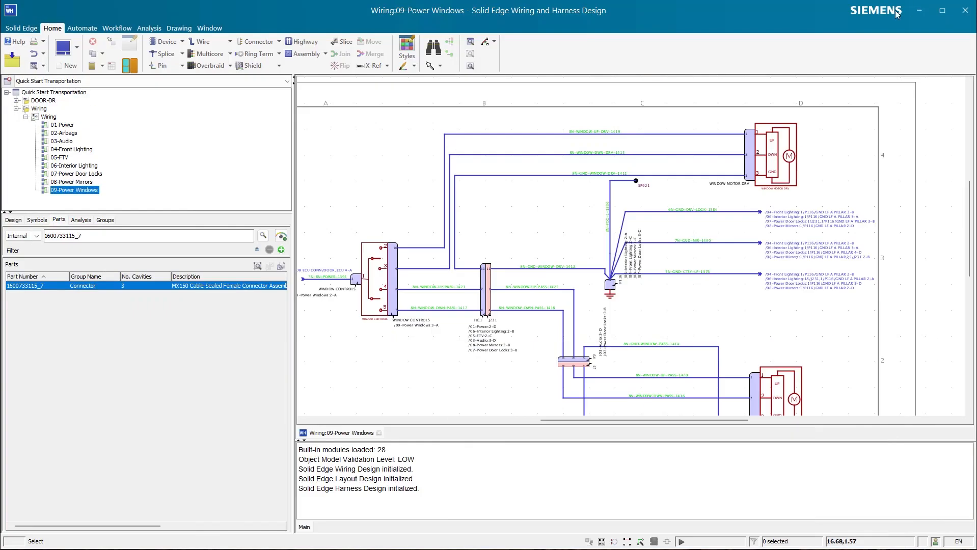
left_click(148, 29)
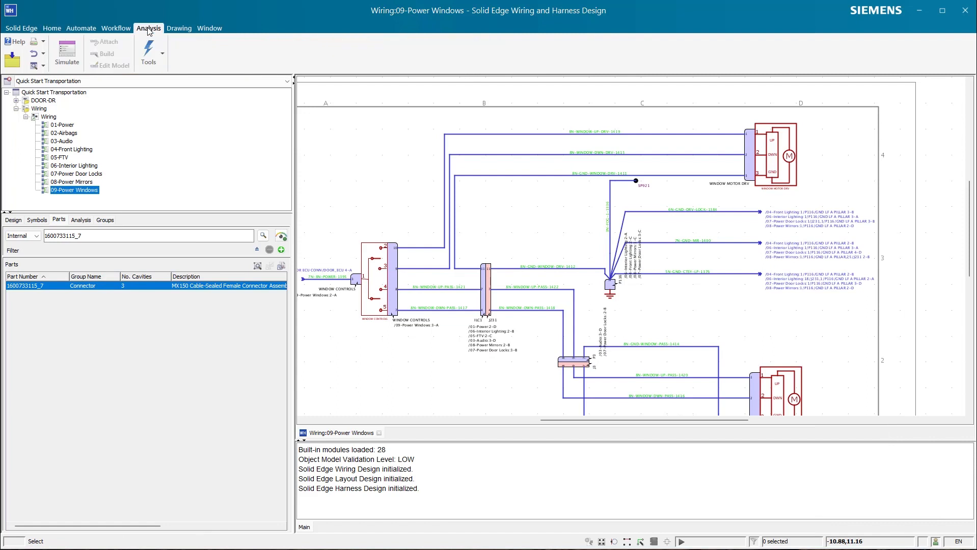
left_click(119, 30)
left_click(31, 31)
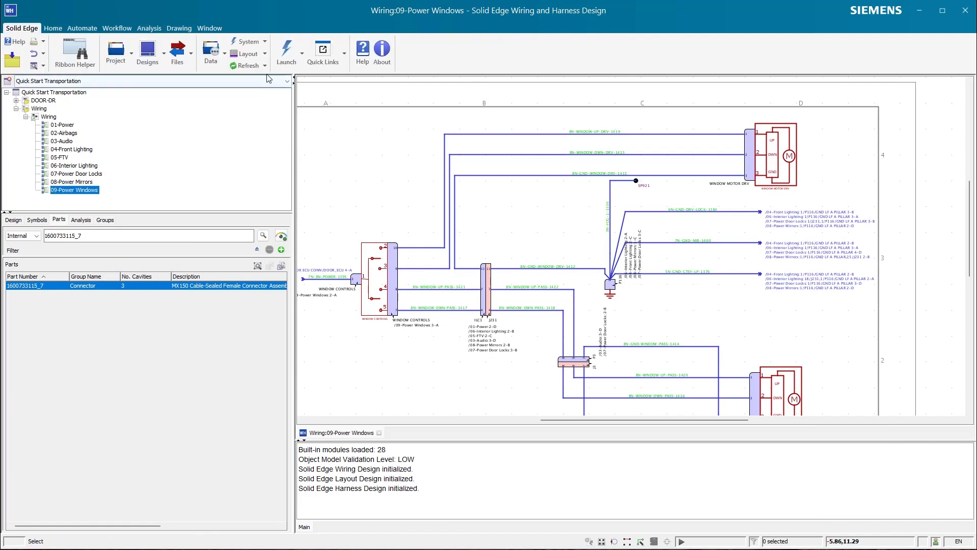
left_click(303, 60)
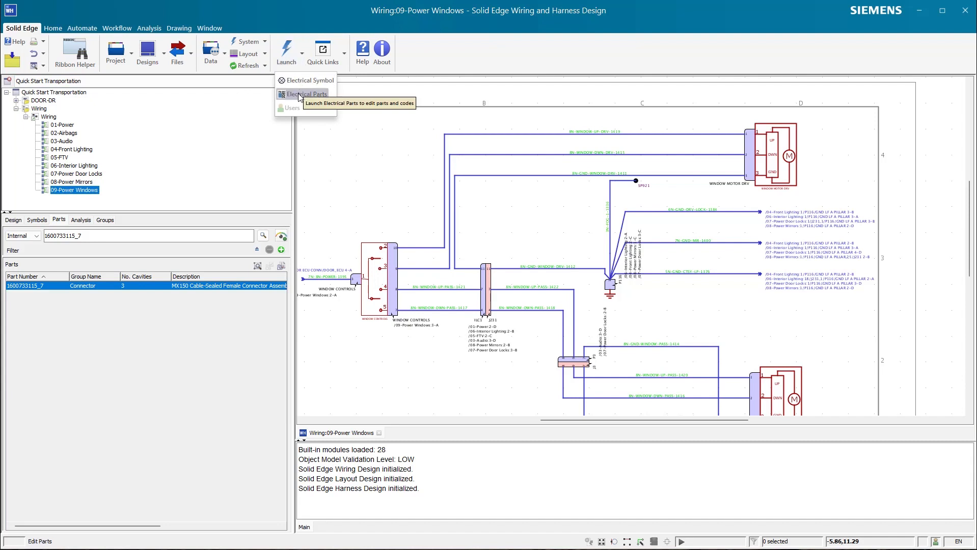
left_click(300, 95)
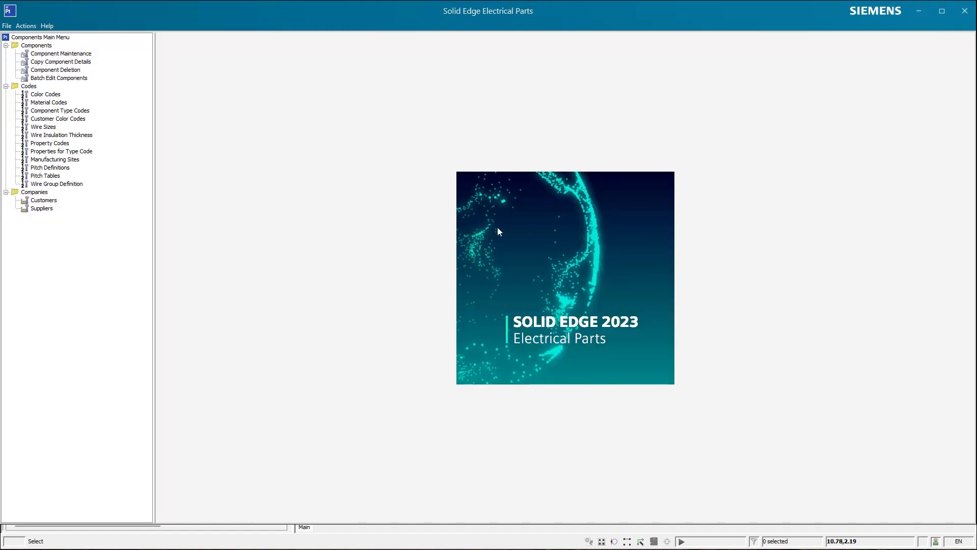
left_click(65, 56)
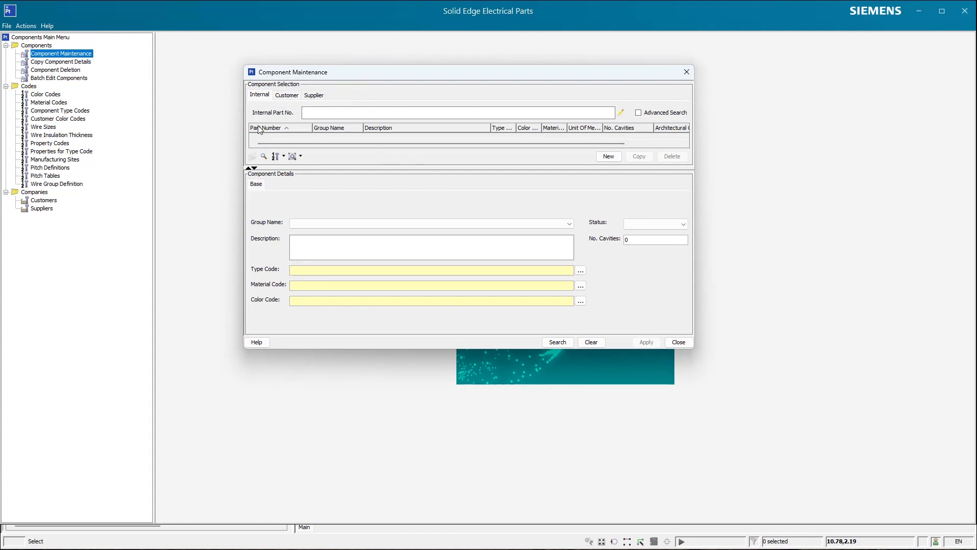
left_click(311, 113)
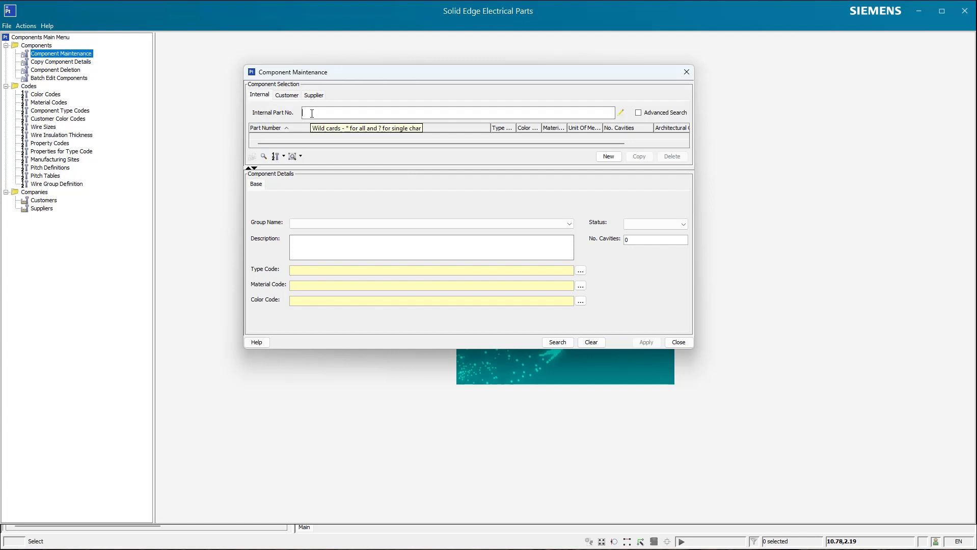
type("1")
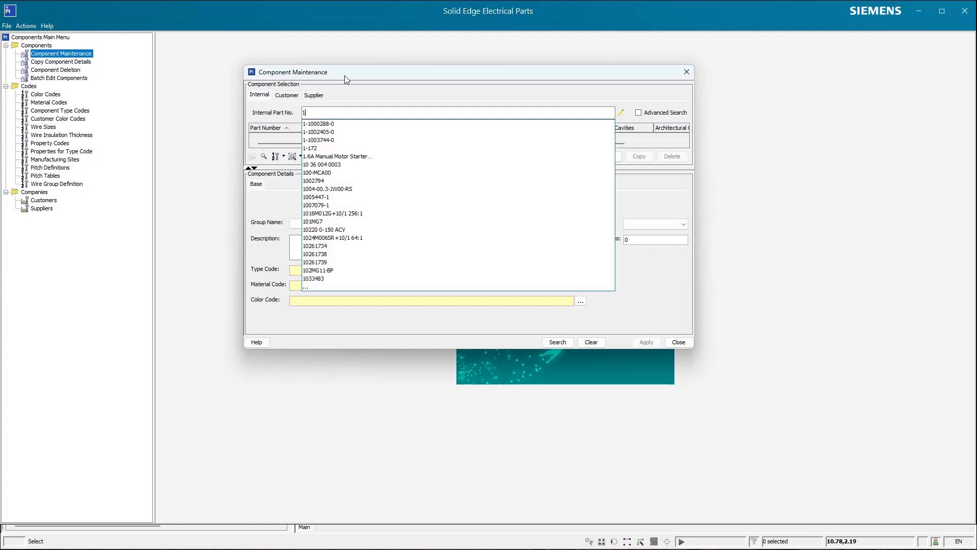
type("6")
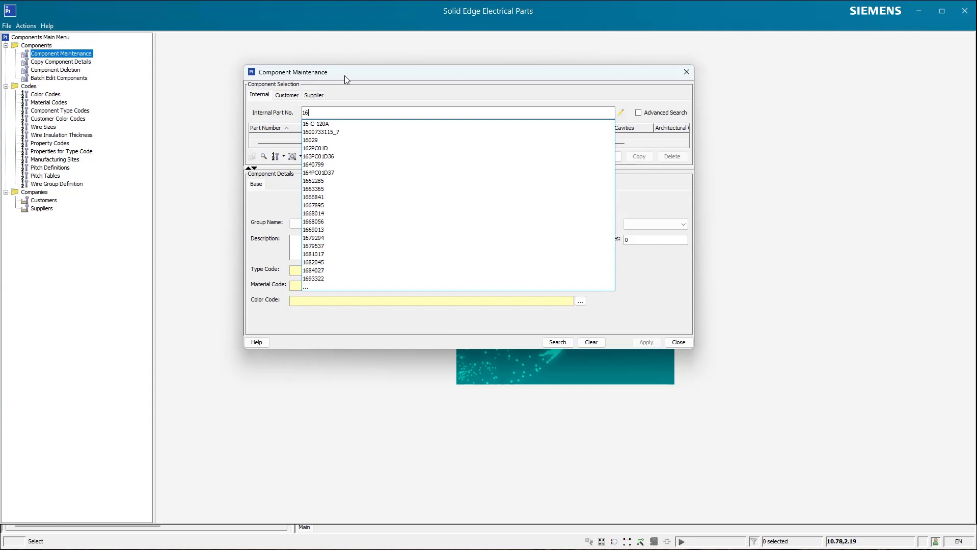
type("00")
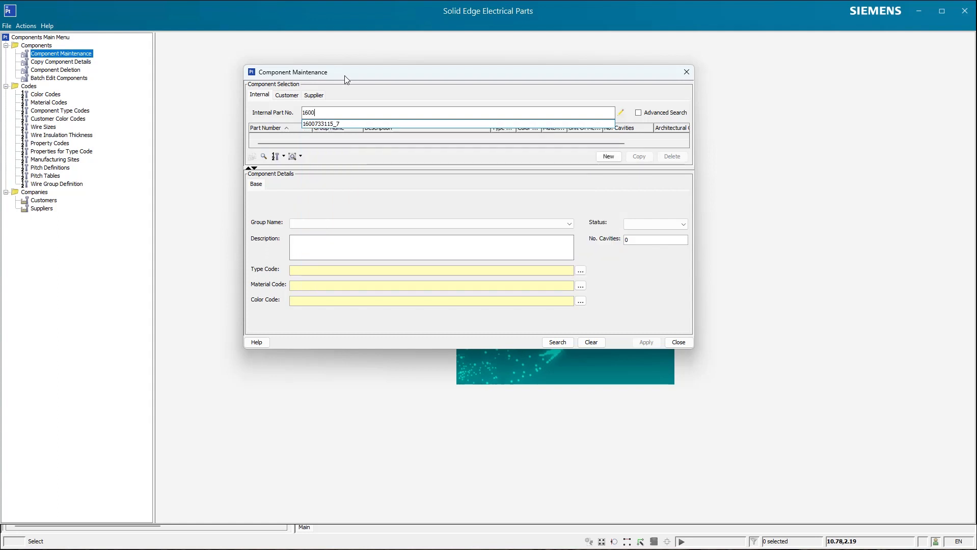
left_click(337, 126)
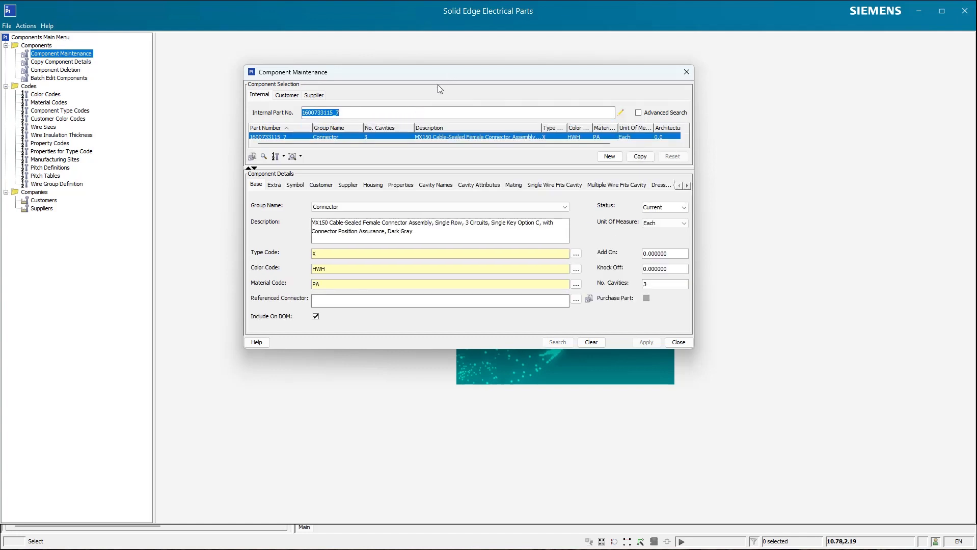
Step: Review the connector's extra data, symbol, customer, supplier, housing and property details in Component Maintenance
left_click_drag(442, 75, 437, 58)
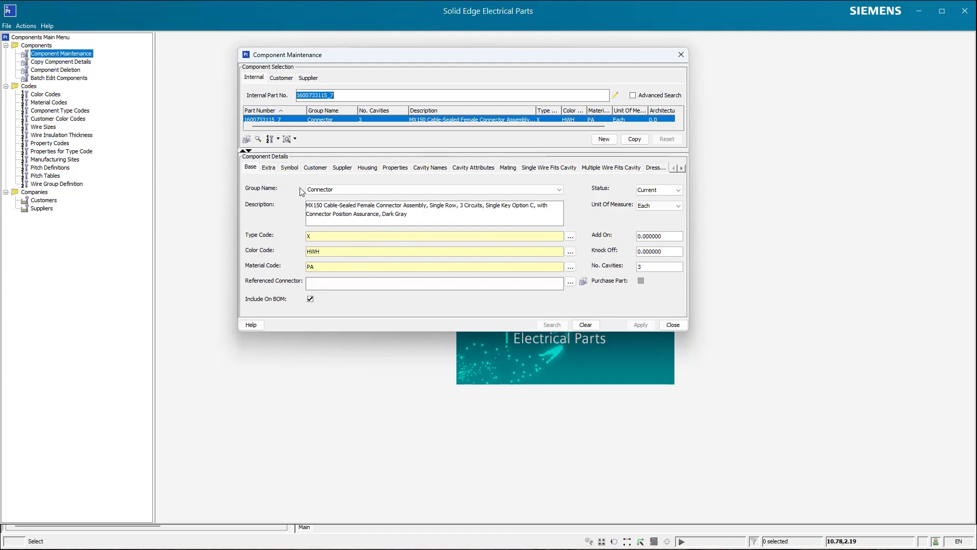
left_click(270, 168)
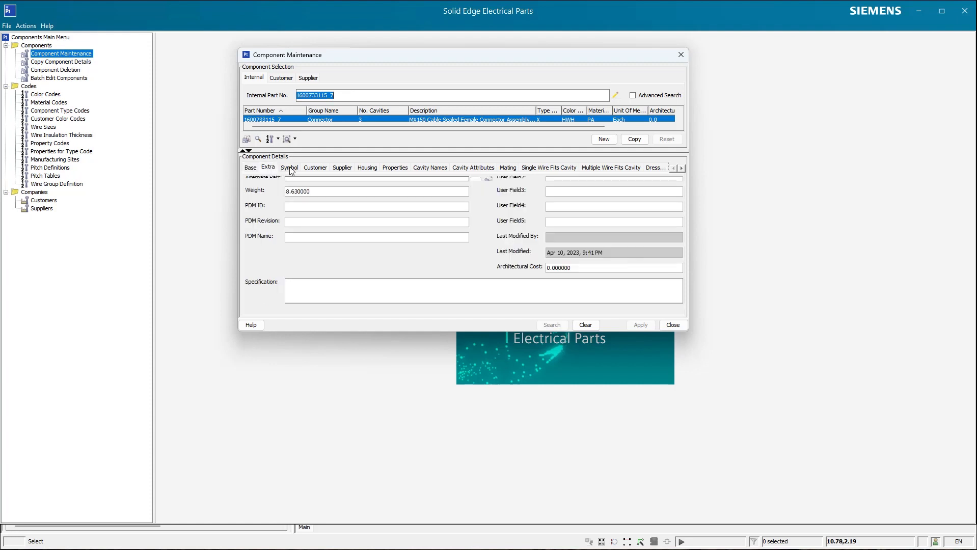
left_click(290, 168)
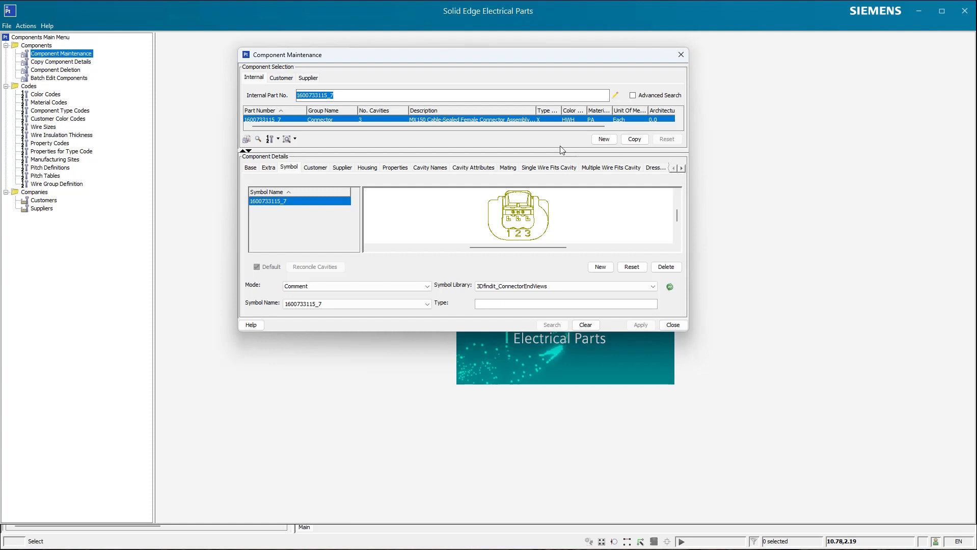
left_click(317, 169)
left_click(342, 168)
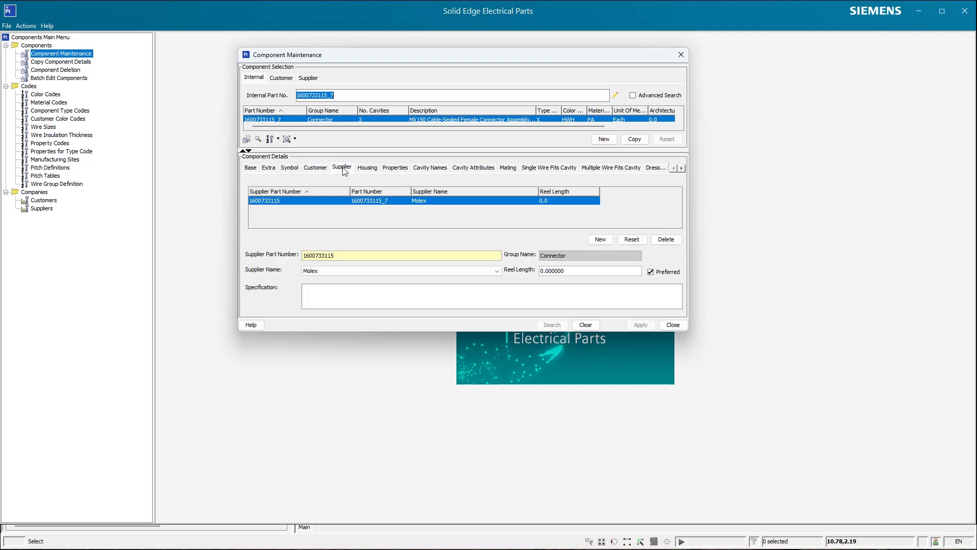
left_click(373, 169)
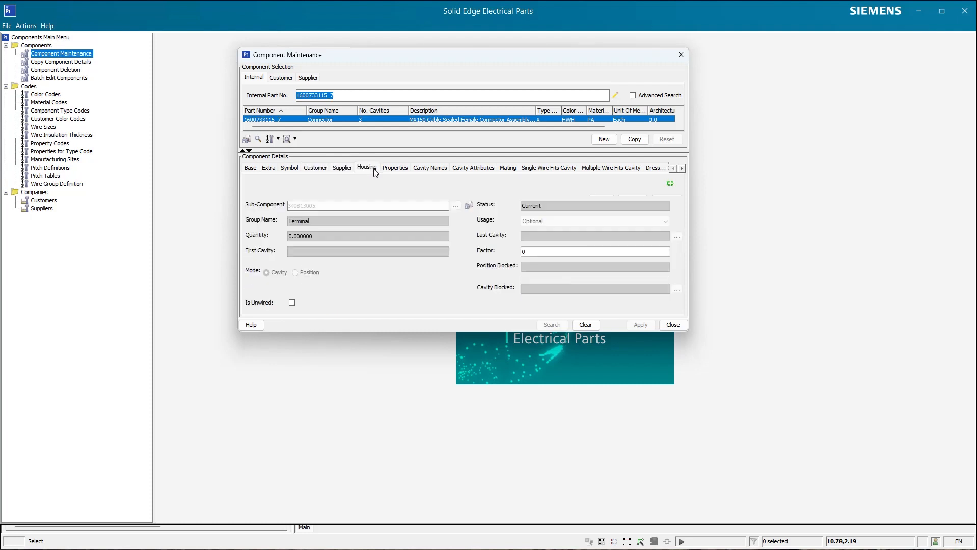
left_click(396, 169)
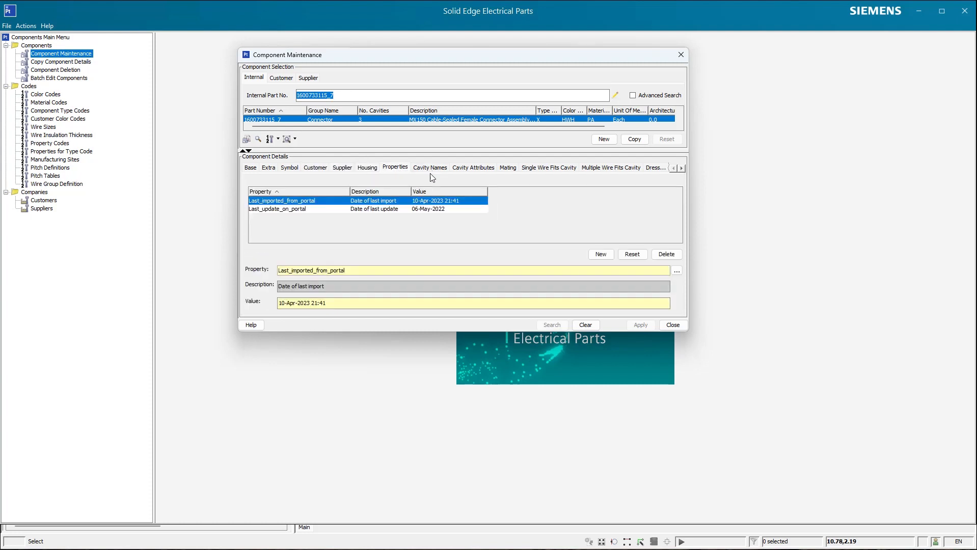
Step: Review the connector's cavity names, cavity attributes and mating data, and close Component Maintenance
left_click(432, 170)
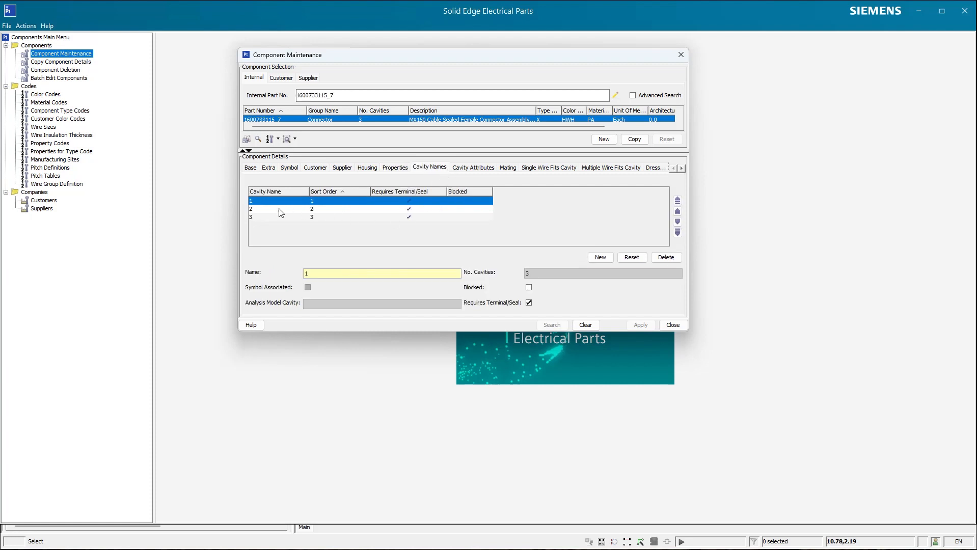
left_click(481, 170)
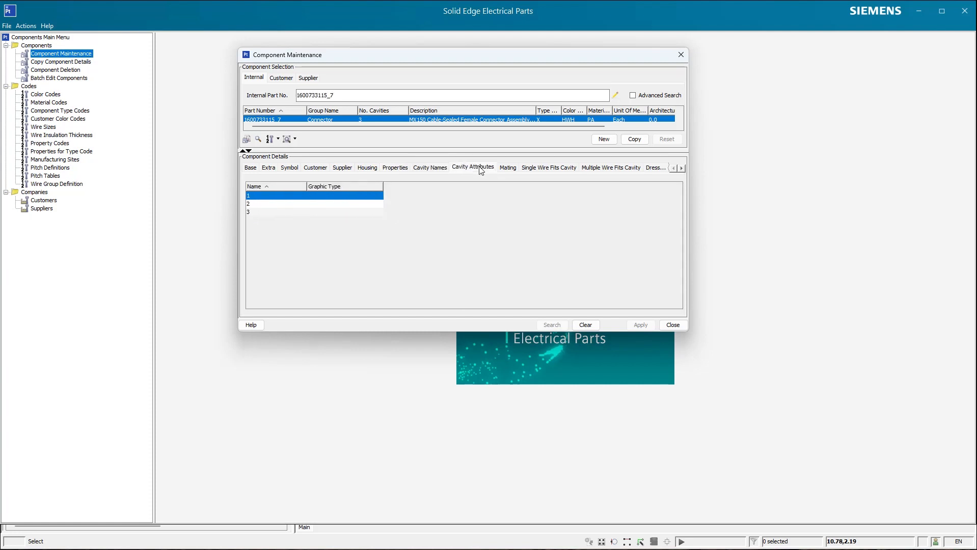
left_click(513, 171)
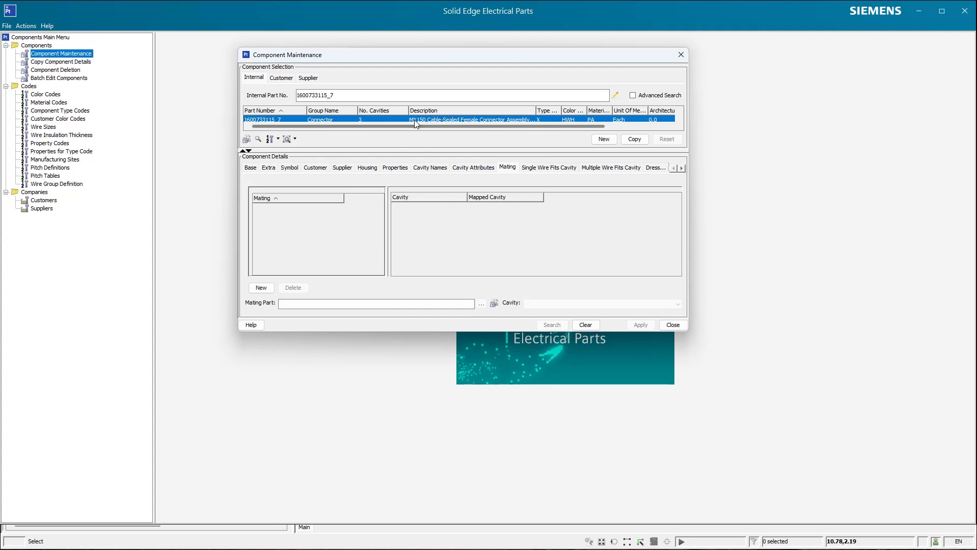
left_click_drag(423, 61, 464, 76)
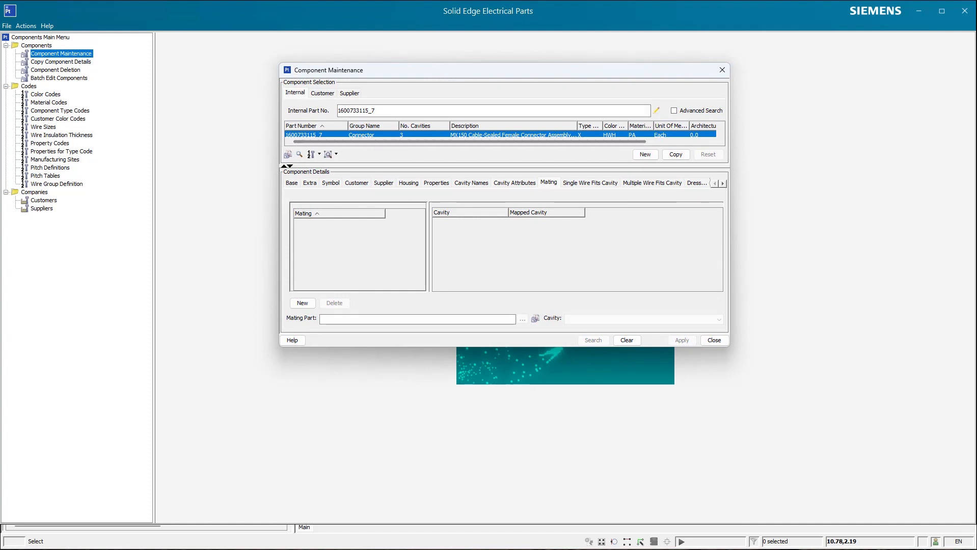
left_click(715, 341)
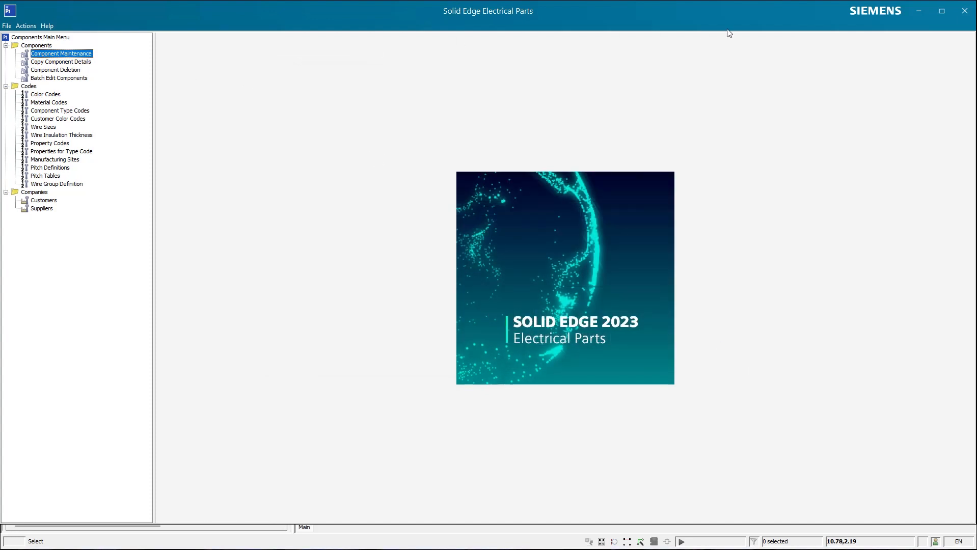
Step: Switch to Solid Edge Wiring and Harness Design, launch Electrical Symbol from it and maximize the new window
left_click(917, 13)
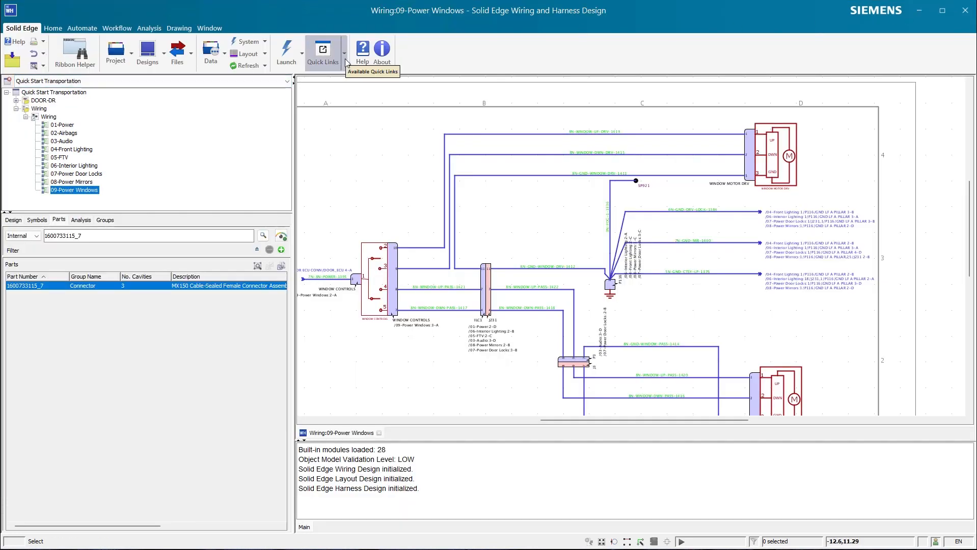
left_click(302, 62)
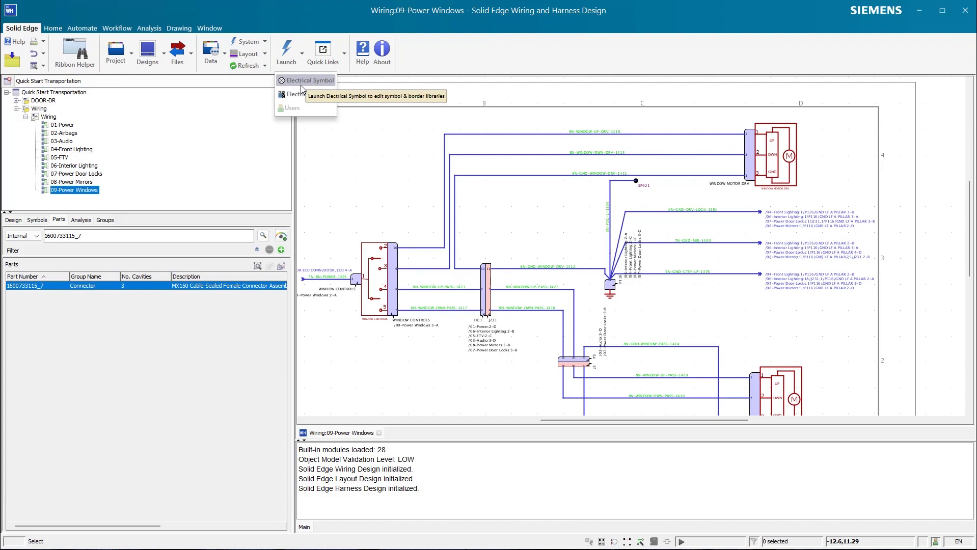
left_click(301, 83)
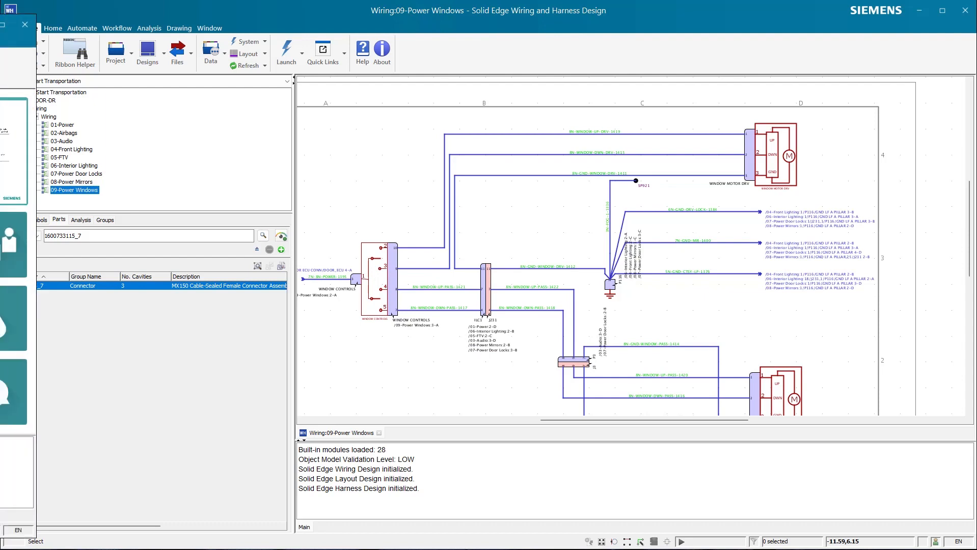
left_click_drag(0, 102, 381, 5)
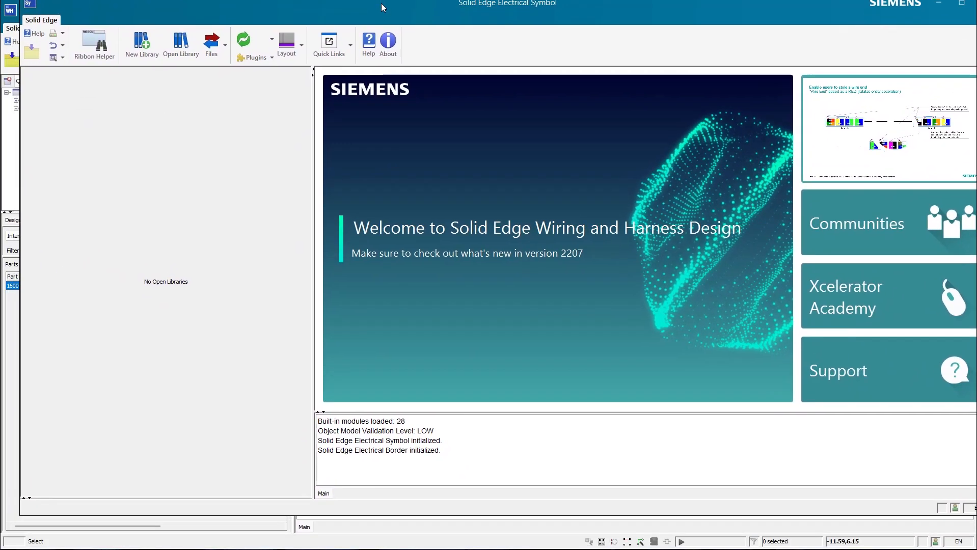
left_click(963, 5)
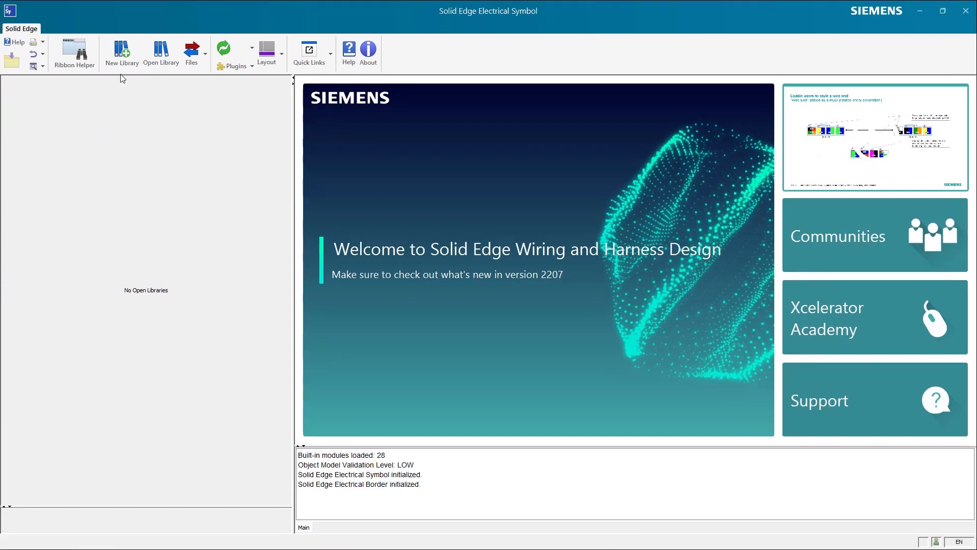
left_click(162, 56)
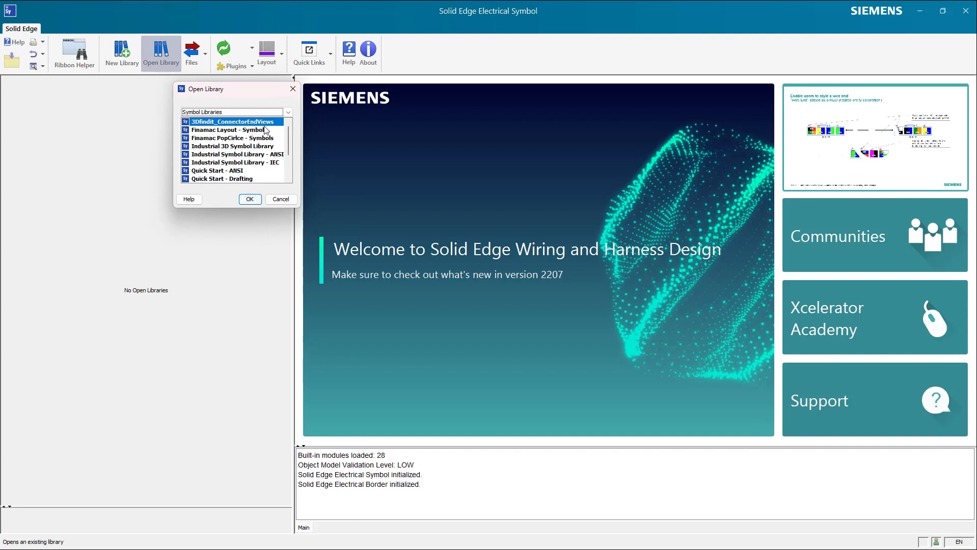
left_click(250, 199)
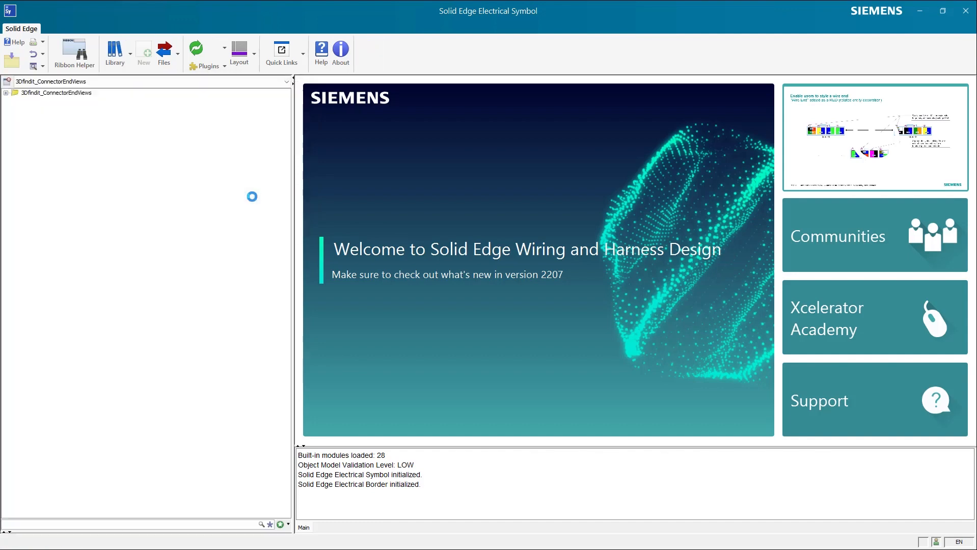
left_click(6, 93)
left_click(38, 104)
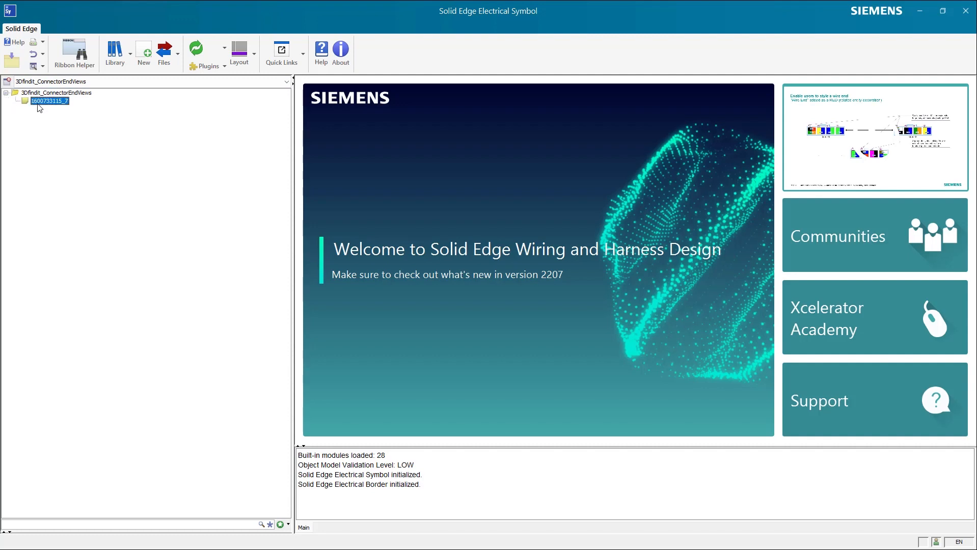
left_click(37, 101)
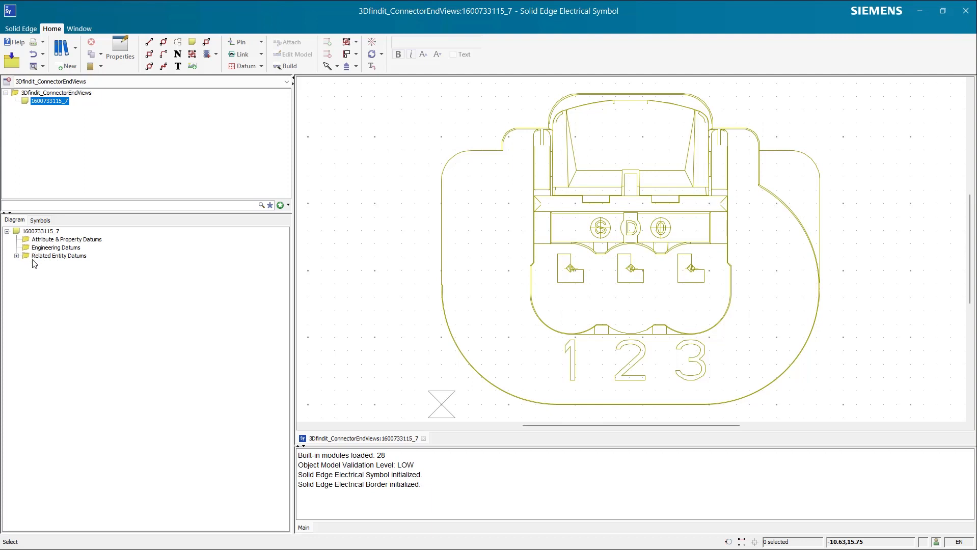
Step: Examine the connector's cavity datums under Related Entity Datums, locating cavities 1 and 2 and cavity 1's wire datum in the symbol
left_click(17, 256)
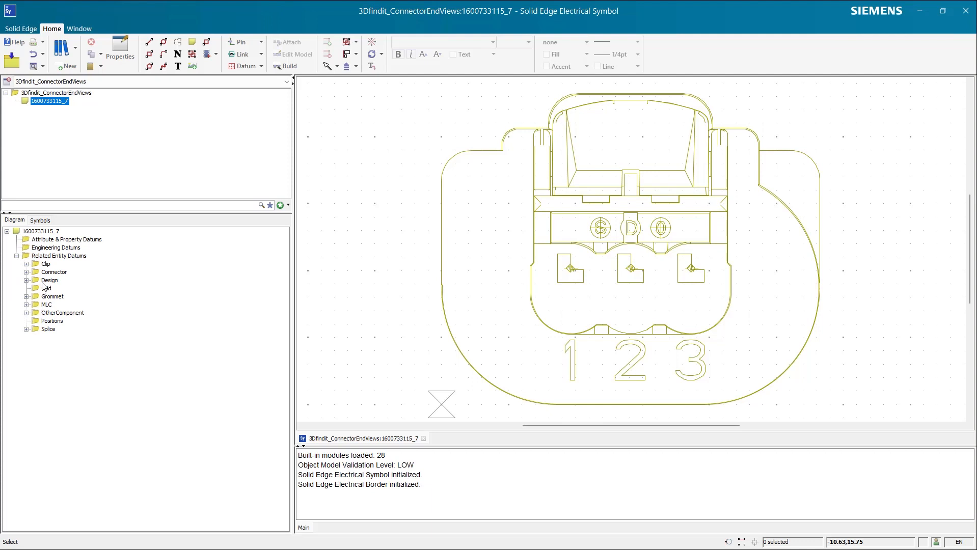
left_click(25, 272)
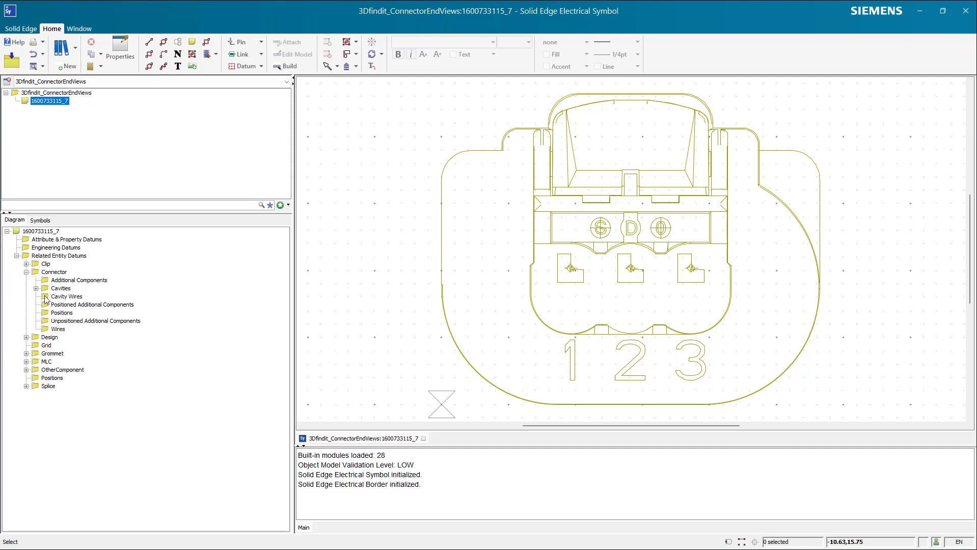
left_click(35, 288)
left_click(62, 297)
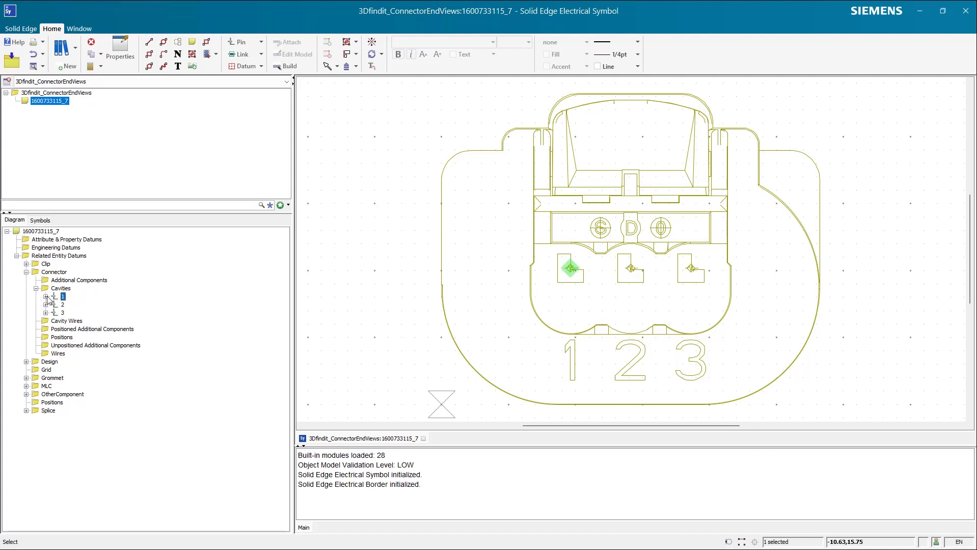
left_click(46, 296)
left_click(82, 305)
left_click(64, 313)
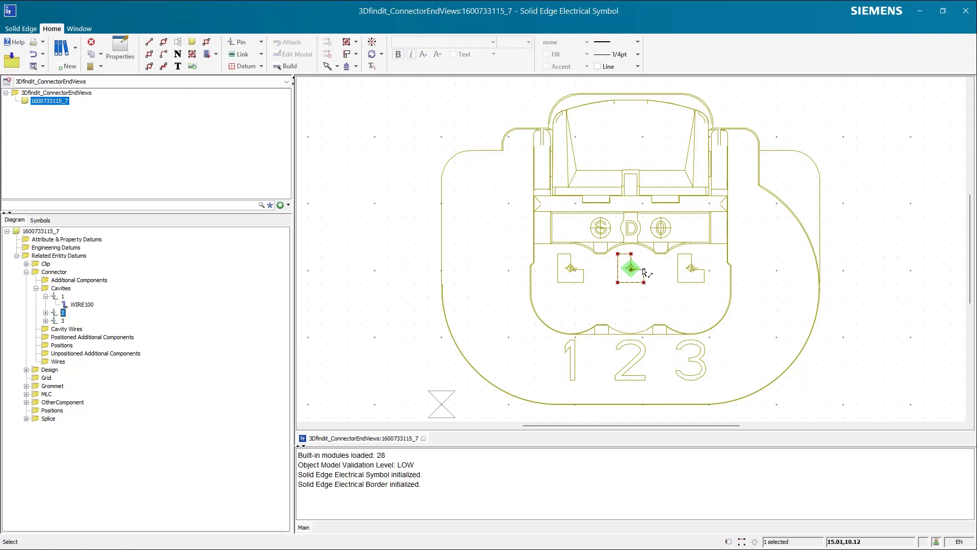
Step: Expand cavities 2 and 3 and locate the wire datums WIRE102, WIRE101 and WIRE100 in the symbol
left_click(46, 321)
left_click(46, 313)
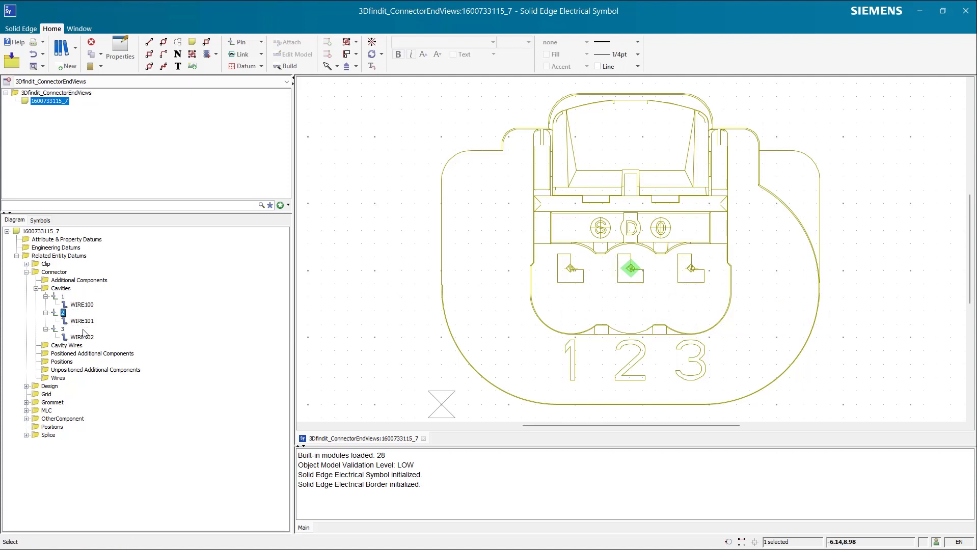
left_click(82, 338)
left_click(80, 322)
left_click(80, 306)
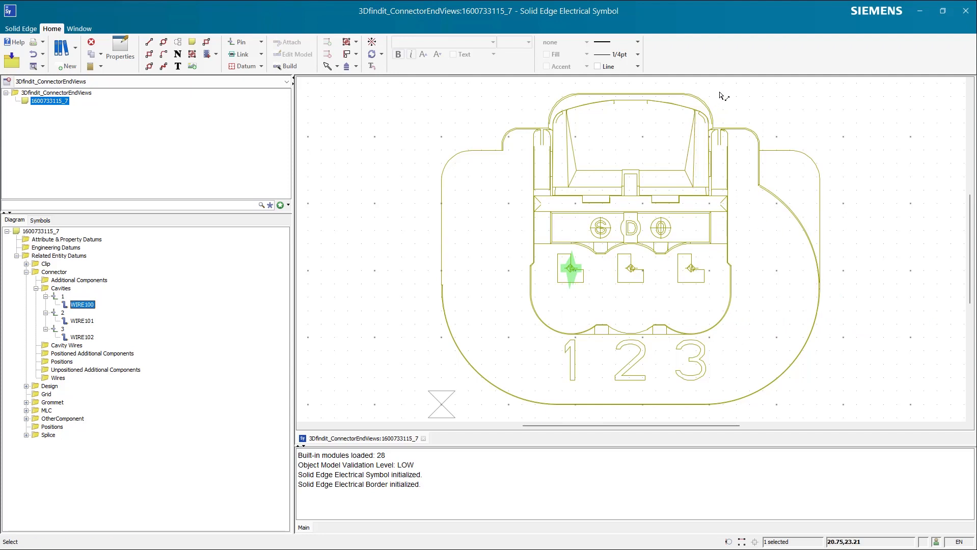
Step: Return to Solid Edge Wiring and Harness Design and remove the library part C-71483 from the WINDOW MOTOR DRV connector
left_click(922, 9)
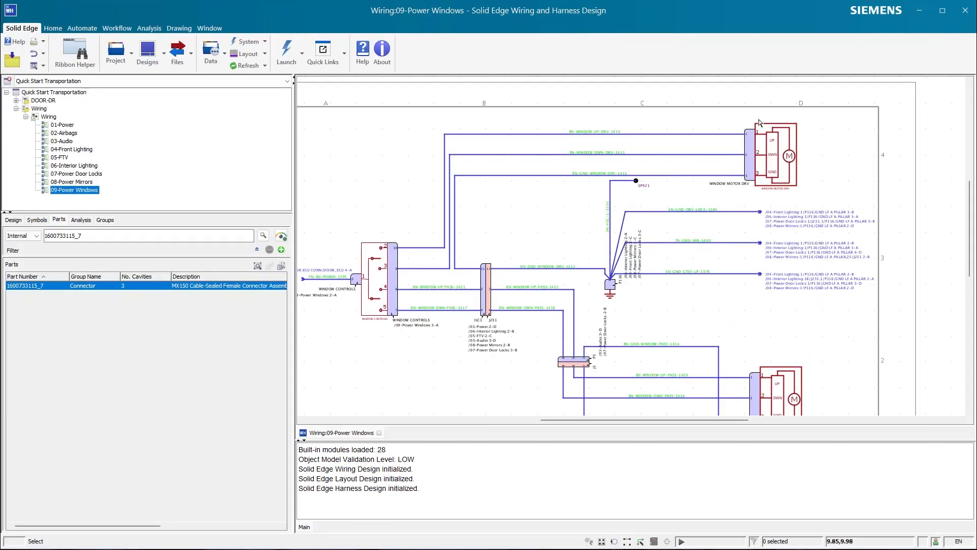
left_click(749, 154)
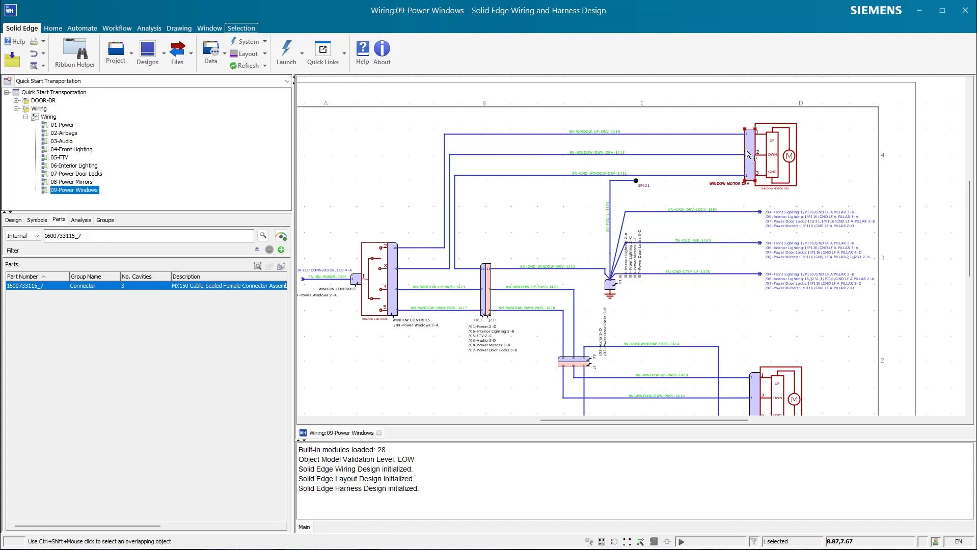
double_click(749, 154)
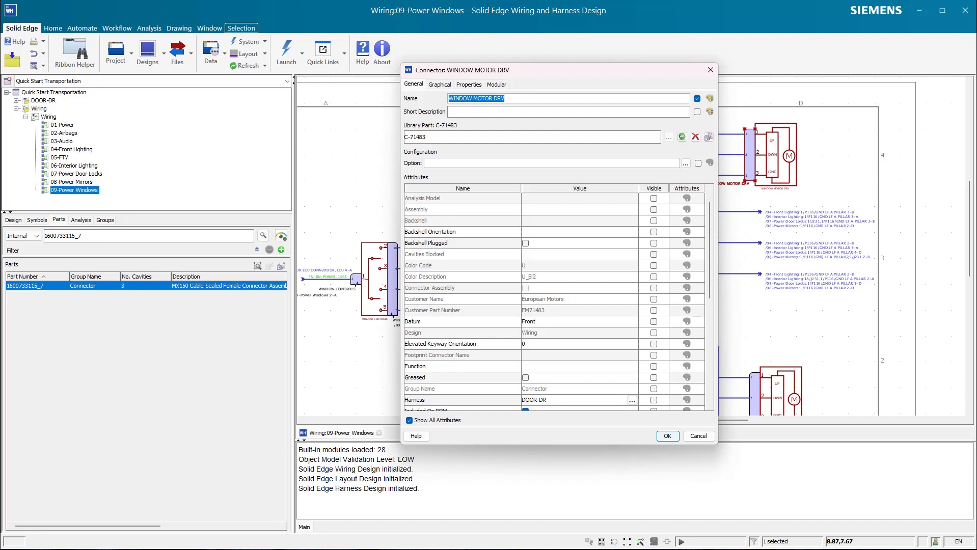
left_click_drag(589, 72, 690, 75)
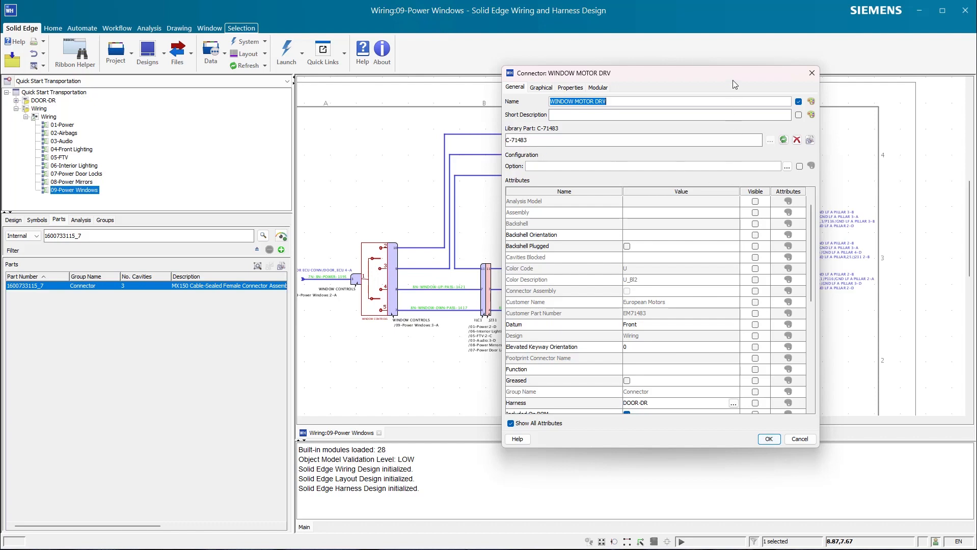
mouse_move(732, 77)
left_mouse_down()
mouse_move(809, 259)
mouse_move(805, 282)
mouse_move(749, 86)
mouse_move(724, 86)
left_mouse_up()
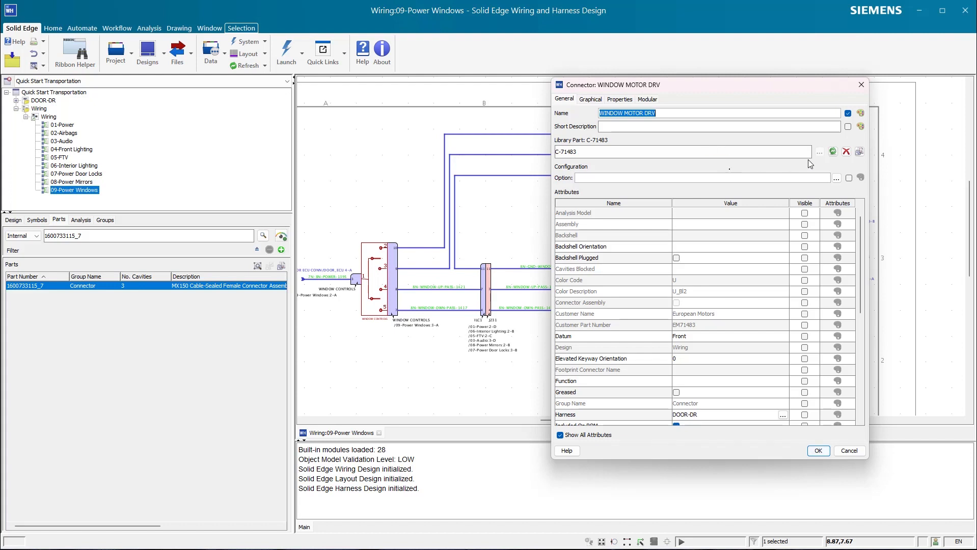
left_click(846, 152)
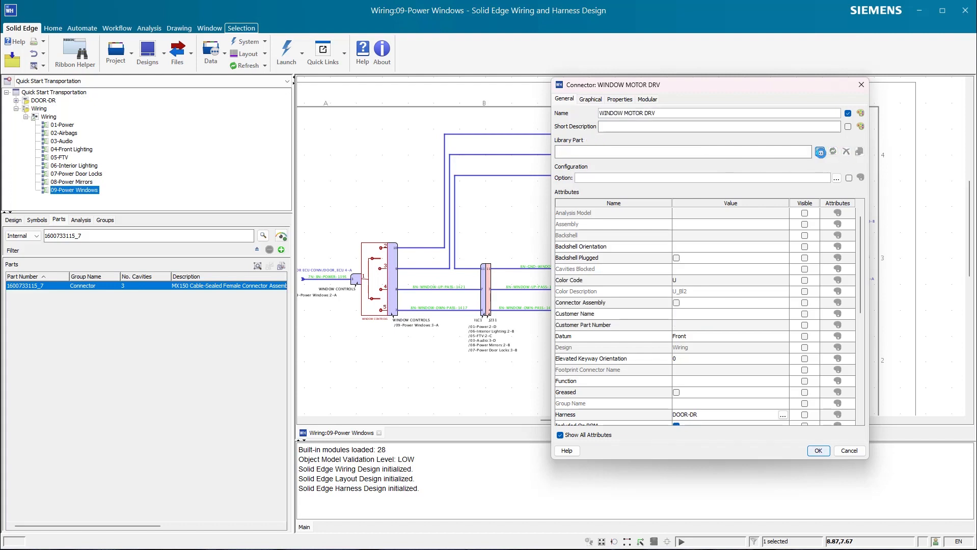
Step: Open library part selection for the WINDOW MOTOR DRV connector and remove the Color Code filter condition
left_click(820, 152)
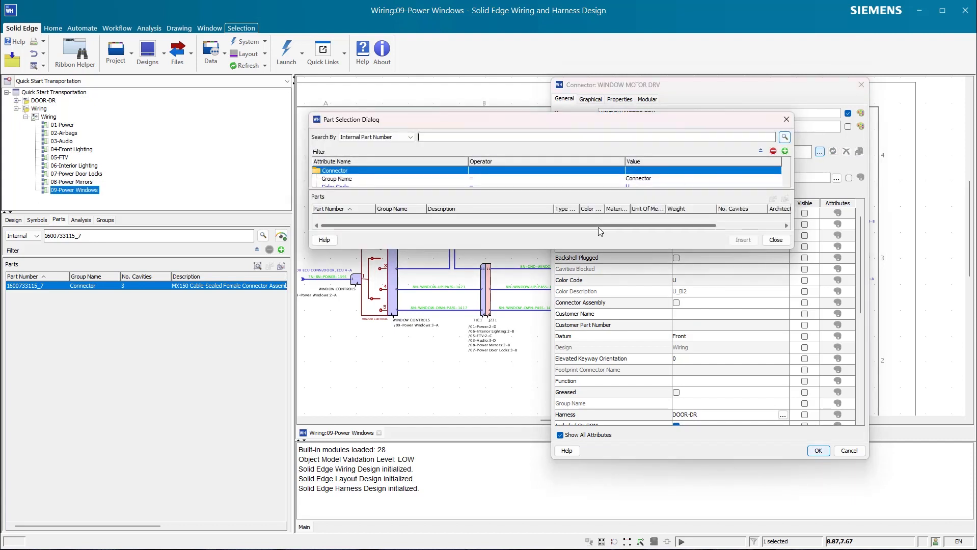
left_click_drag(644, 248, 633, 346)
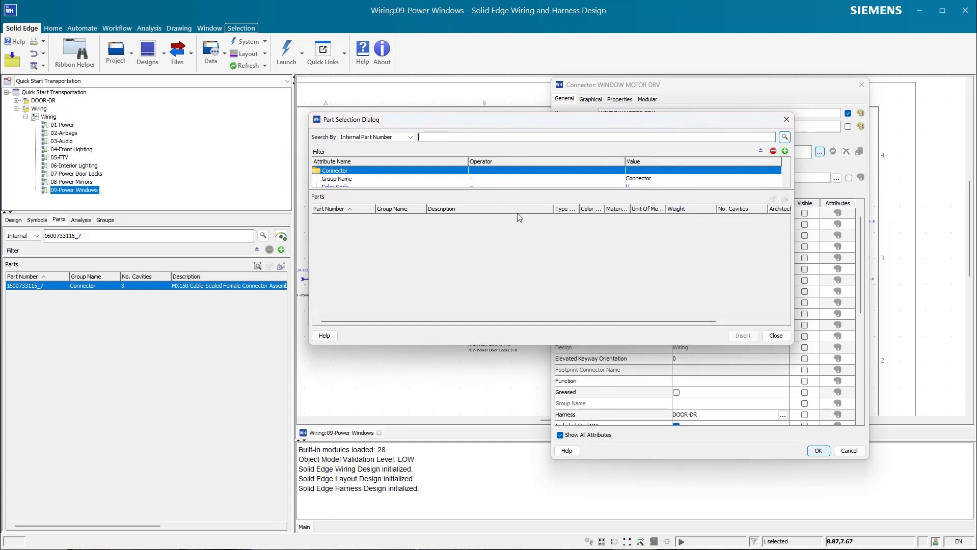
left_click_drag(521, 189, 507, 229)
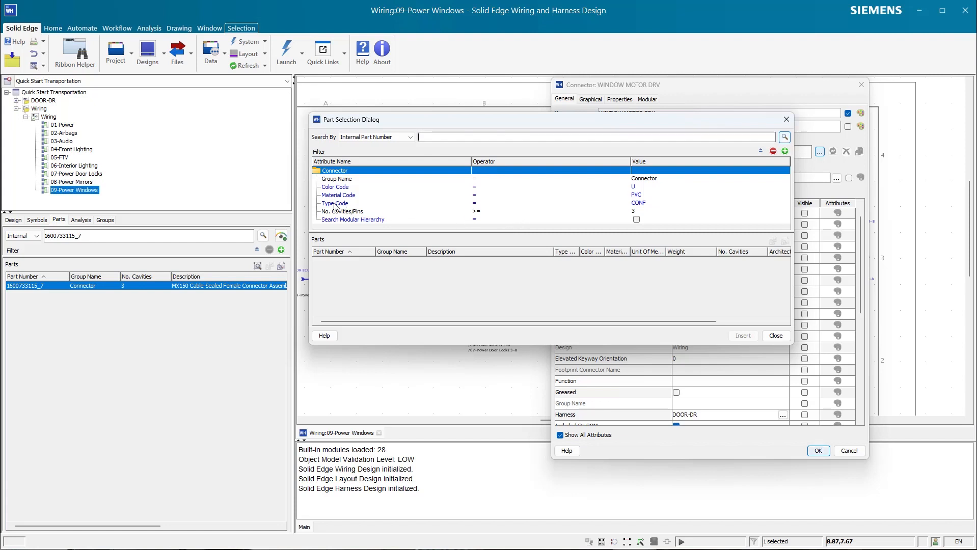
left_click(329, 187)
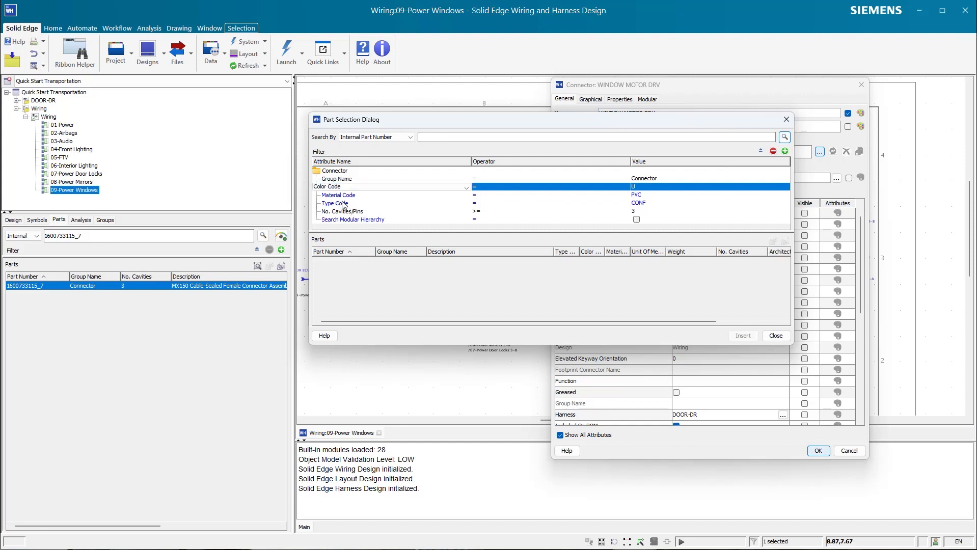
left_click(345, 203)
left_click(346, 188)
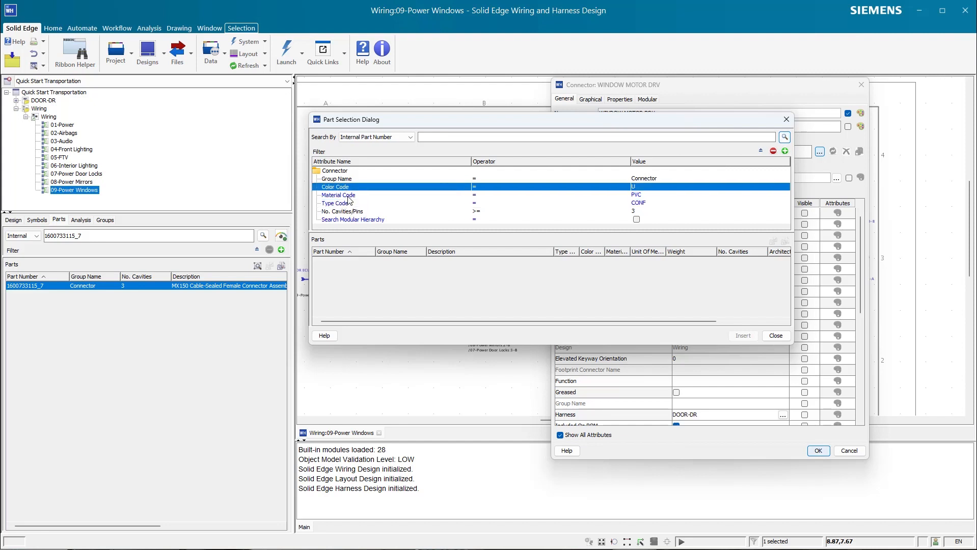
left_click(345, 197)
left_click(345, 189)
left_click(773, 151)
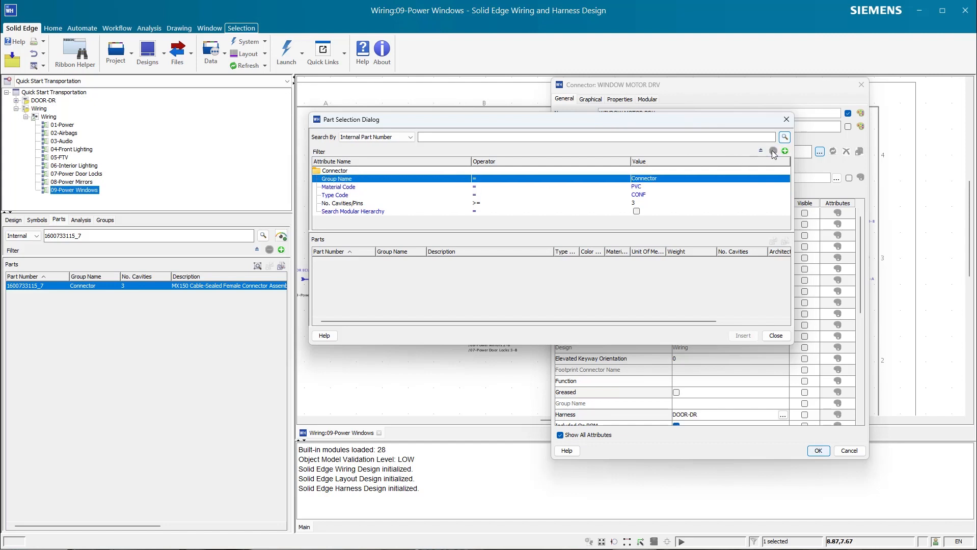
Step: Remove the Material Code and Type Code conditions from the part selection filter
left_click(339, 187)
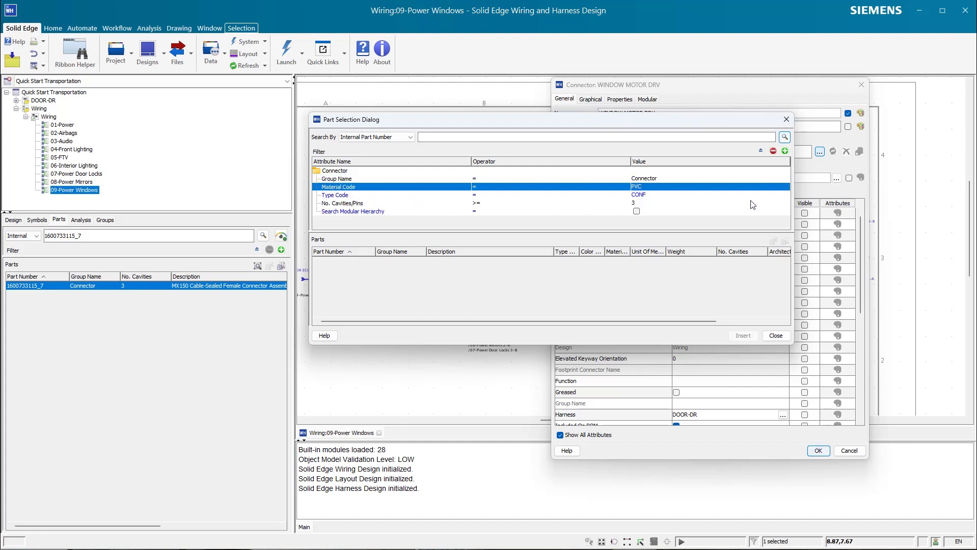
left_click(773, 151)
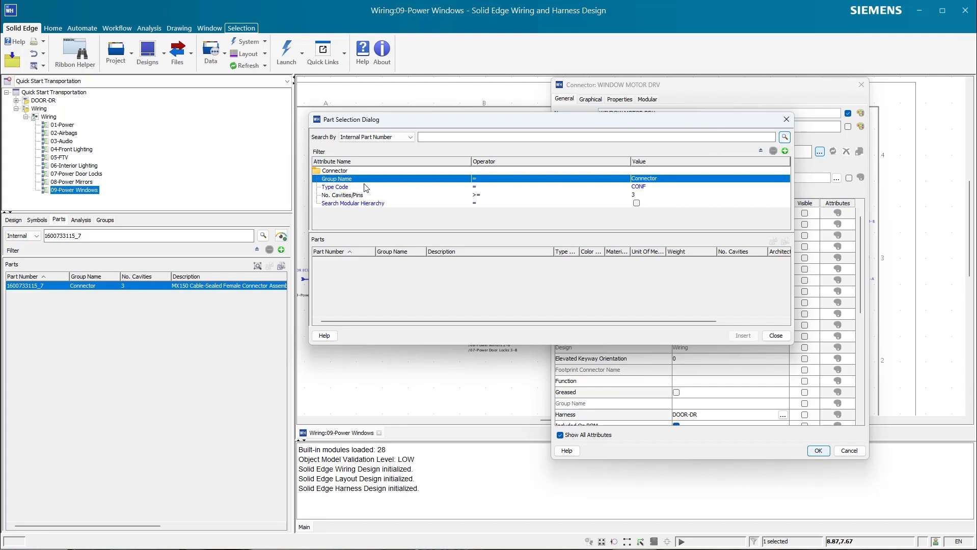
left_click(337, 188)
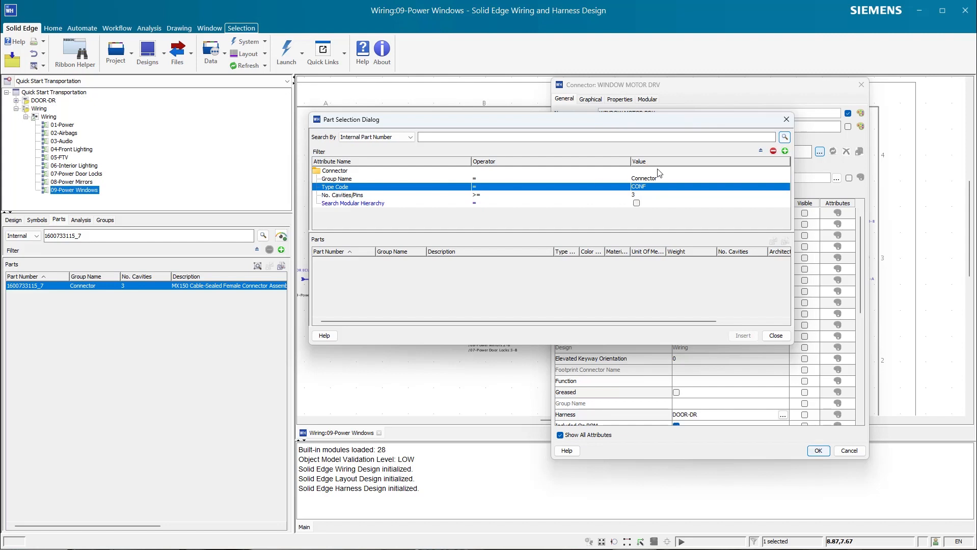
left_click(772, 152)
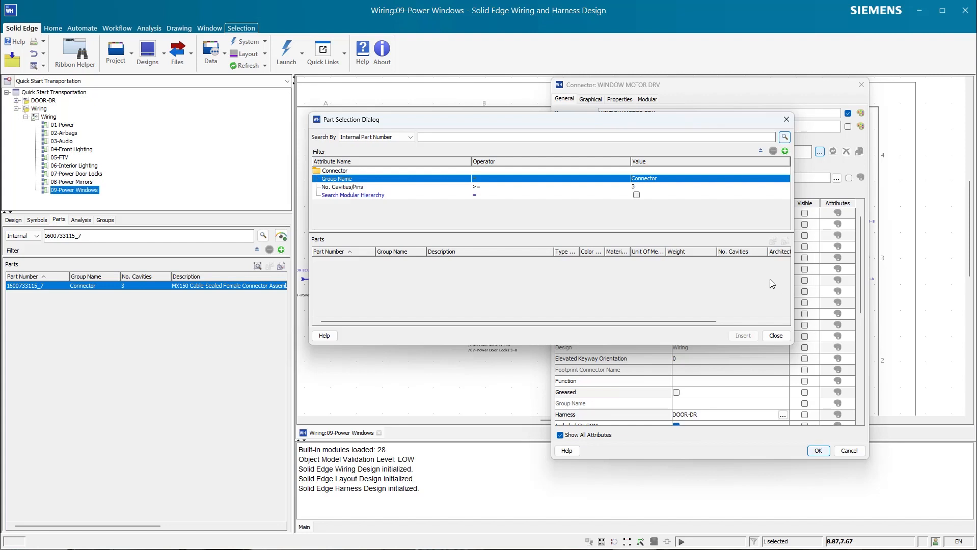
left_click(424, 138)
type("16")
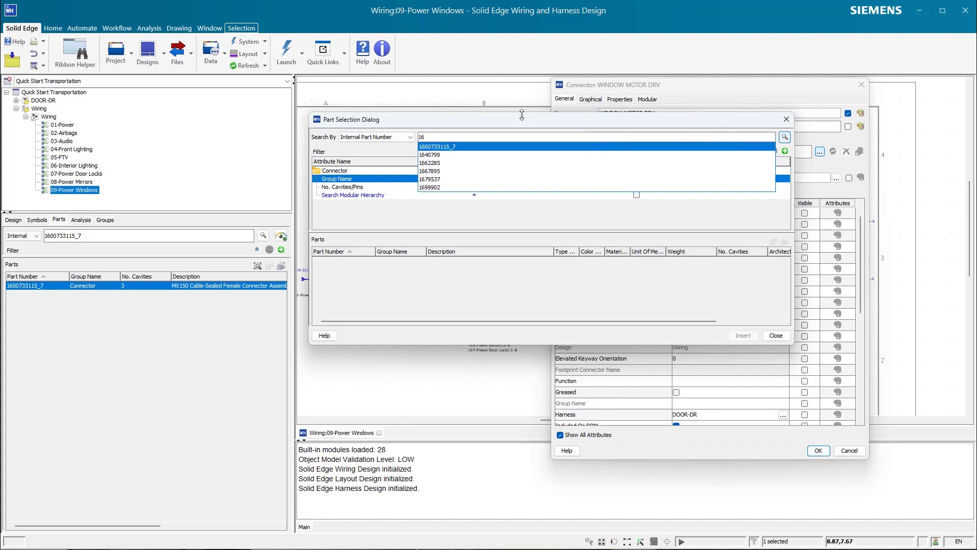
left_click(441, 147)
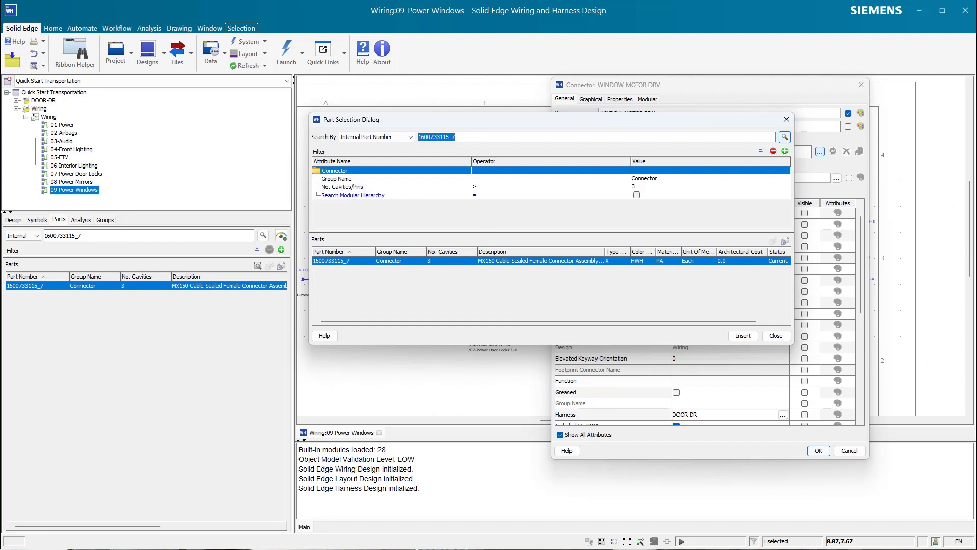
left_click(785, 138)
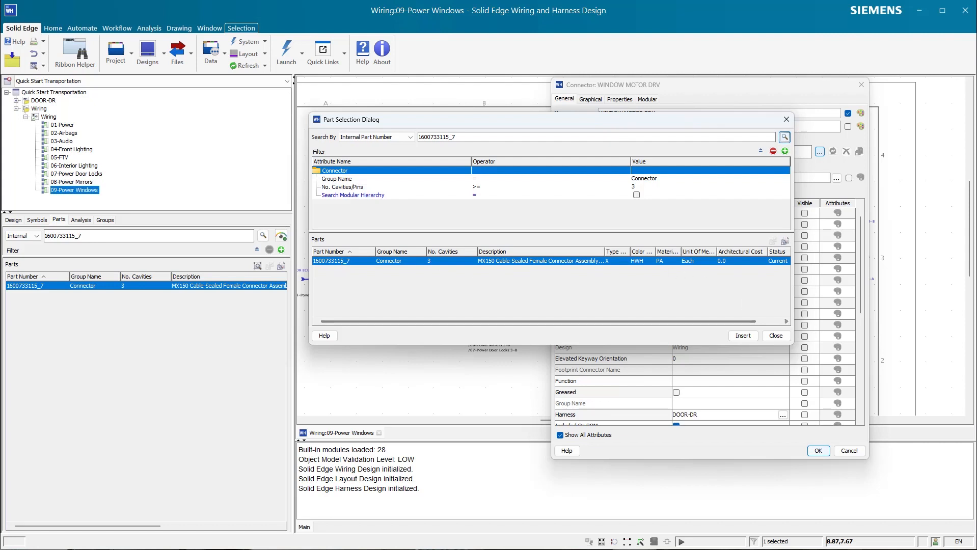
left_click(744, 336)
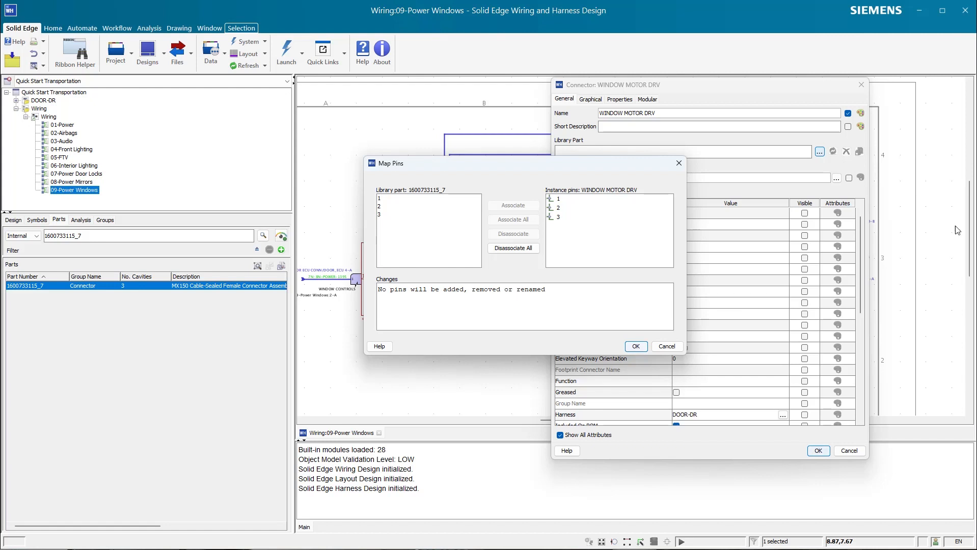
left_click(636, 347)
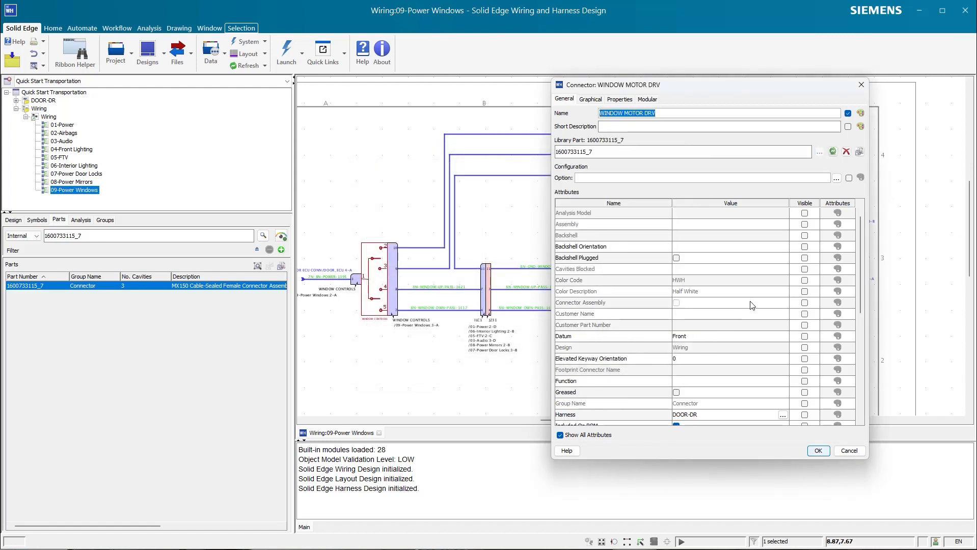
left_click(818, 451)
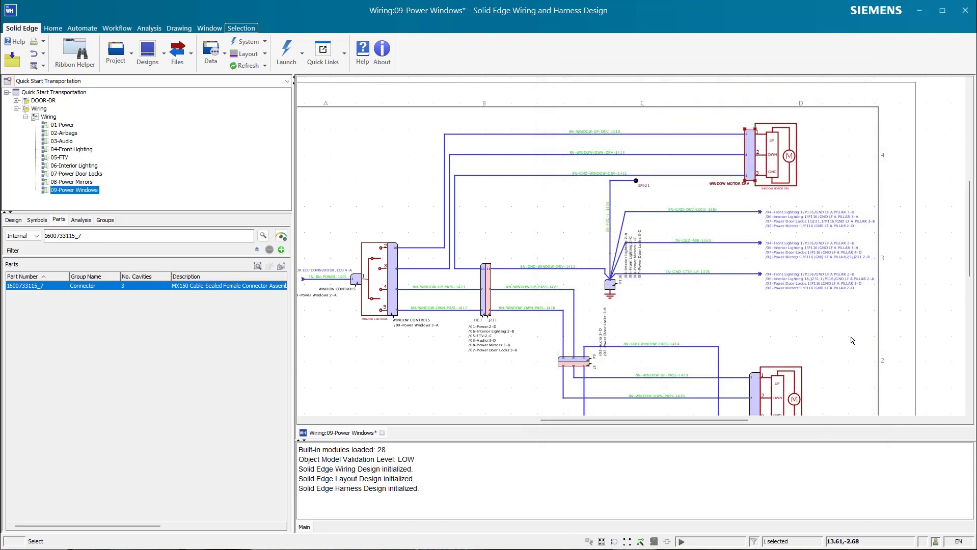
Step: Reopen the WINDOW MOTOR DRV connector's properties and review its library part and attributes
left_click(838, 160)
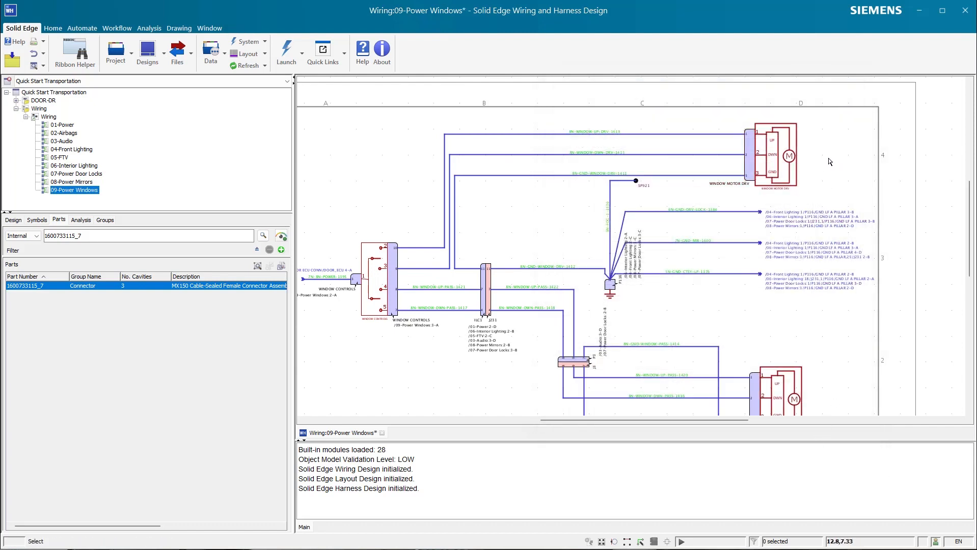
left_click(750, 152)
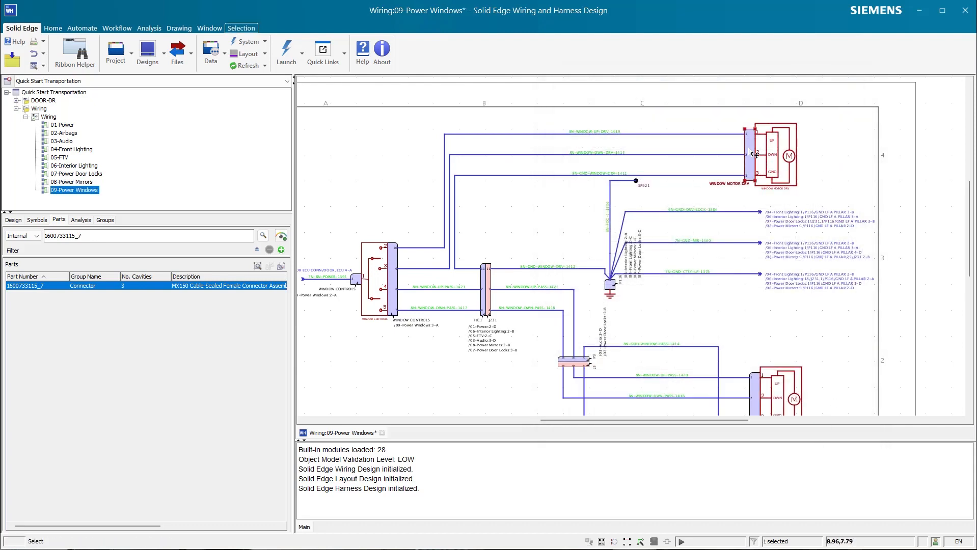
double_click(750, 153)
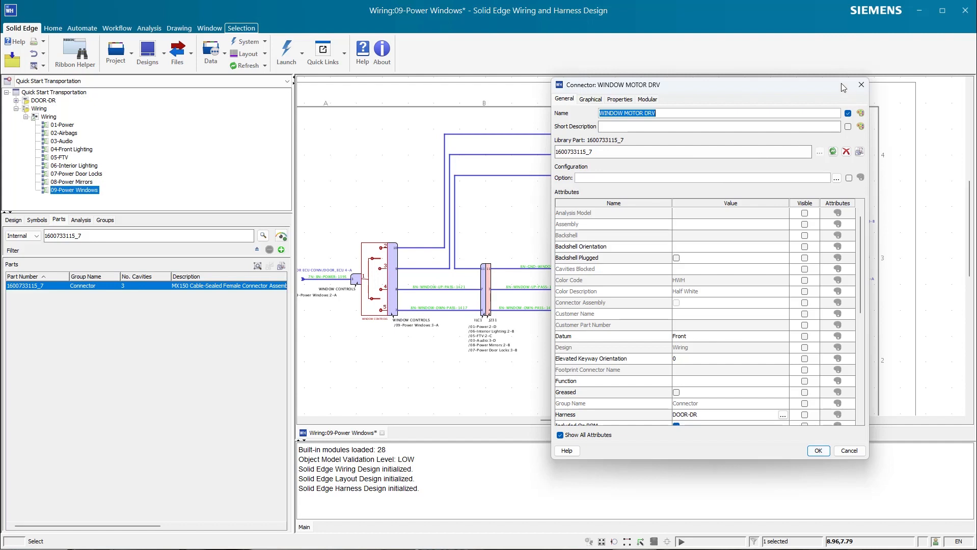
left_click_drag(826, 86, 754, 103)
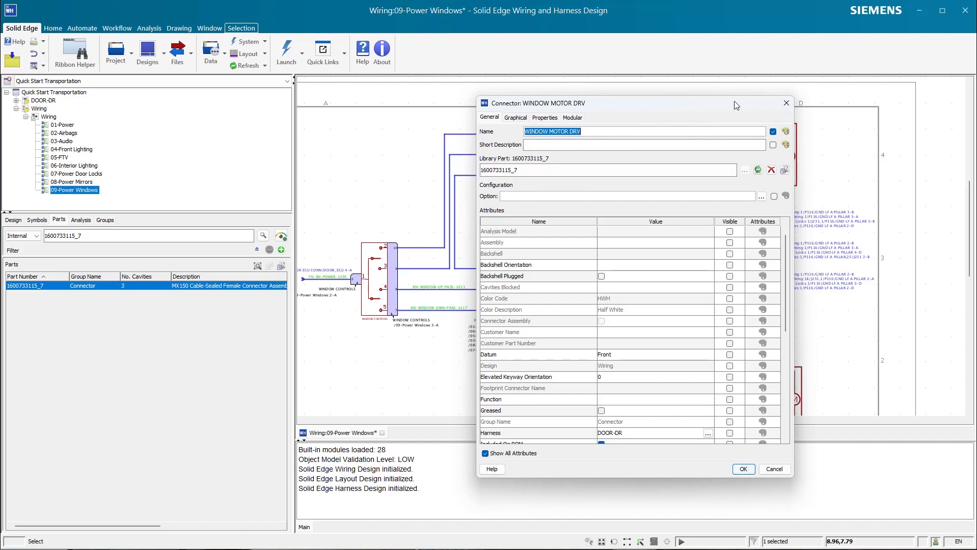
left_click_drag(734, 101, 794, 83)
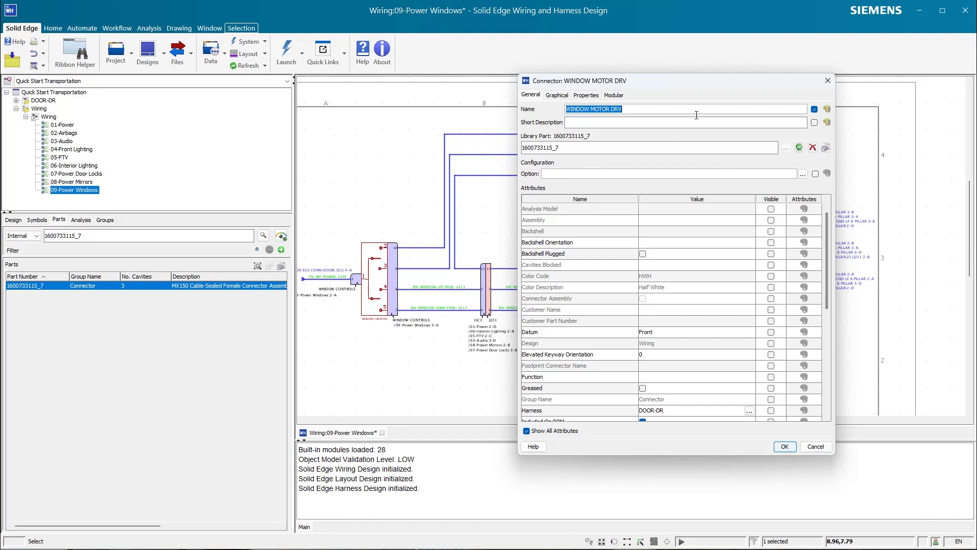
left_click_drag(712, 83, 691, 82)
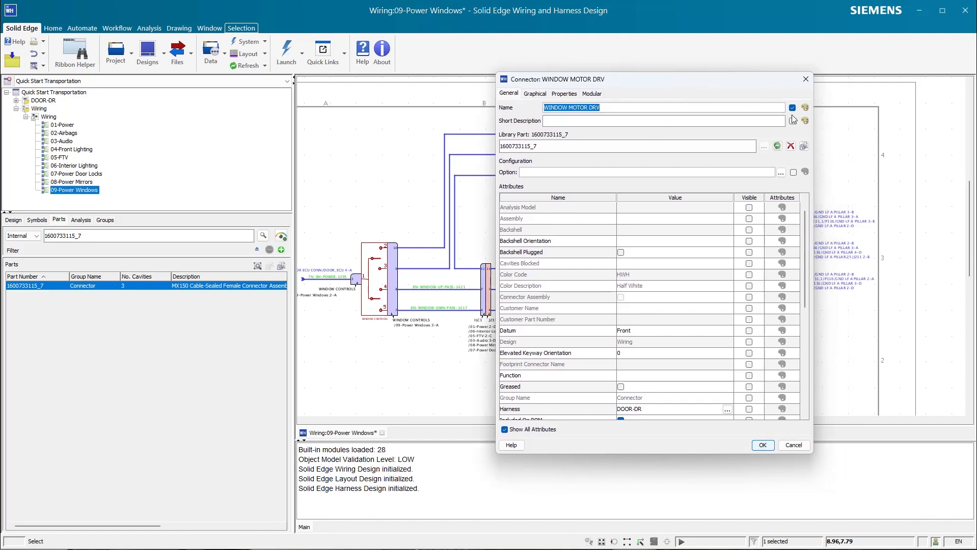
left_click(760, 447)
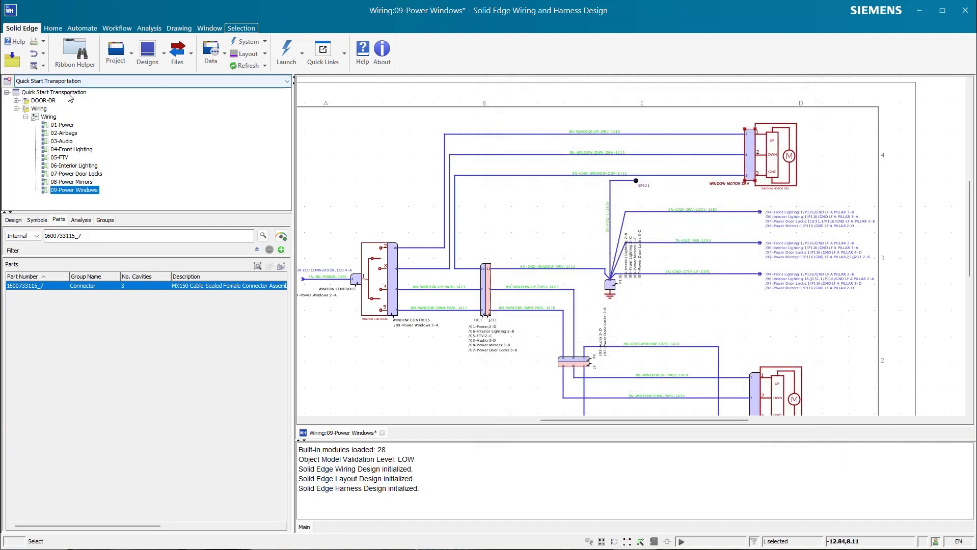
Step: Save the 09-Power Windows diagram and refresh everything from the database
left_click(21, 67)
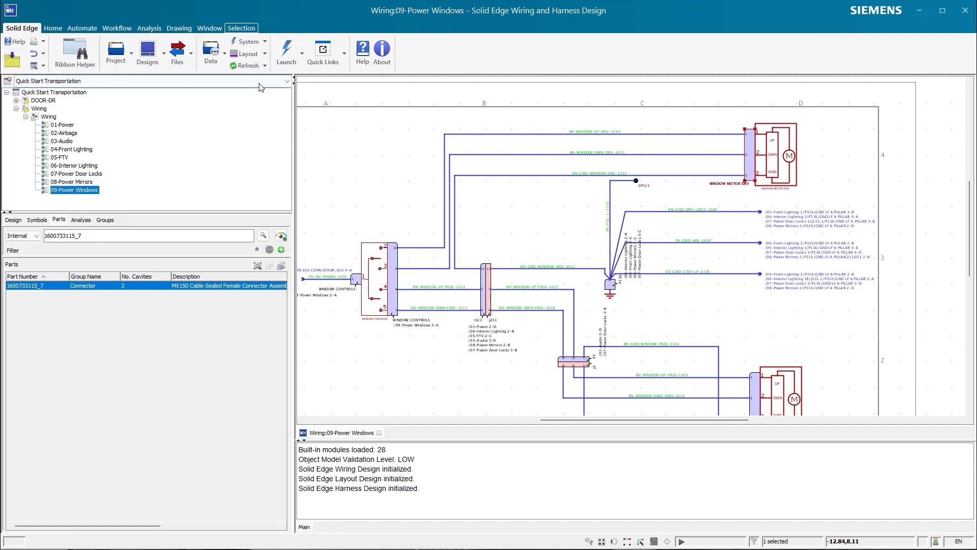
left_click(265, 66)
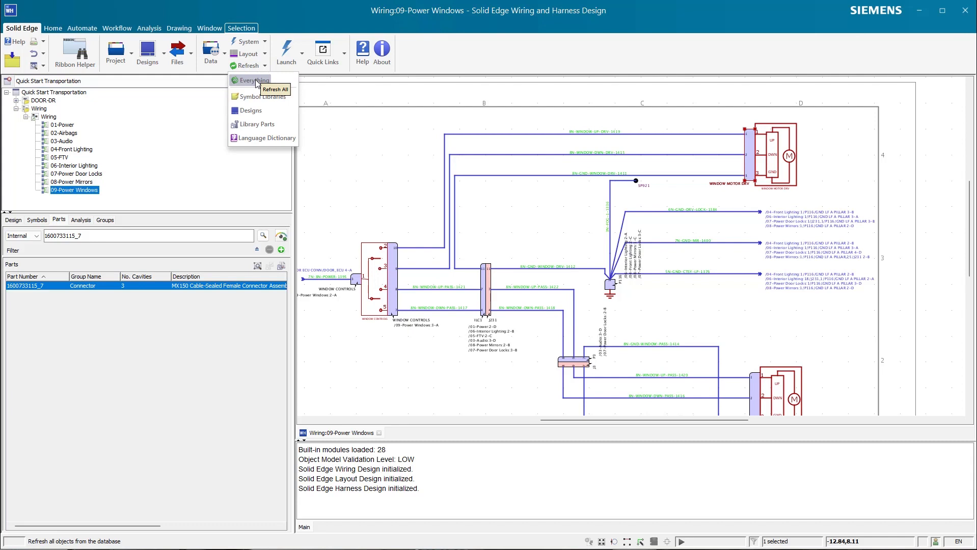
left_click(254, 81)
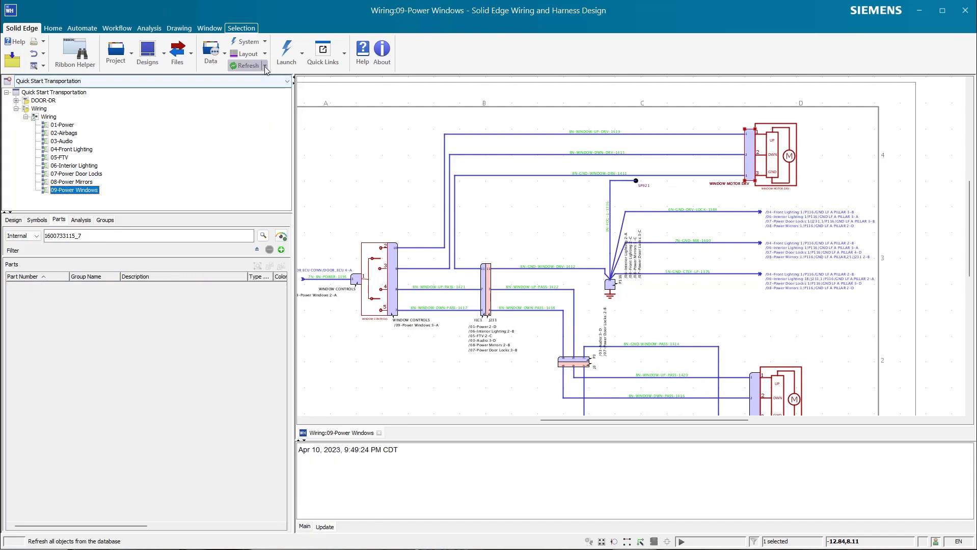
left_click(264, 65)
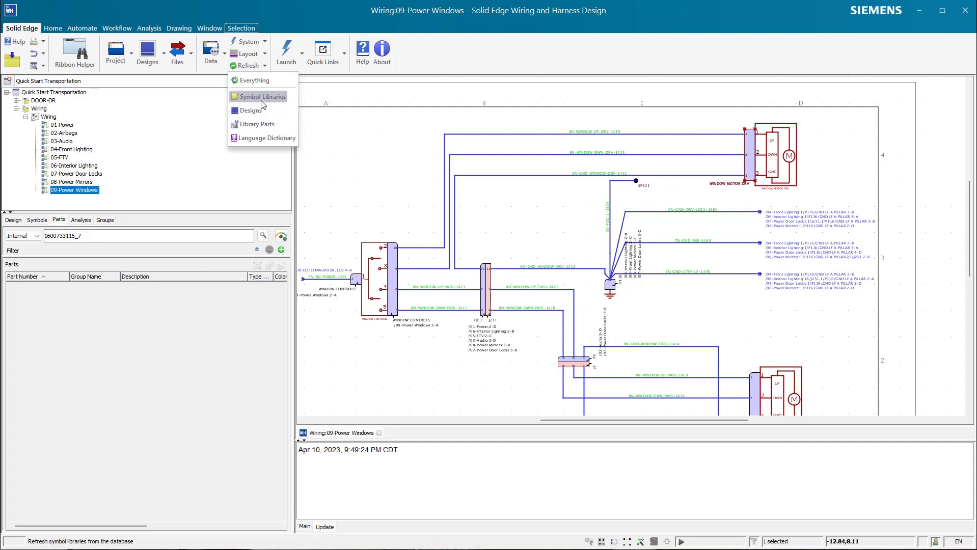
left_click(253, 81)
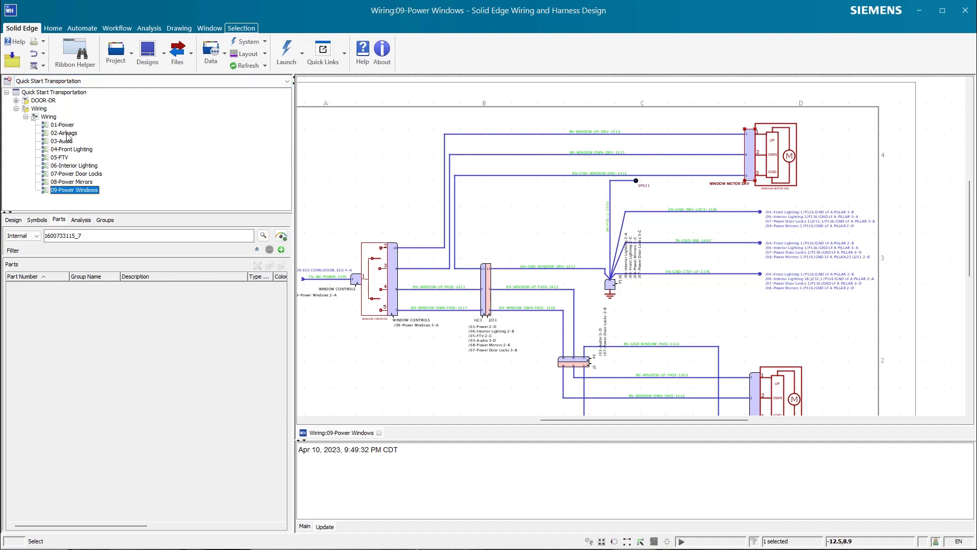
Step: Close the 09-Power Windows diagram and open Diagram1 of the DOOR-DR:QSI-DOOR-DR-01 harness design
left_click(15, 109)
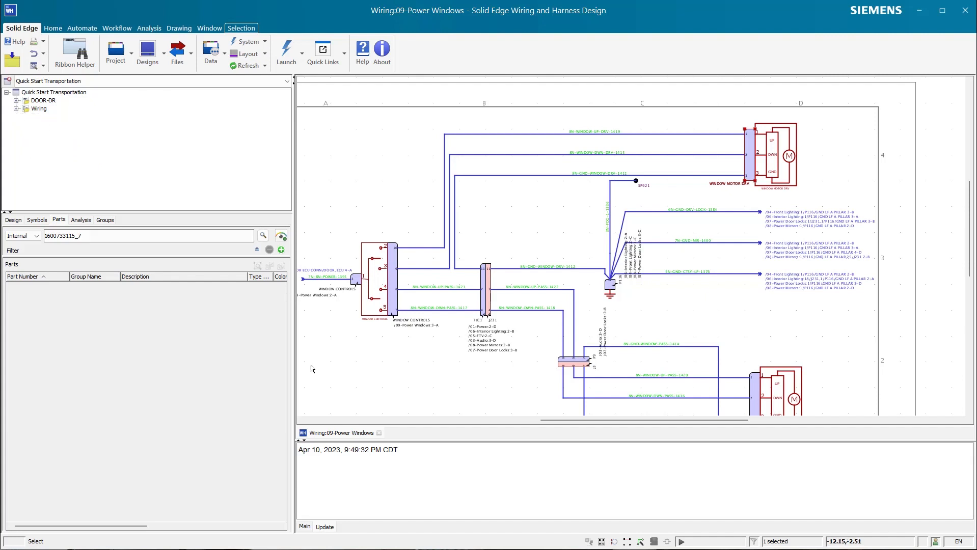
left_click(379, 434)
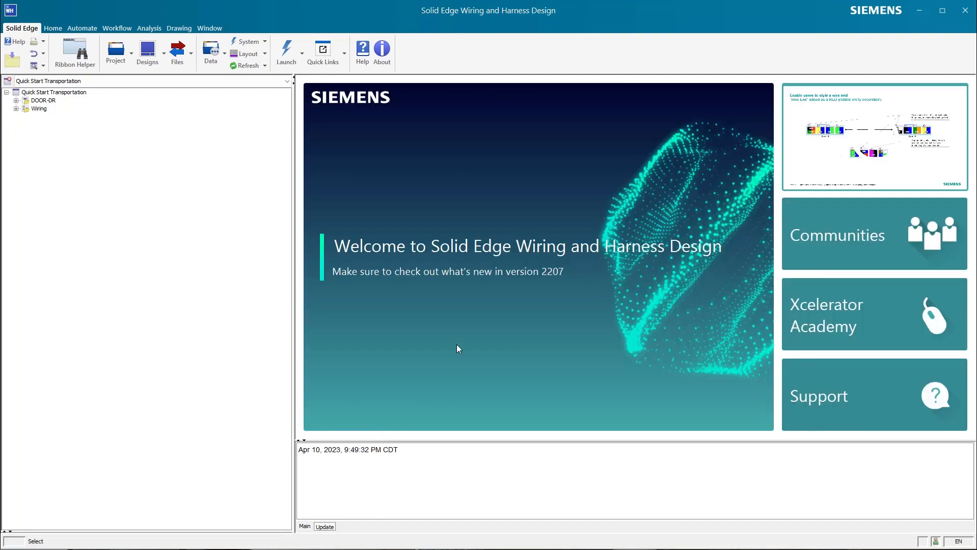
left_click(17, 100)
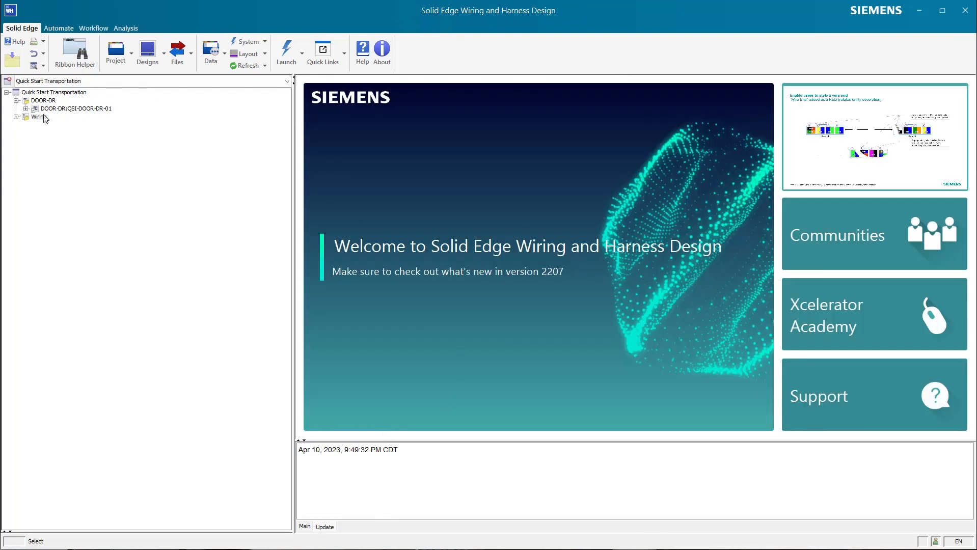
left_click(48, 110)
left_click(26, 109)
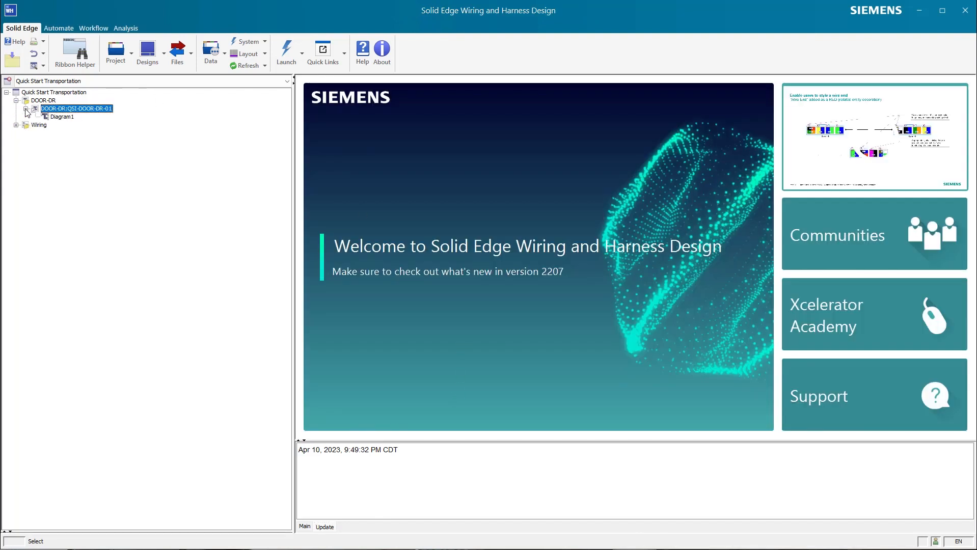
left_click(61, 117)
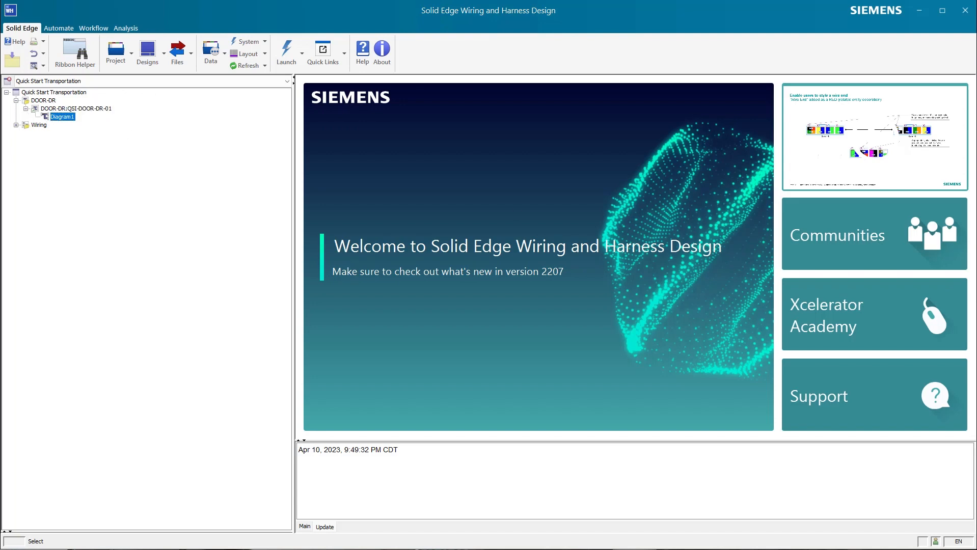
left_click(60, 116)
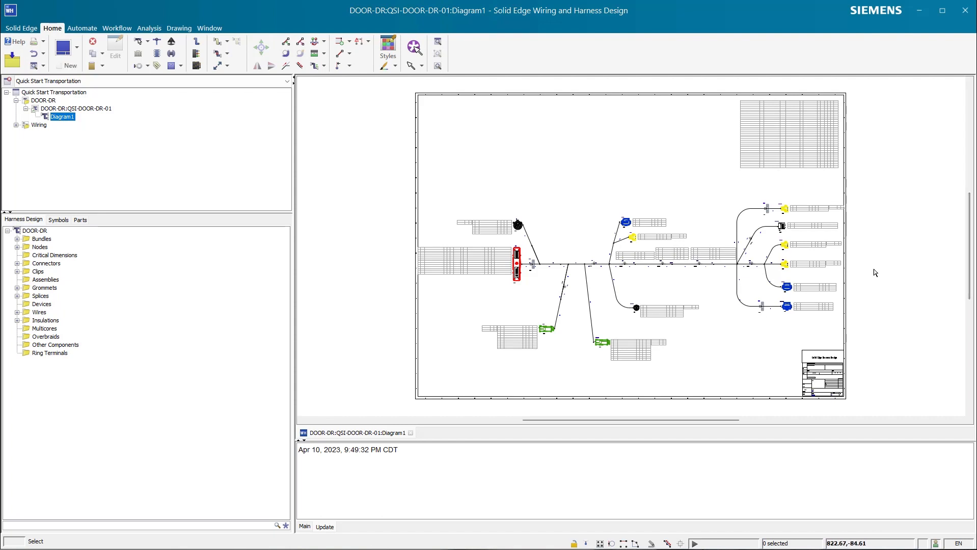
scroll(808, 302, "up", 3)
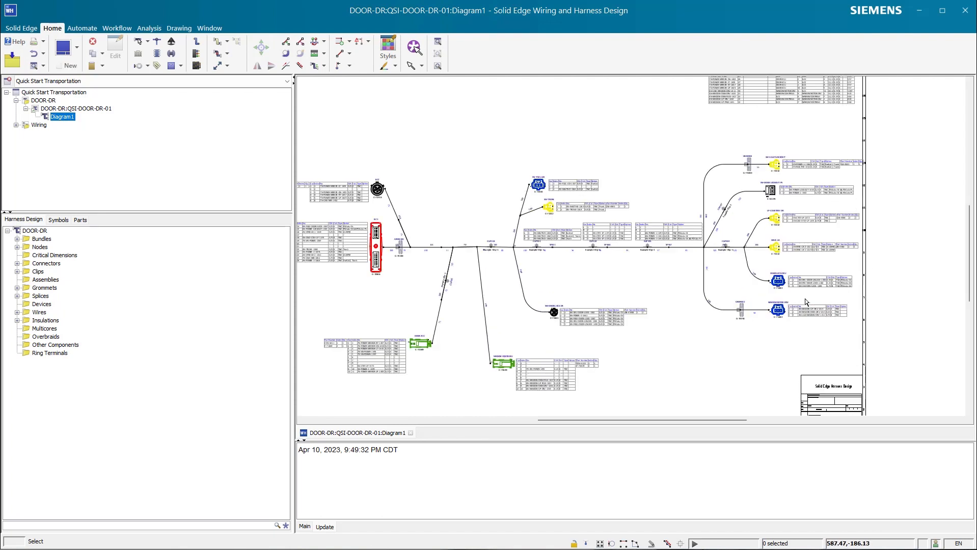
Step: Synchronize the DOOR-DR:QSI-DOOR-DR-01 harness design with the Wiring design and inspect the updated WINDOW MOTOR DRV connector
scroll(807, 302, "up", 2)
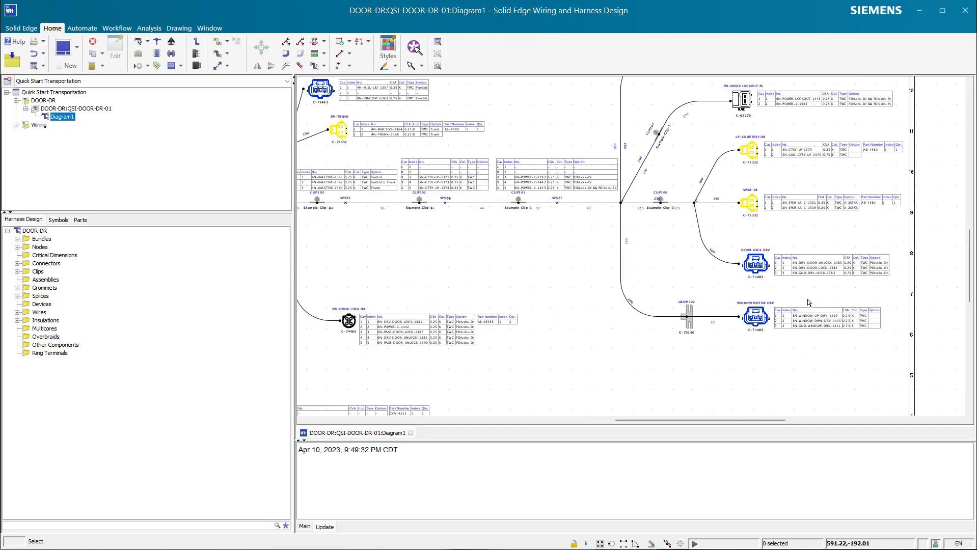
scroll(810, 299, "down", 3)
scroll(809, 299, "up", 2)
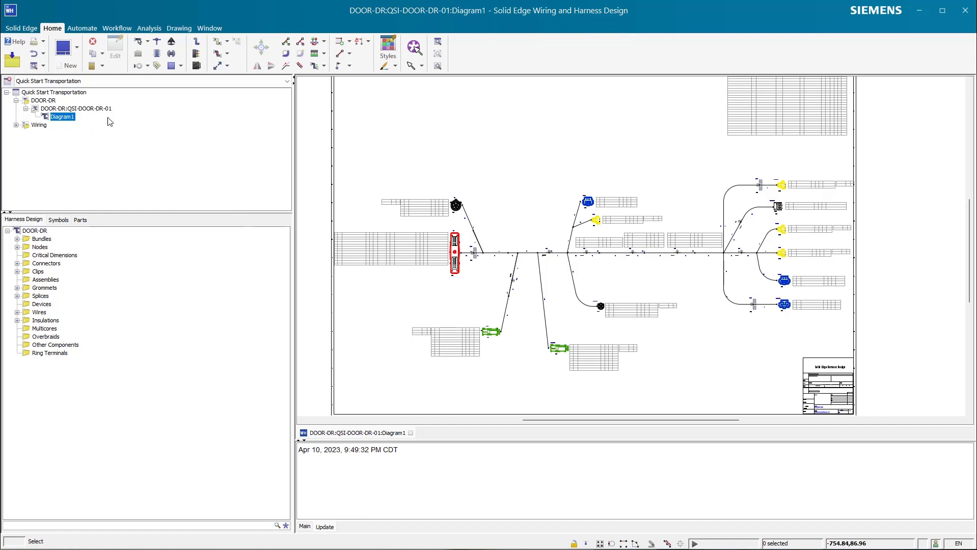
left_click(17, 126)
left_click(49, 134)
right_click(50, 135)
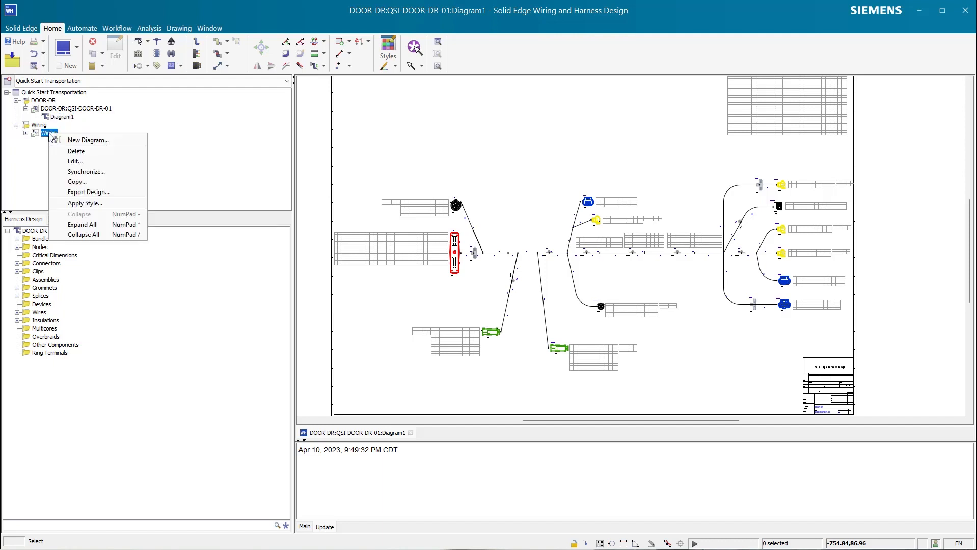
left_click(87, 172)
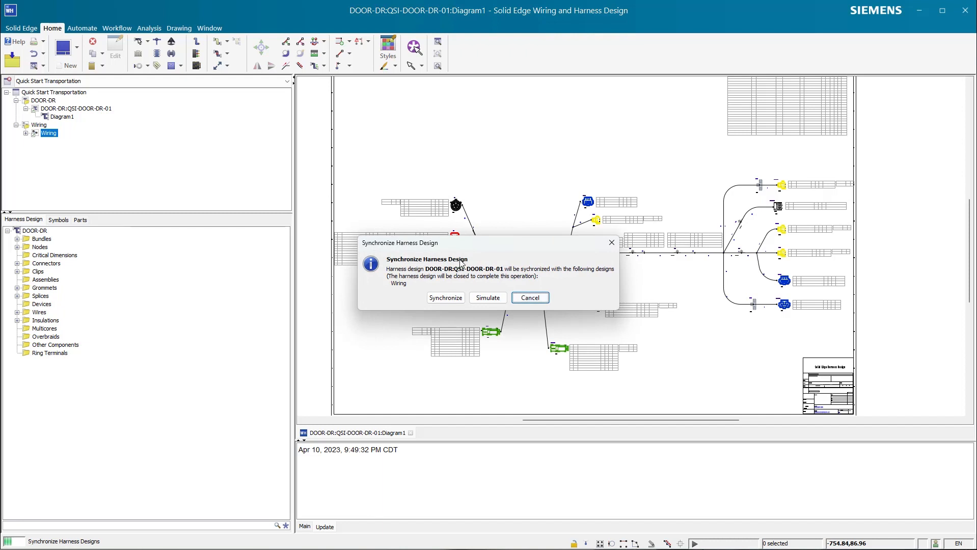
left_click(446, 297)
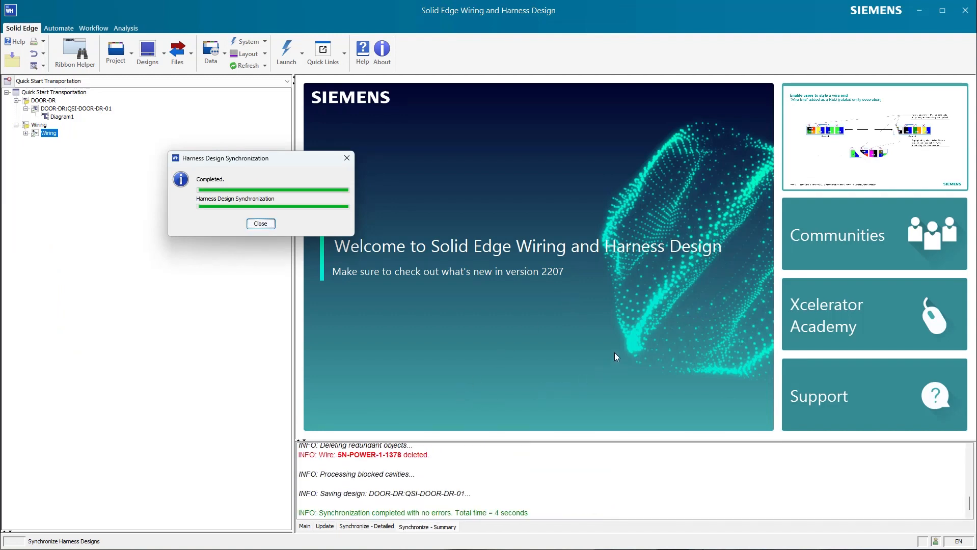
left_click(261, 223)
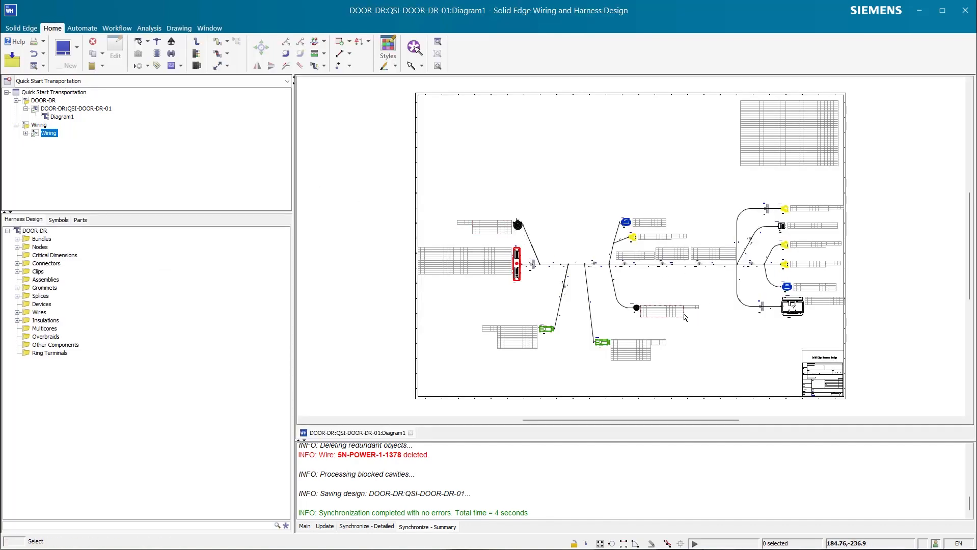
scroll(812, 331, "up", 6)
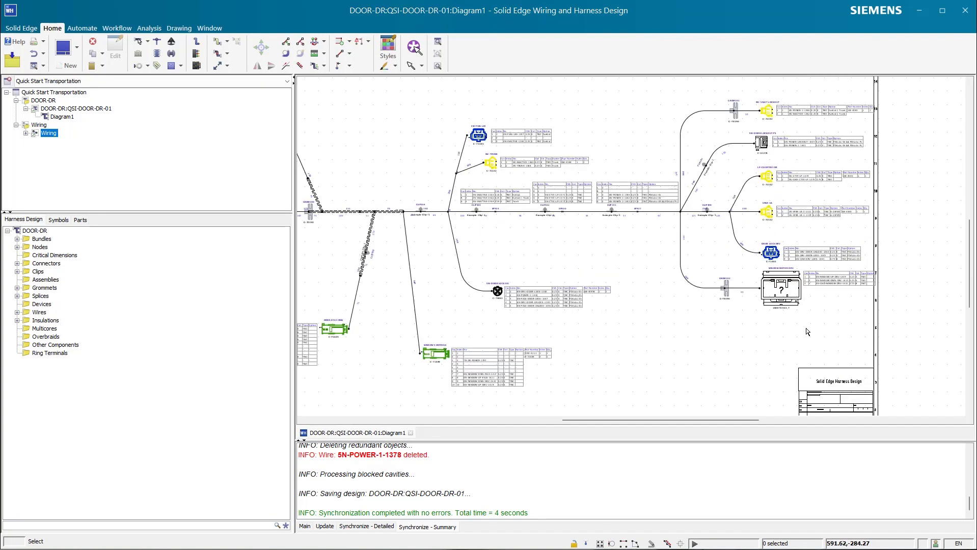
scroll(664, 194, "down", 3)
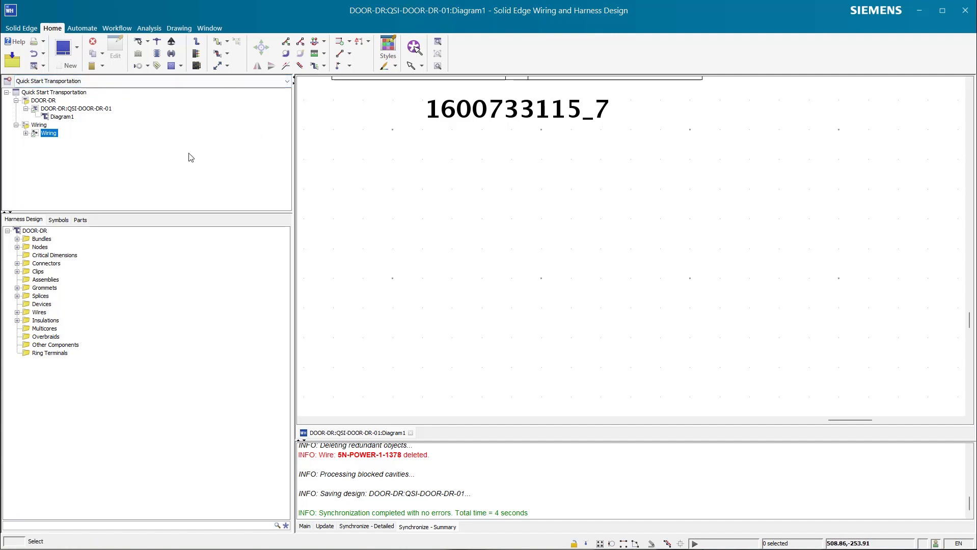
Step: Open the 08-Power Mirrors diagram of the Wiring design and check which Quick Links are available
left_click(26, 133)
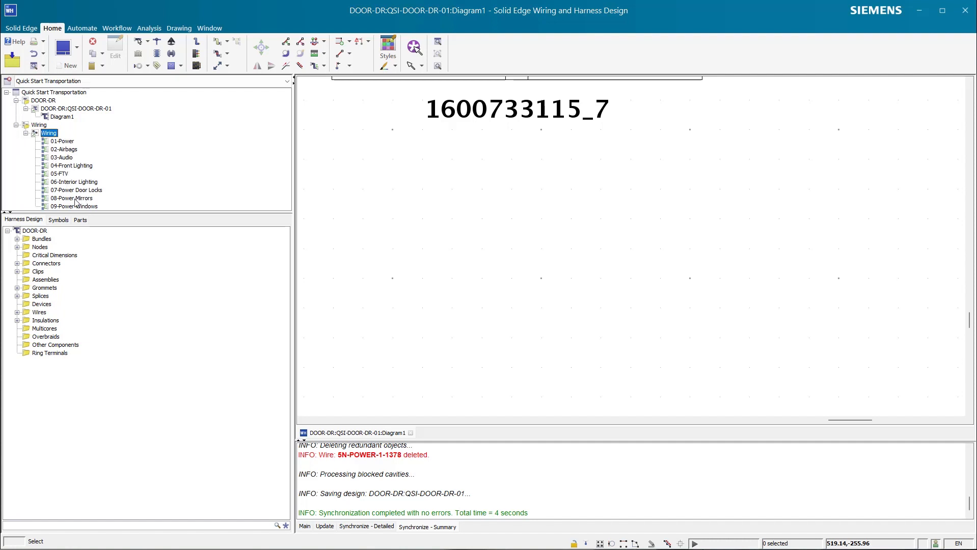
left_click(72, 199)
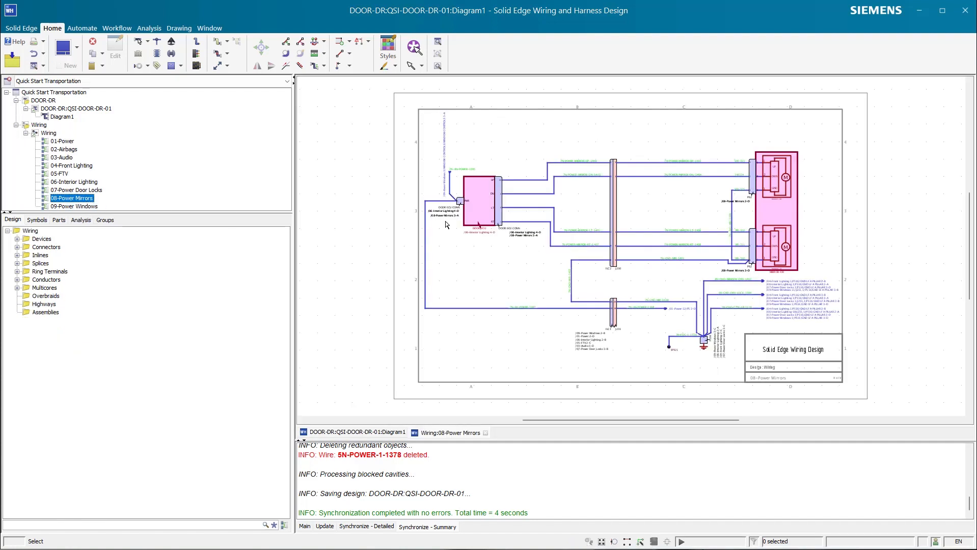
scroll(744, 193, "down", 2)
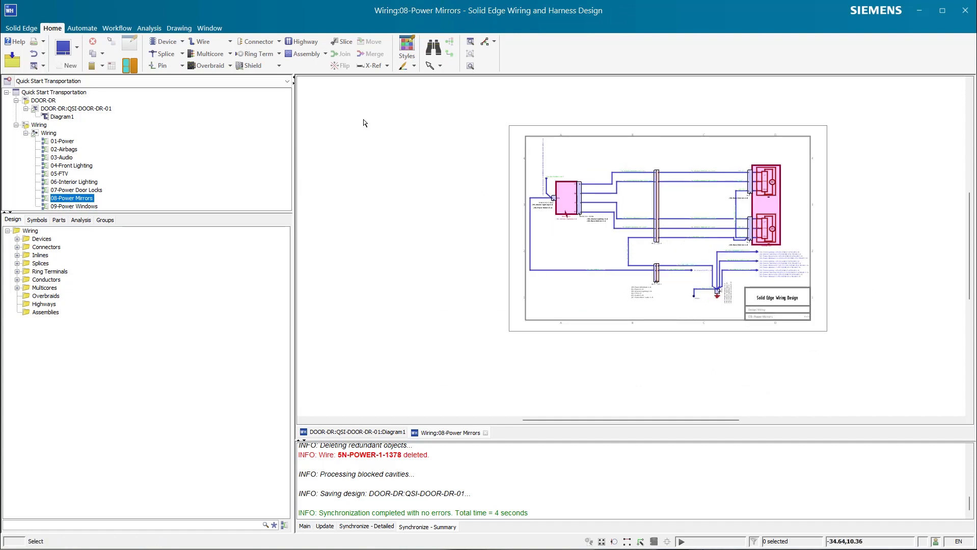
left_click(23, 28)
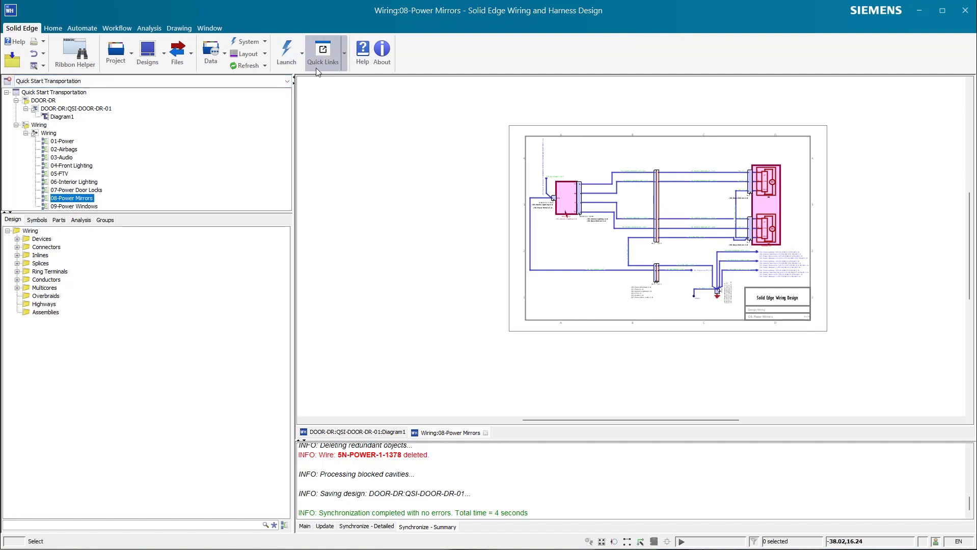
left_click(343, 57)
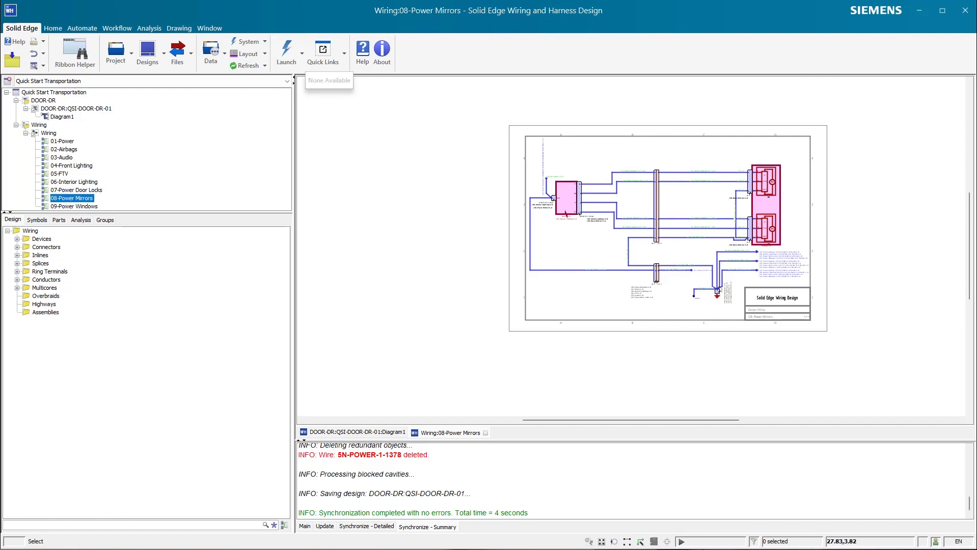
Step: In File Explorer, browse to C:\Program Files\Siemens\Solid Edge Wiring and Harness Design 2023\config
key("super+e")
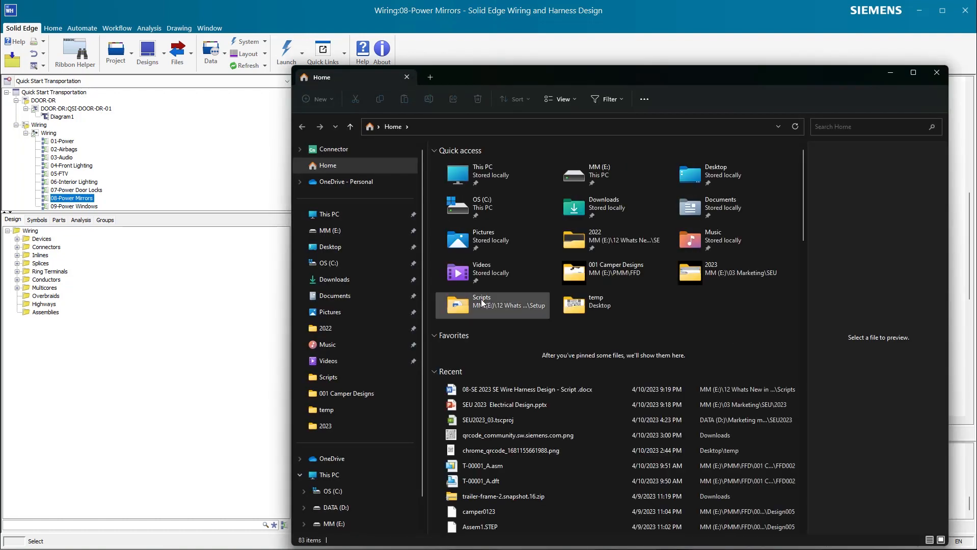
left_click(357, 264)
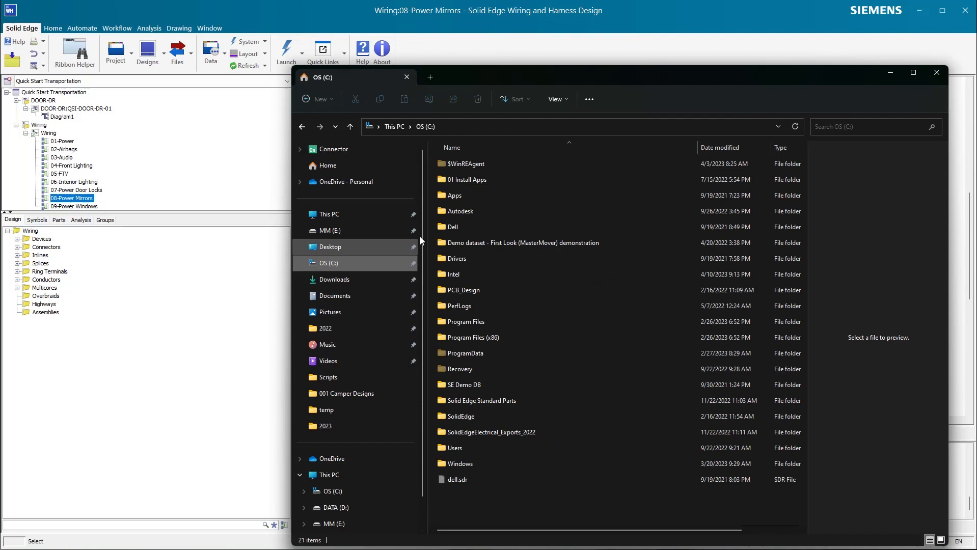
double_click(458, 323)
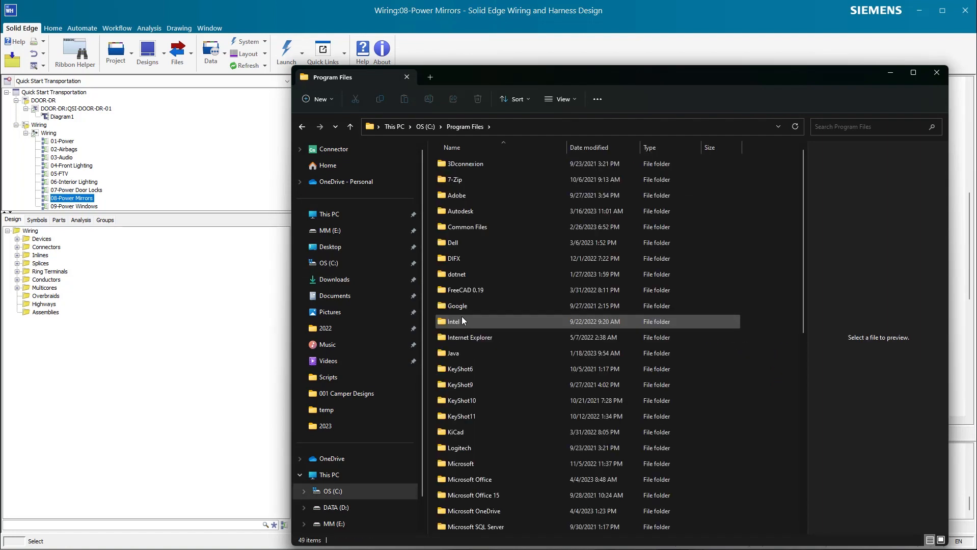
scroll(507, 358, "down", 3)
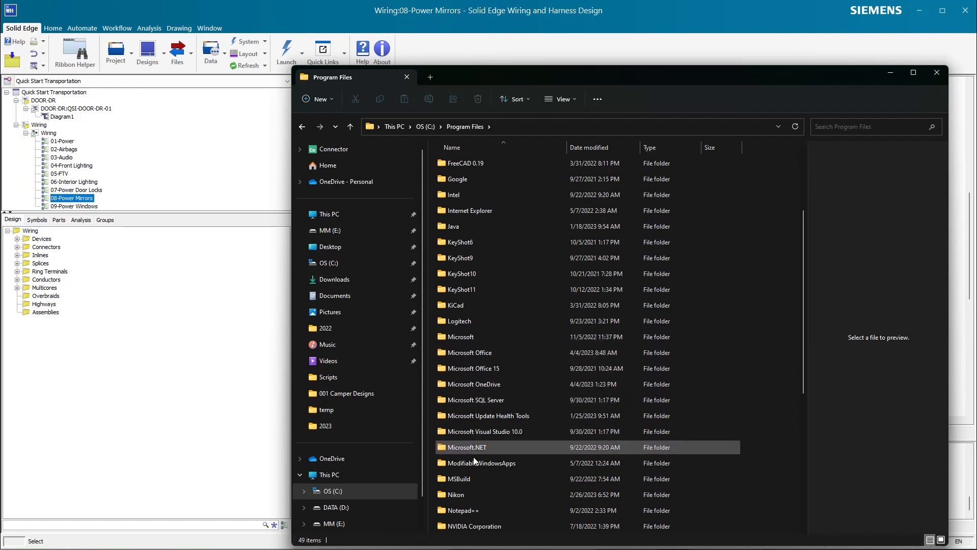
scroll(469, 382, "down", 6)
left_click(463, 306)
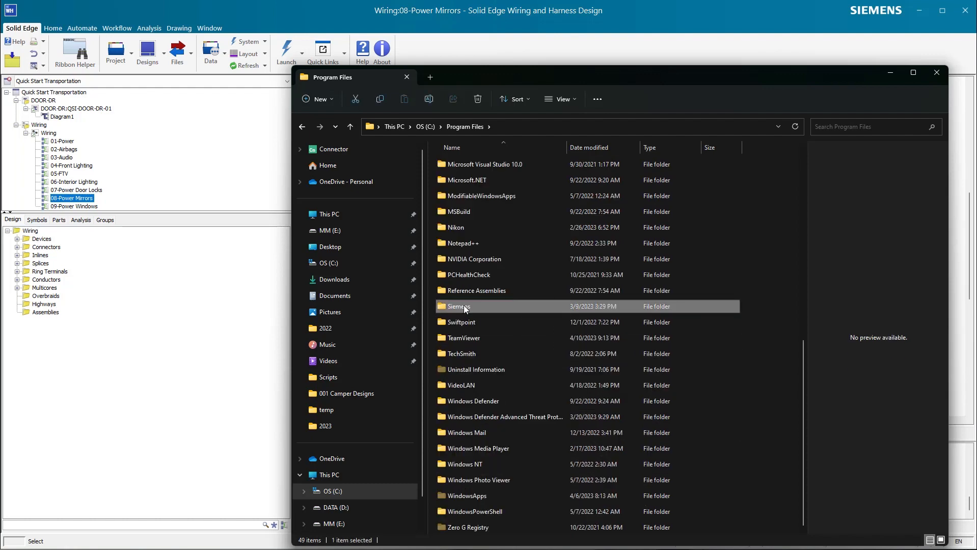
double_click(454, 311)
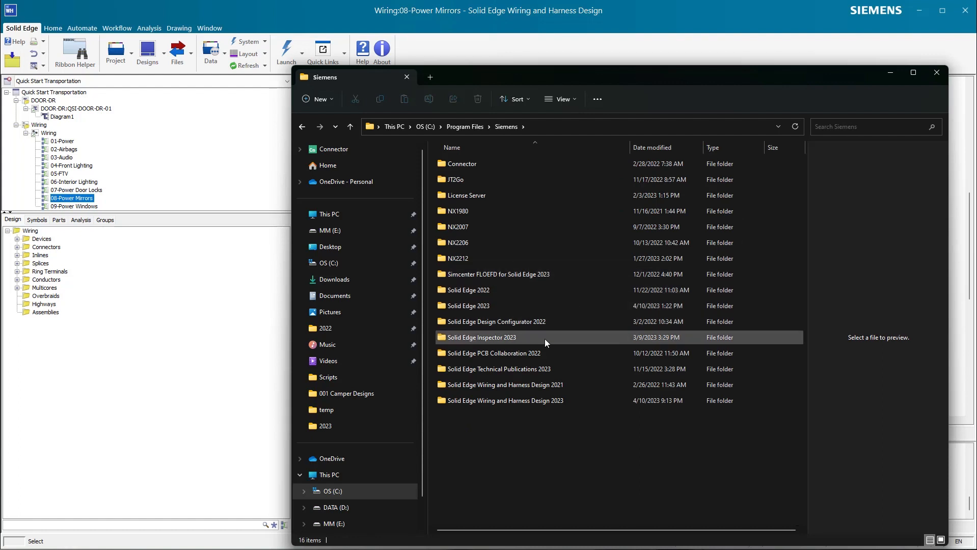
double_click(462, 403)
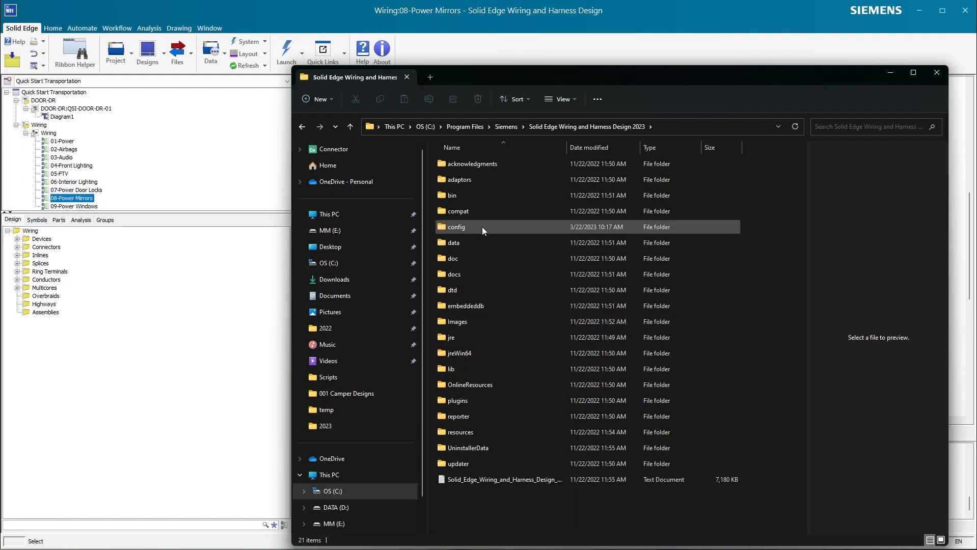
left_click(455, 229)
double_click(454, 231)
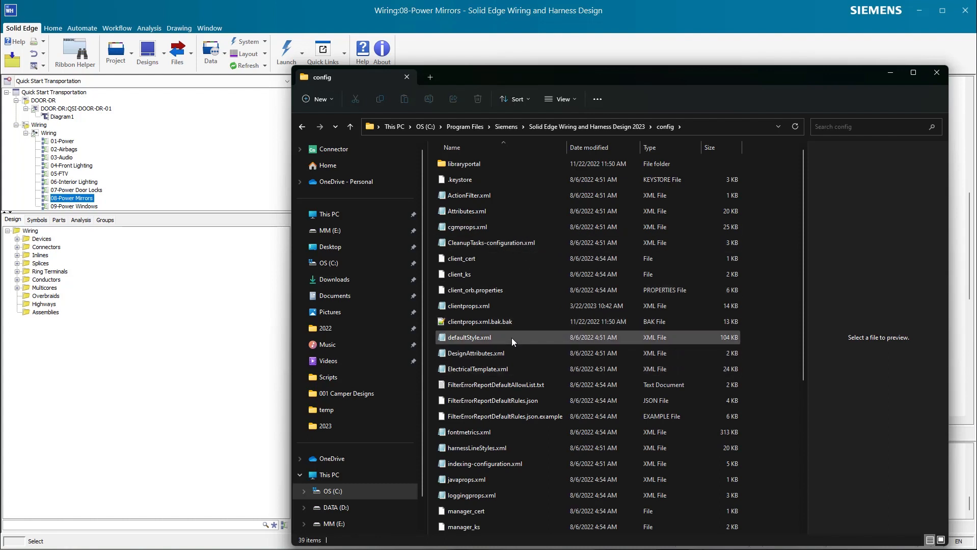
Step: Open clientprops.xml in Notepad++ and go to the Quick Links Guide section near the end of the file
left_click(473, 312)
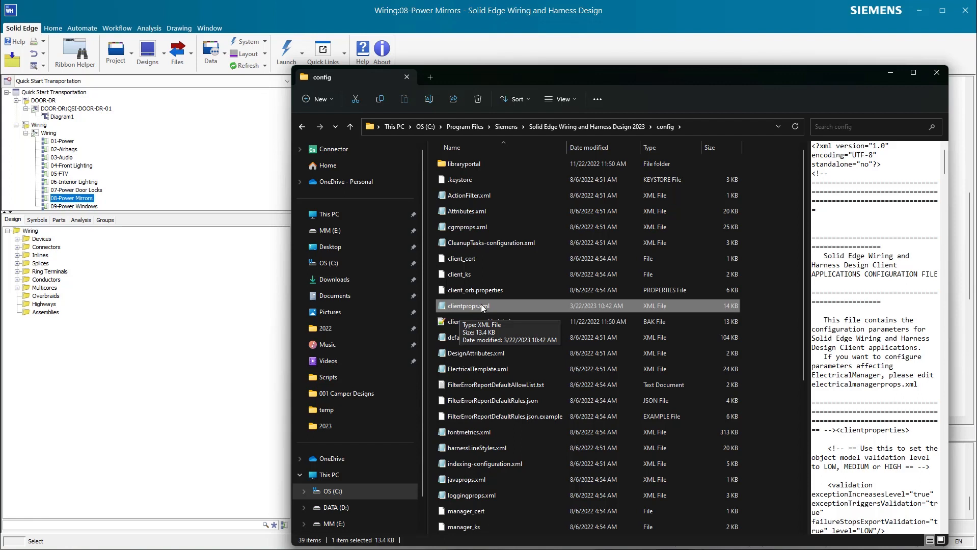
right_click(481, 304)
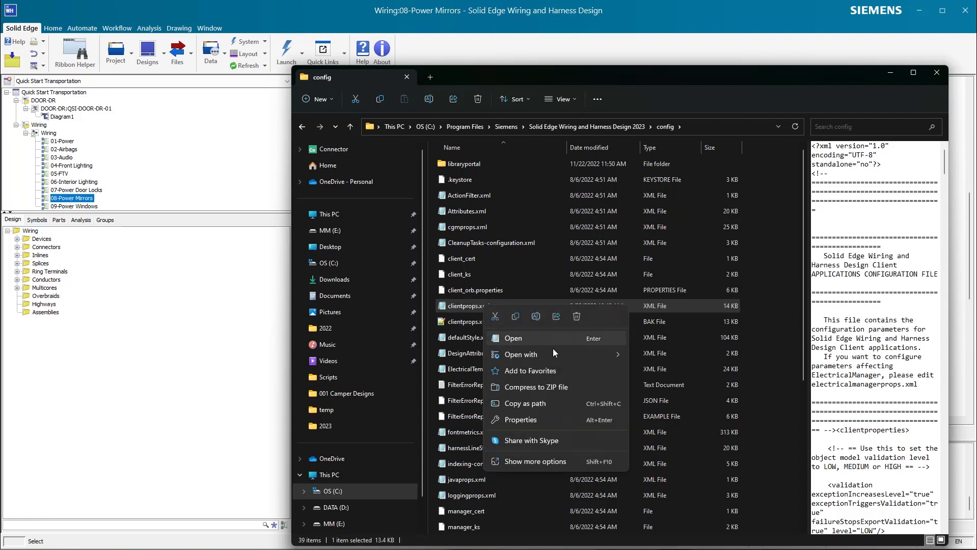
mouse_move(558, 356)
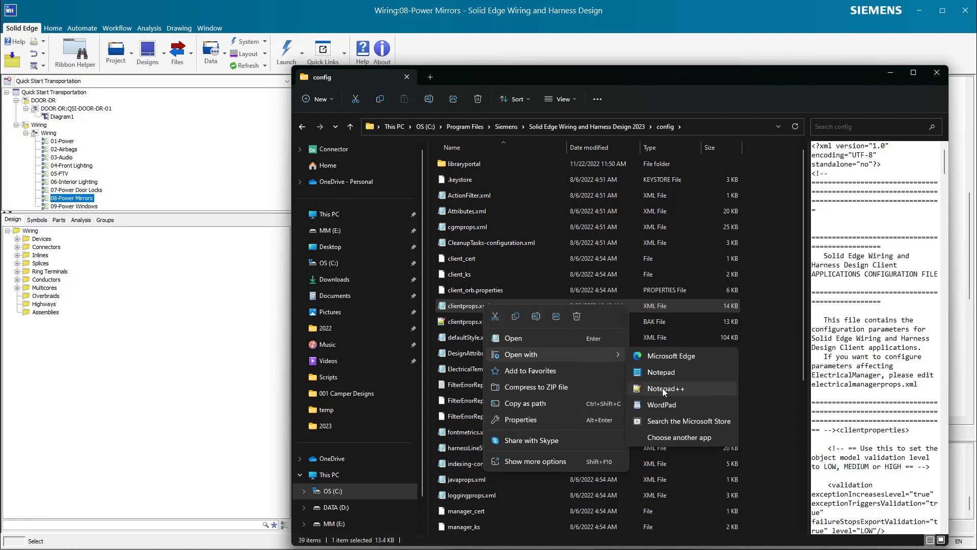
left_click(663, 389)
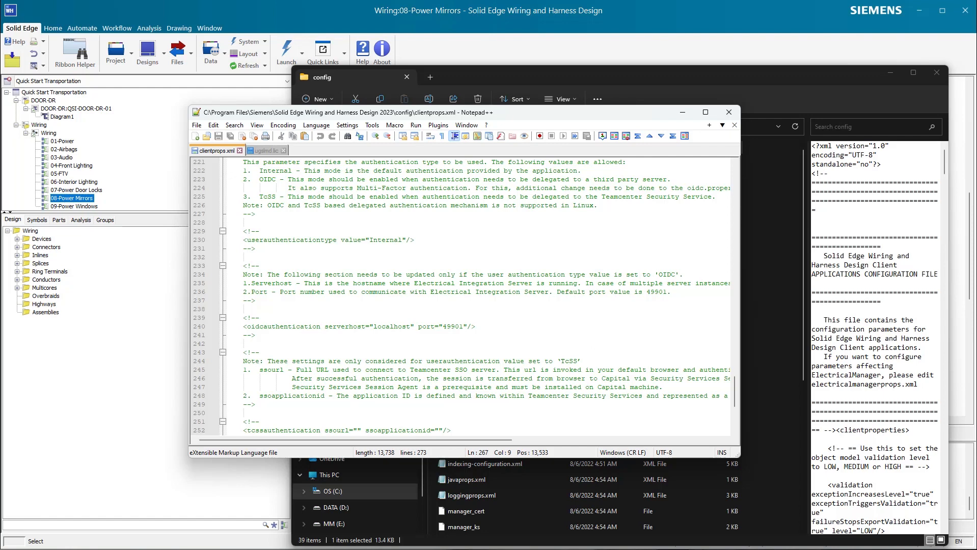
scroll(411, 314, "down", 7)
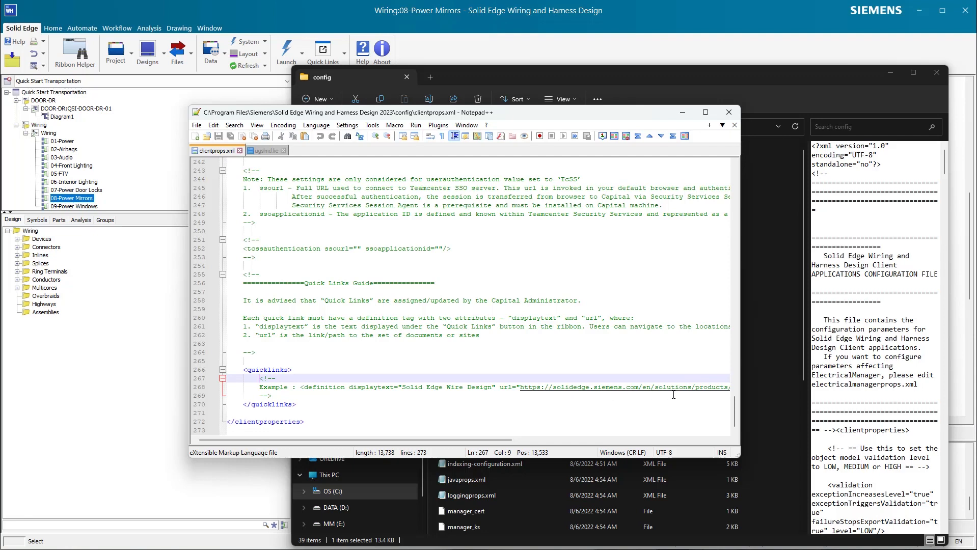
Step: Remove the "Example : " prefix before the Solid Edge Wire Design definition and arrange the editor window to show the whole line
left_click(299, 388)
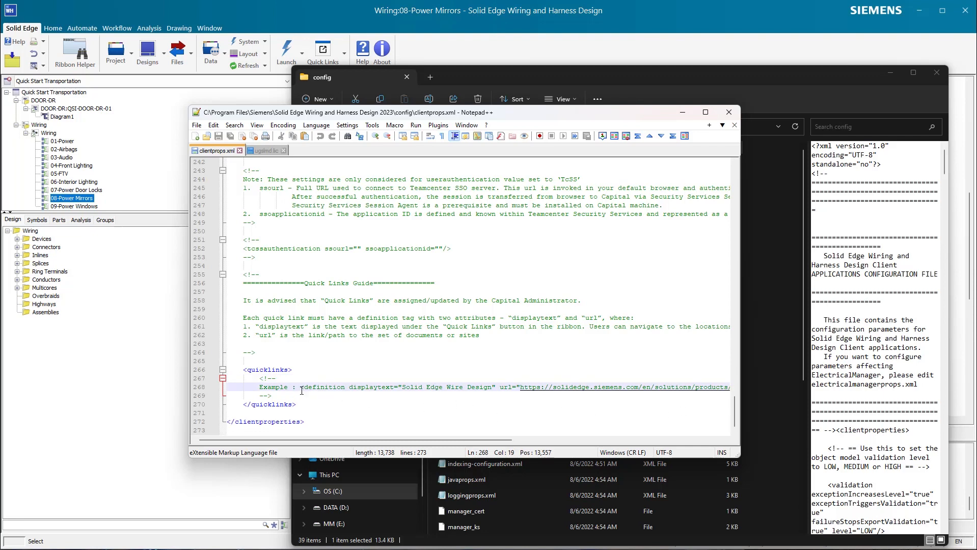
key("BackSpace")
key("BackSpace")
key("BackSpace")
key("BackSpace")
key("BackSpace")
key("BackSpace")
key("BackSpace")
key("BackSpace")
key("BackSpace")
key("BackSpace")
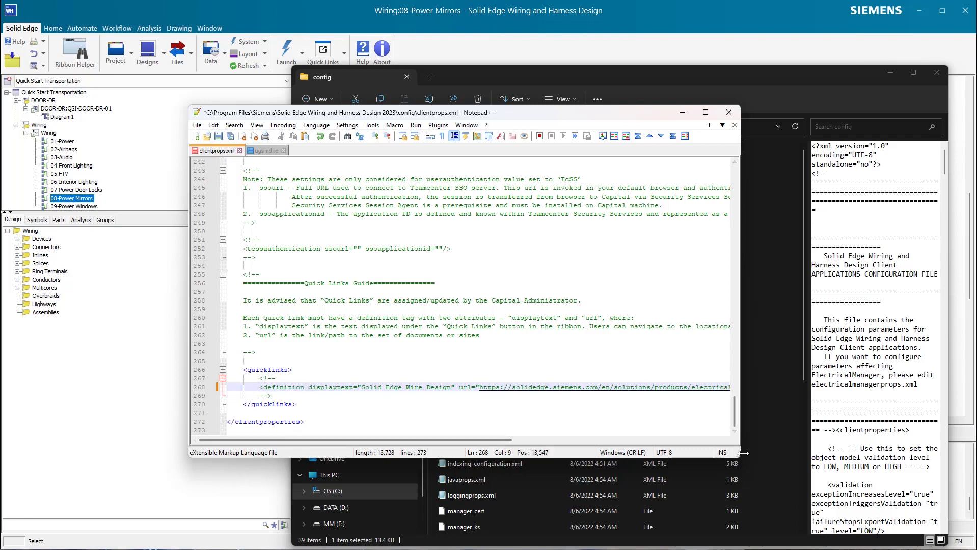
left_click_drag(744, 453, 828, 454)
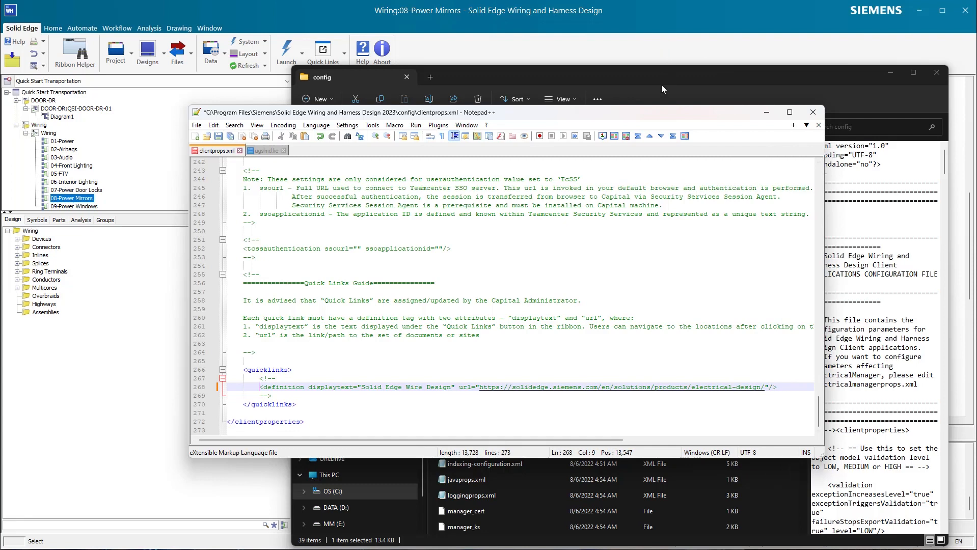
left_click_drag(660, 113, 601, 92)
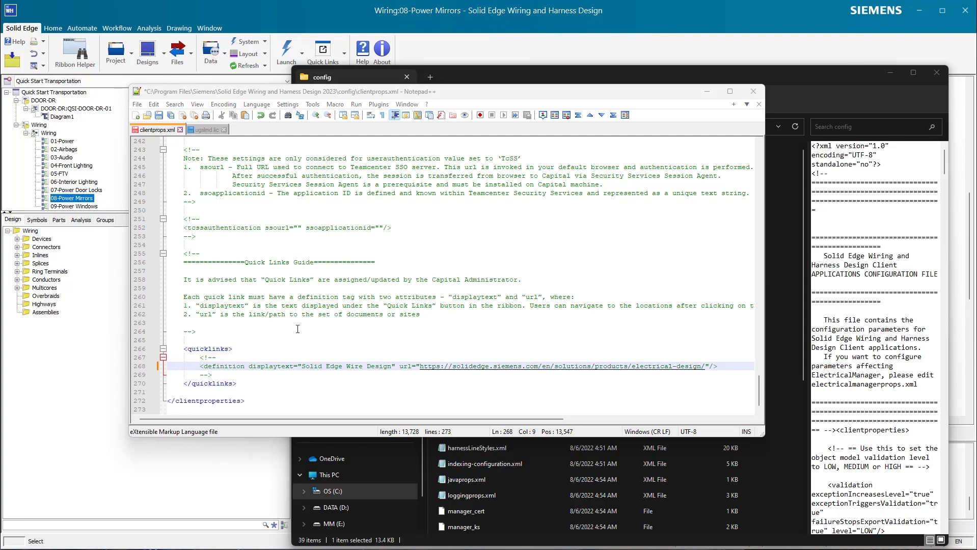
Step: Uncomment the Solid Edge Wire Design quick link by deleting the comment markers above and below its definition
left_click(223, 358)
key("BackSpace")
key("BackSpace")
key("BackSpace")
key("BackSpace")
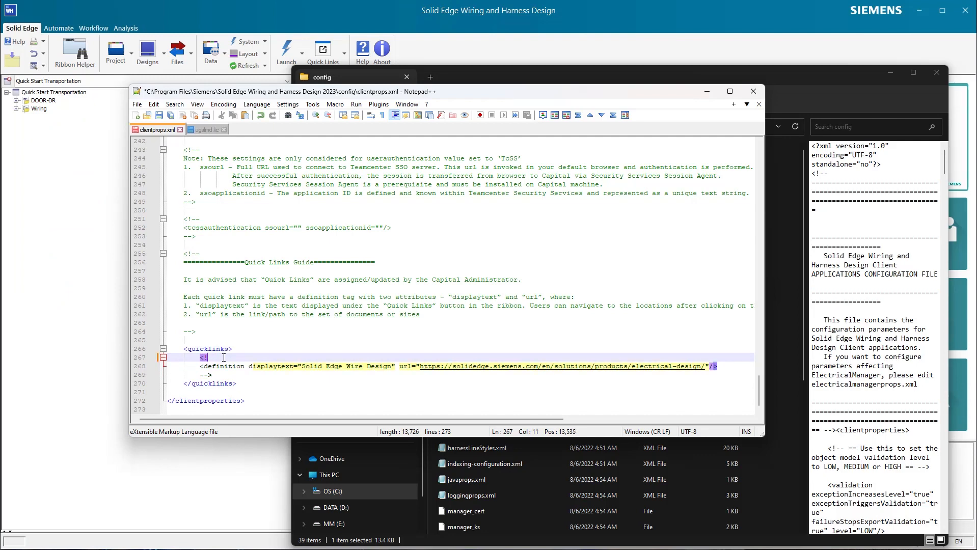
left_click(221, 375)
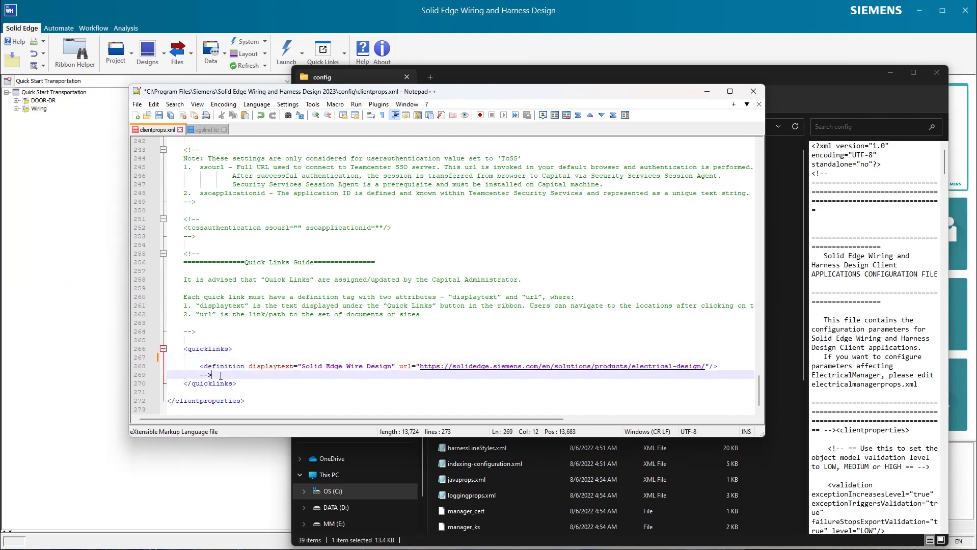
key("BackSpace")
key("BackSpace")
key("BackSpace")
Step: Save clientprops.xml, relaunching Notepad++ in Administrator mode to write the protected file
left_click(158, 115)
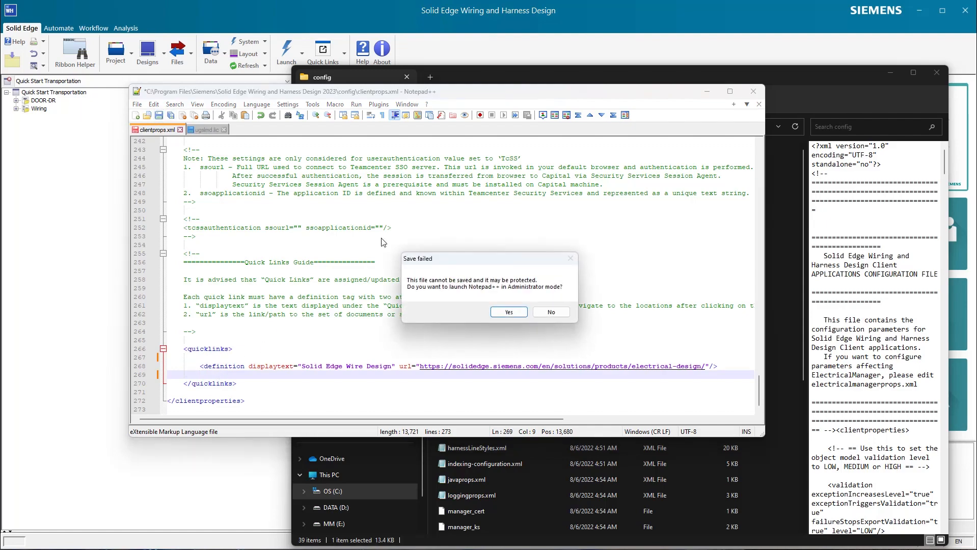
left_click(505, 311)
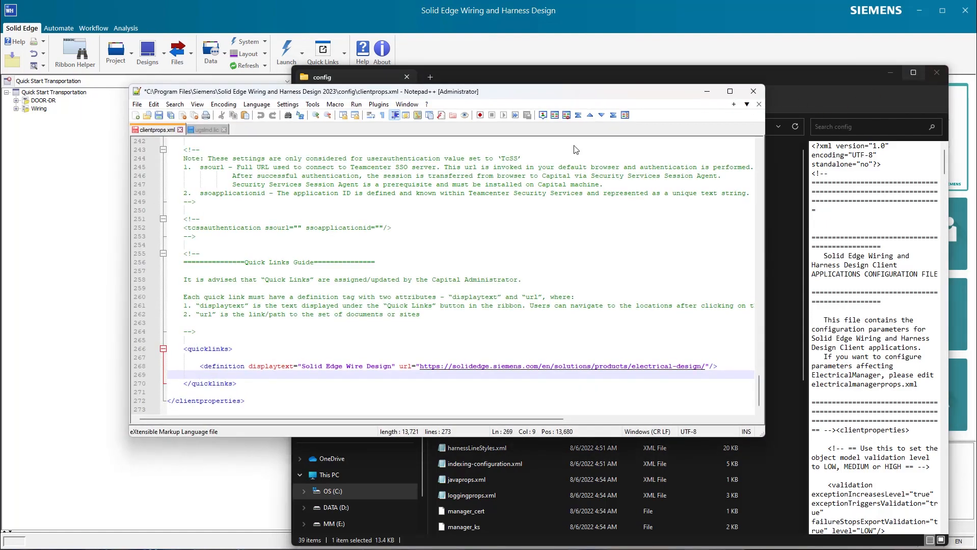
left_click(158, 115)
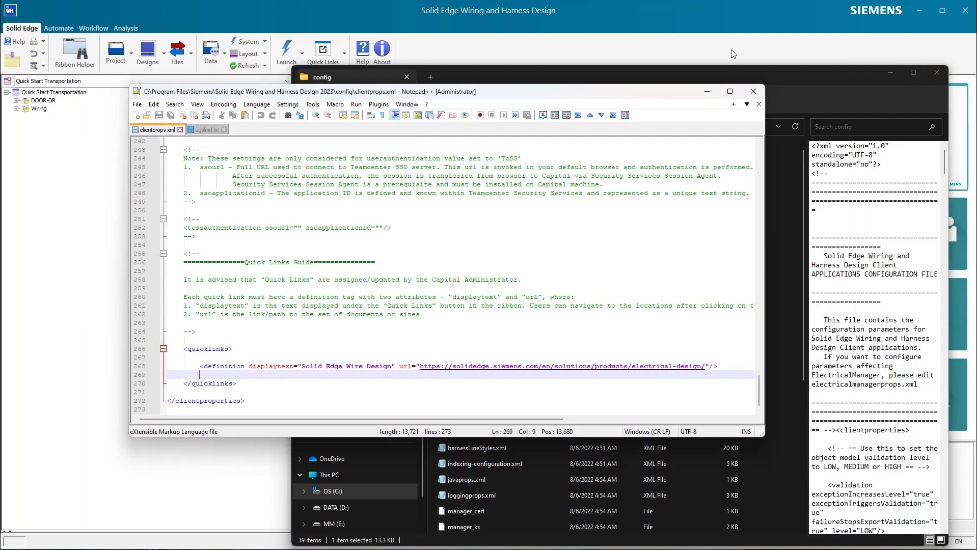
Step: Close Notepad++ and restart Solid Edge Wiring and Harness Design to load the edited clientprops.xml
left_click(754, 92)
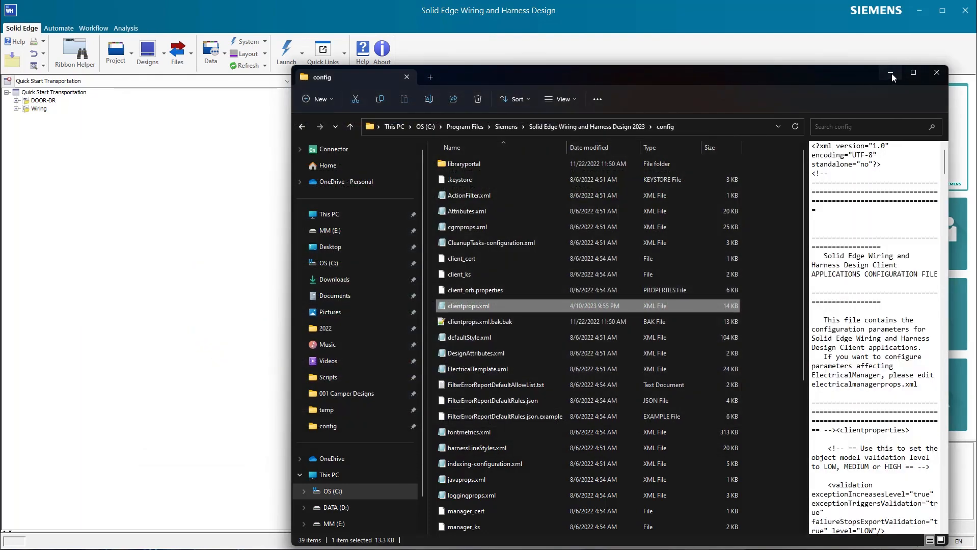
left_click(892, 74)
left_click(964, 10)
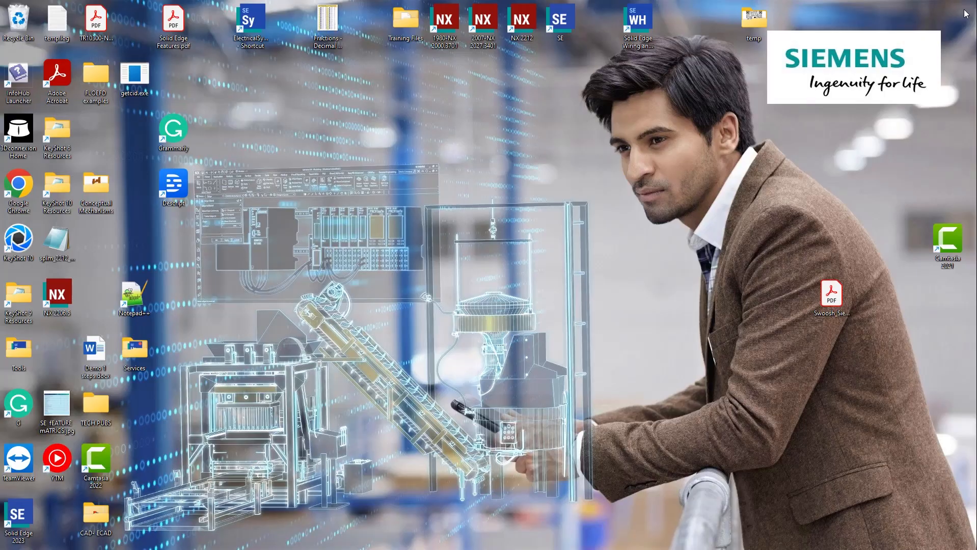
double_click(645, 37)
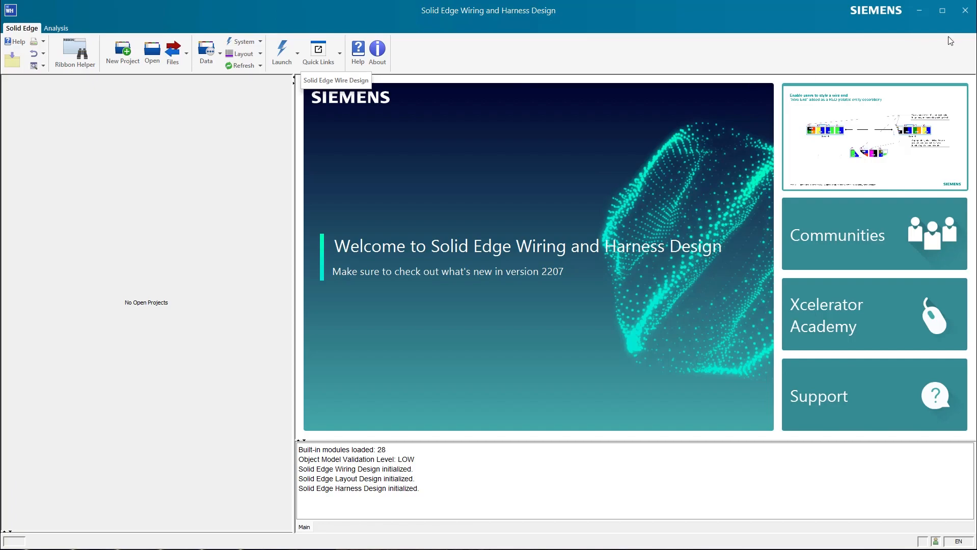
Step: Leave Solid Edge Wiring and Harness Design and reopen clientprops.xml from the config folder in Notepad++
left_click(965, 10)
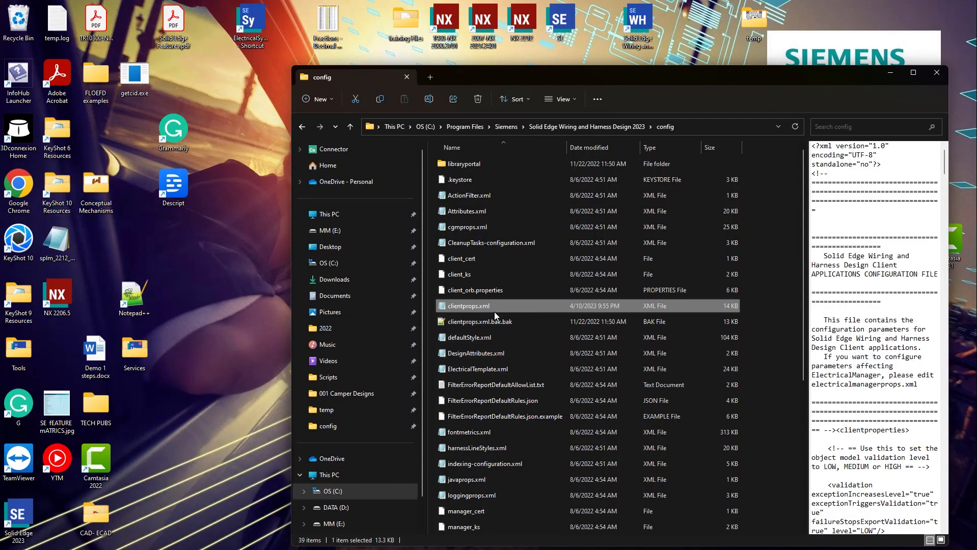
right_click(484, 309)
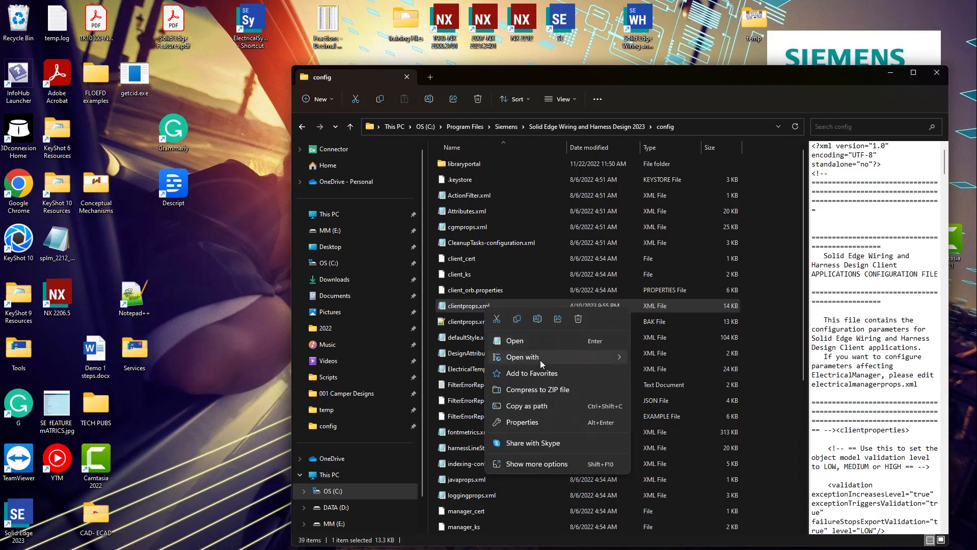
mouse_move(582, 358)
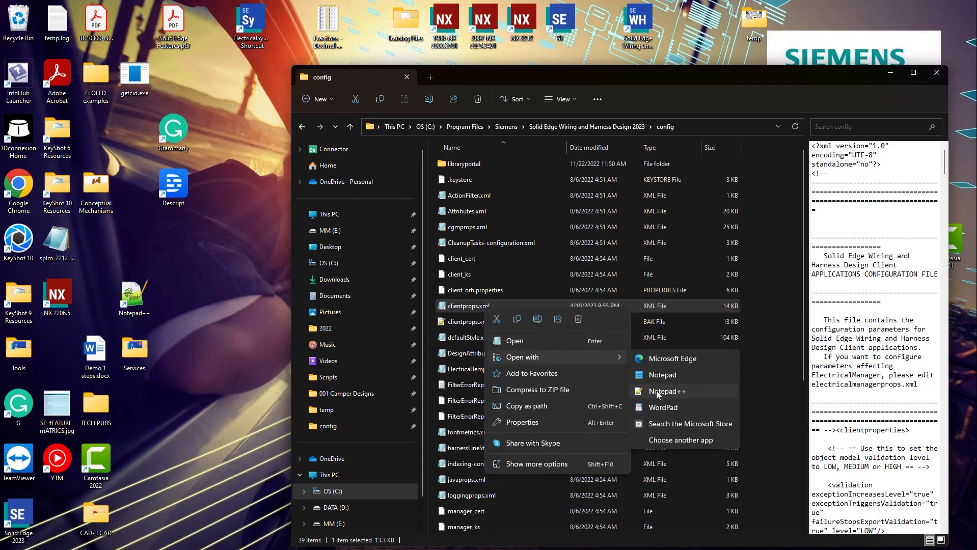
left_click(658, 393)
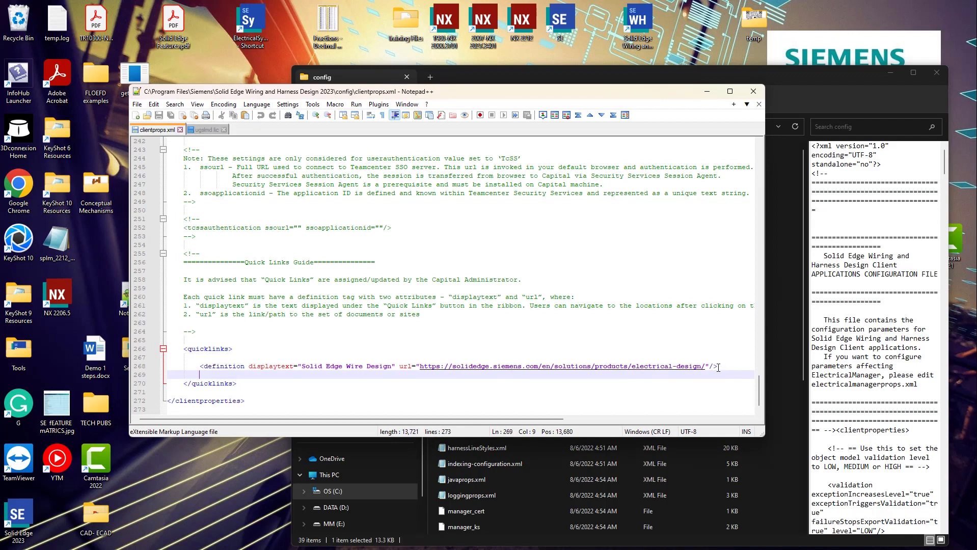
Step: Duplicate the Solid Edge Wire Design definition on a new line directly below it and restore the copy's missing opening "<"
left_click_drag(719, 367, 210, 369)
key("ctrl+c")
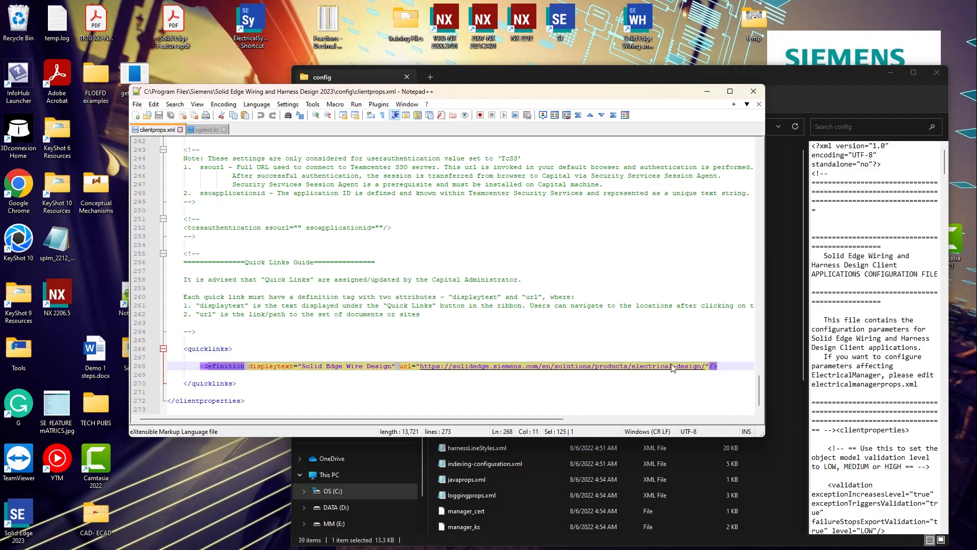
left_click(726, 366)
key("Return")
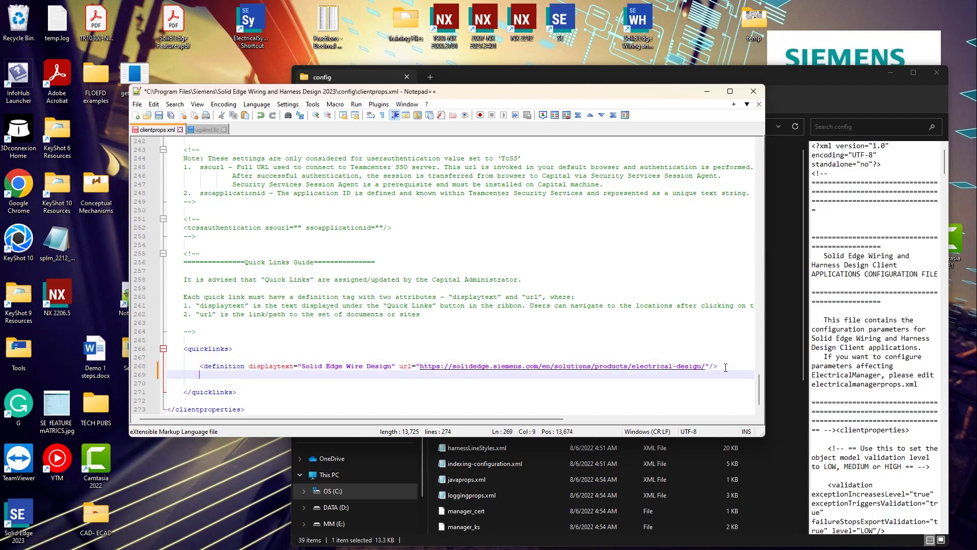
key("ctrl+v")
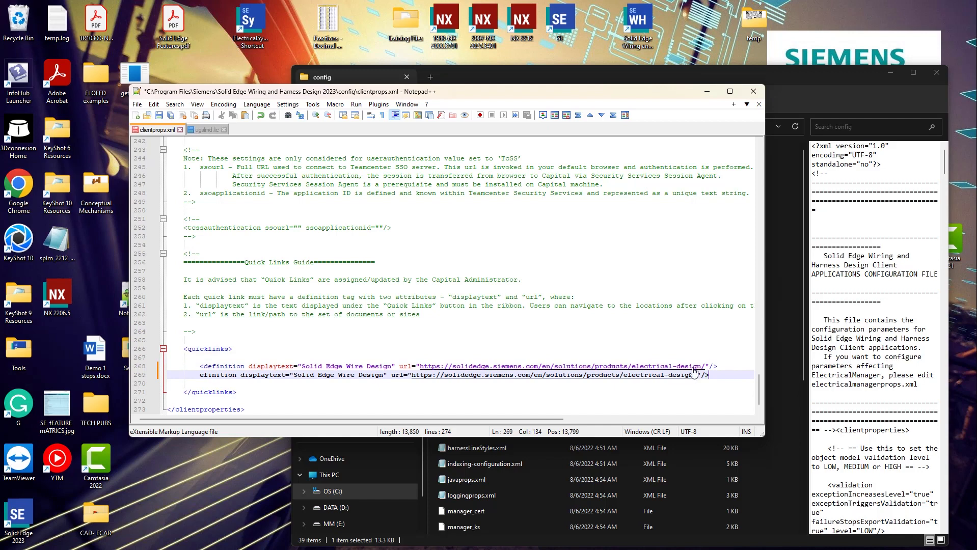
left_click(200, 378)
type("<d")
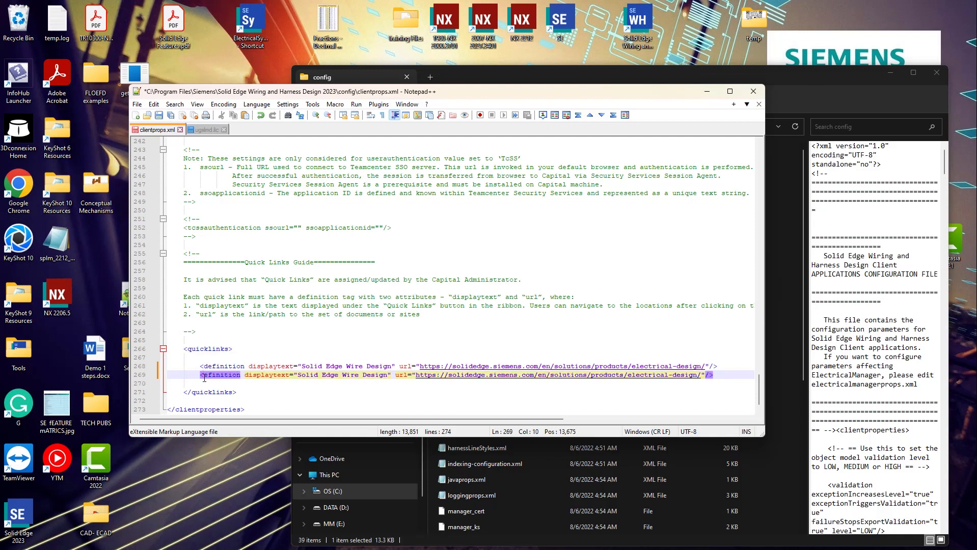
left_click(279, 393)
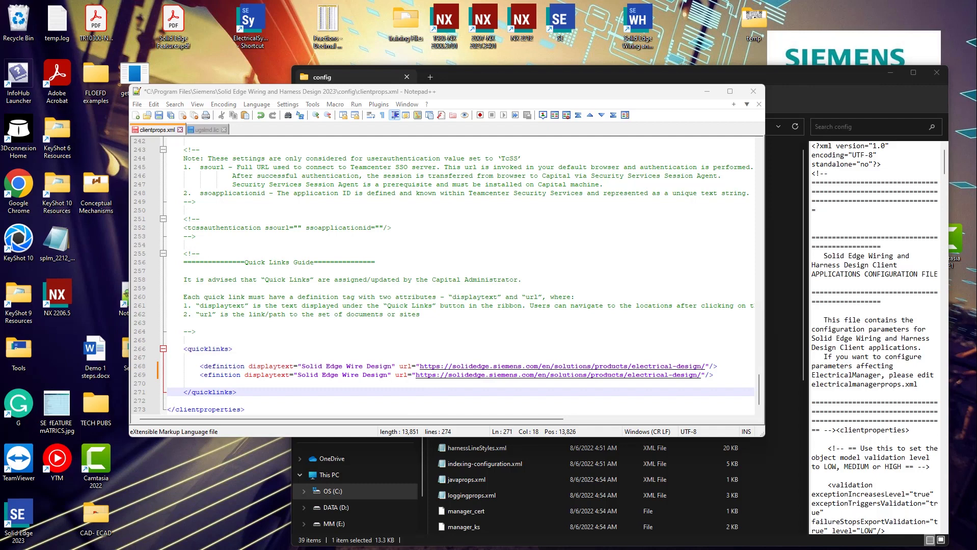
left_click(696, 377)
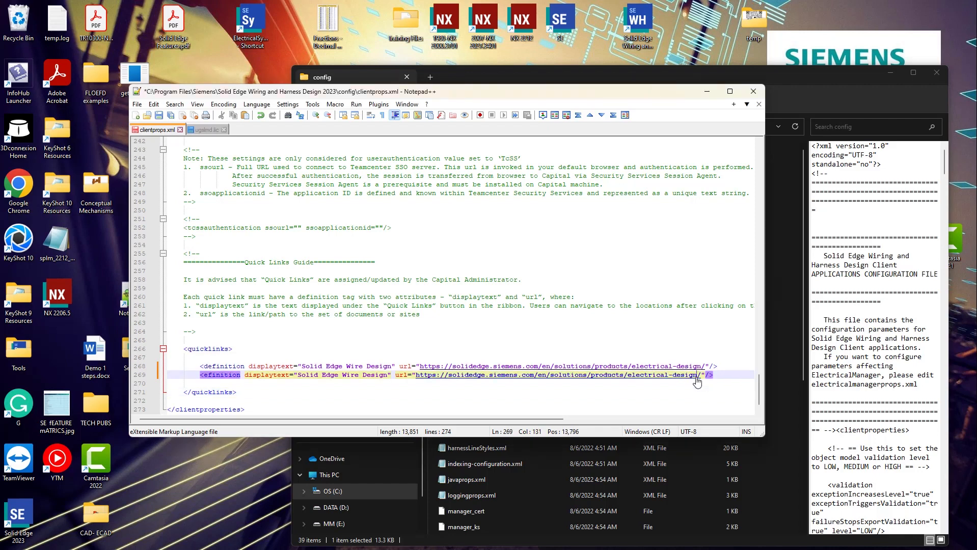
left_click_drag(697, 378, 416, 382)
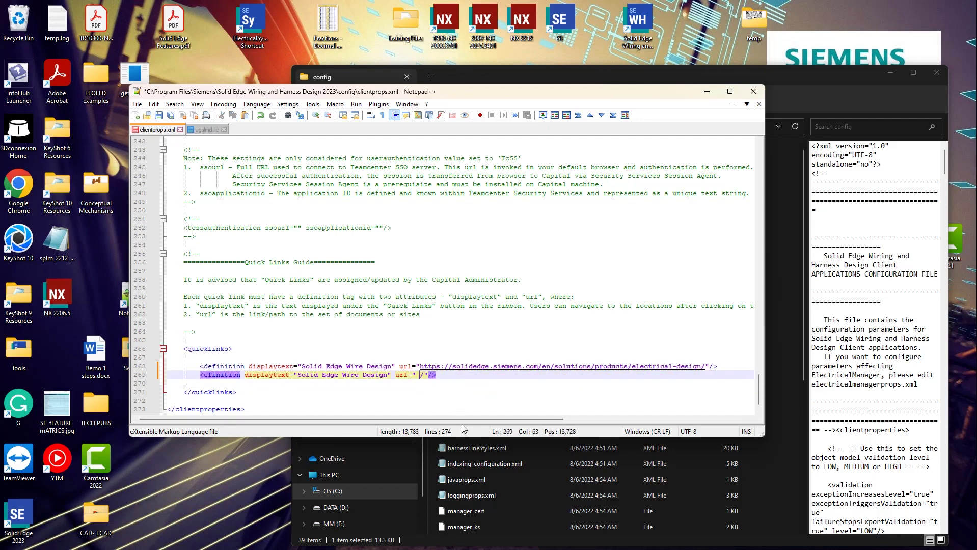
type("https://support.sw.siemens.com/en-US/")
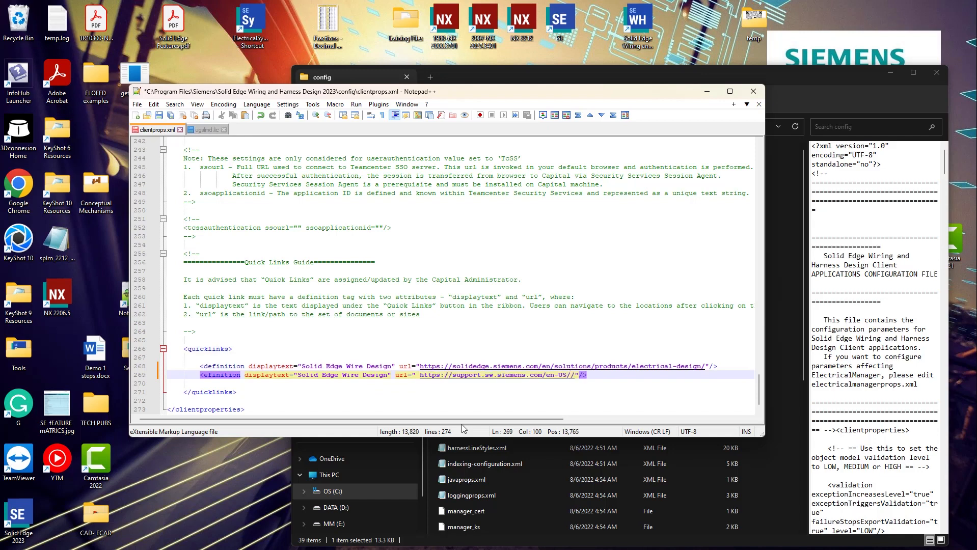
Step: Change the display text of the copied quick link definition to "Support Center"
left_click(389, 377)
key("BackSpace")
key("BackSpace")
key("BackSpace")
key("BackSpace")
key("BackSpace")
key("BackSpace")
key("BackSpace")
key("BackSpace")
key("BackSpace")
key("BackSpace")
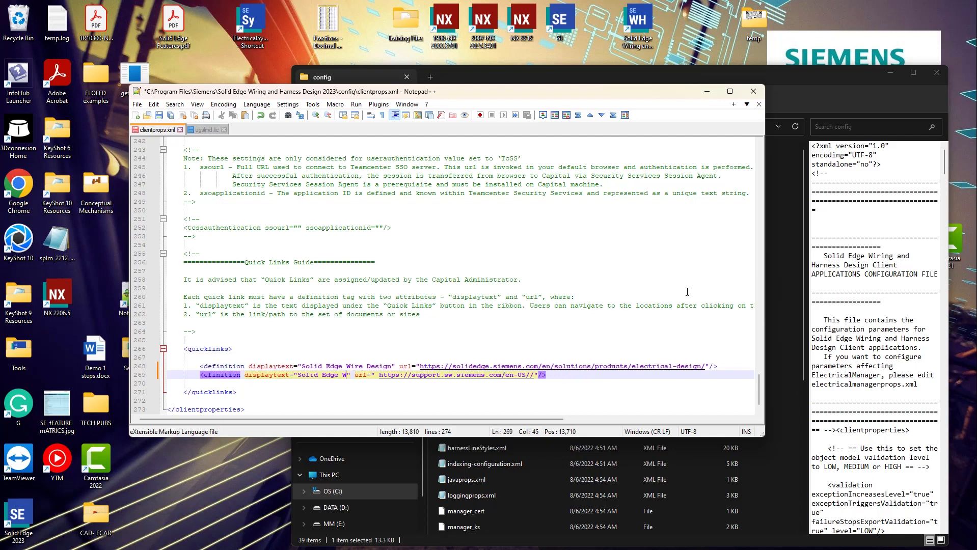
key("BackSpace")
key("BackSpace")
key("BackSpace")
key("BackSpace")
key("BackSpace")
key("BackSpace")
key("BackSpace")
key("BackSpace")
key("BackSpace")
key("BackSpace")
key("BackSpace")
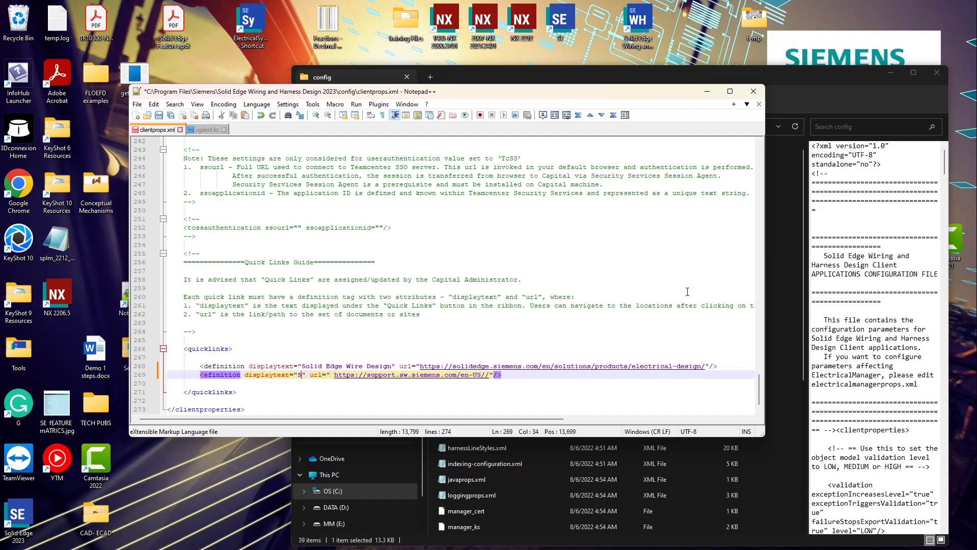
type("UPPORT")
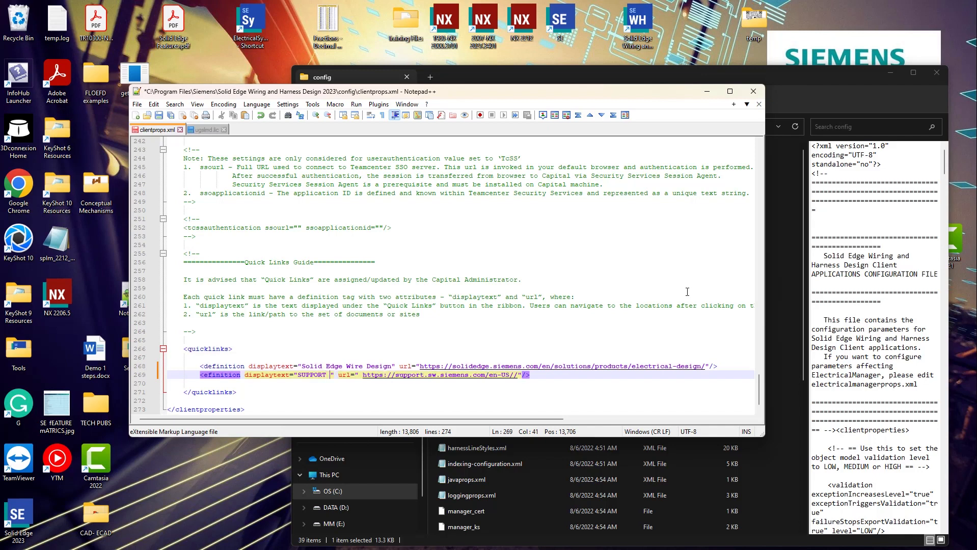
key("BackSpace")
key("BackSpace")
key("BackSpace")
key("BackSpace")
key("BackSpace")
key("BackSpace")
key("BackSpace")
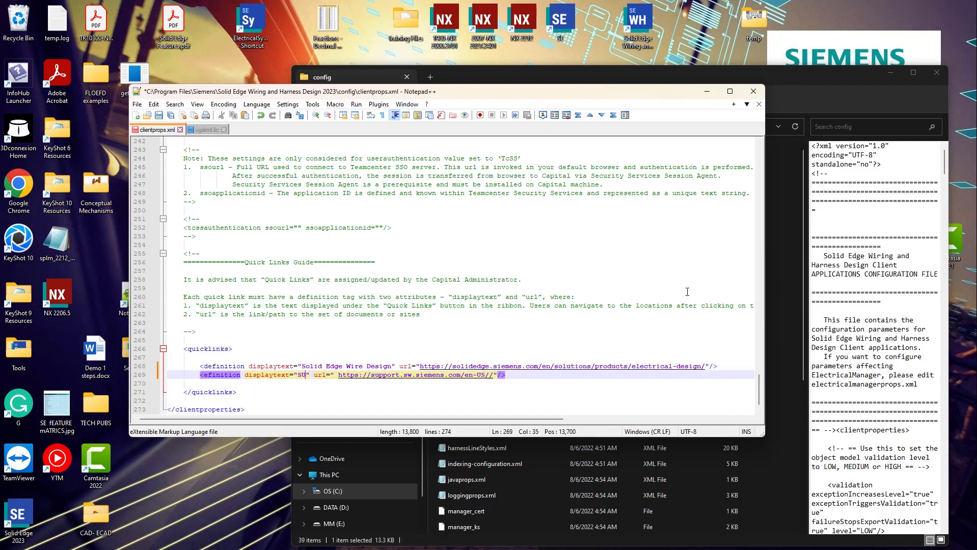
type("upp")
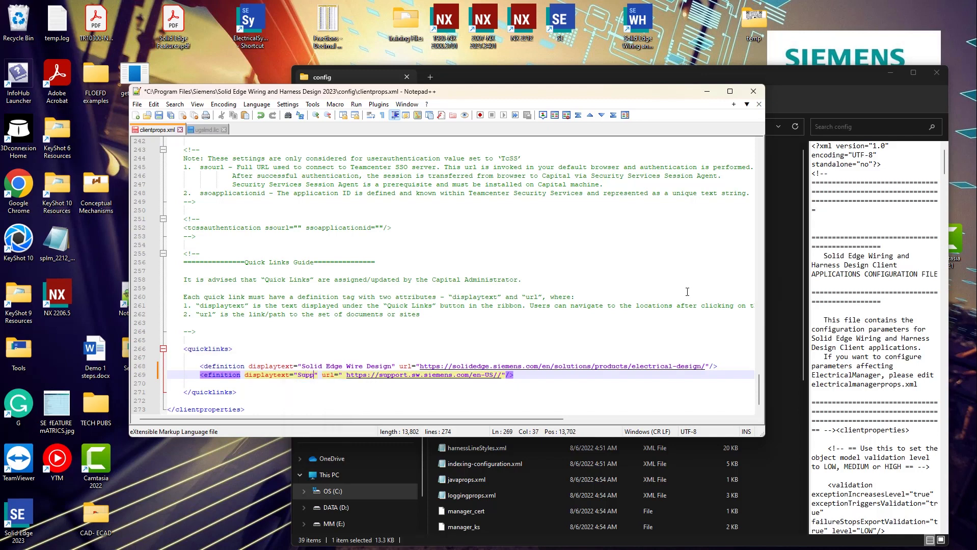
type("ort Cent")
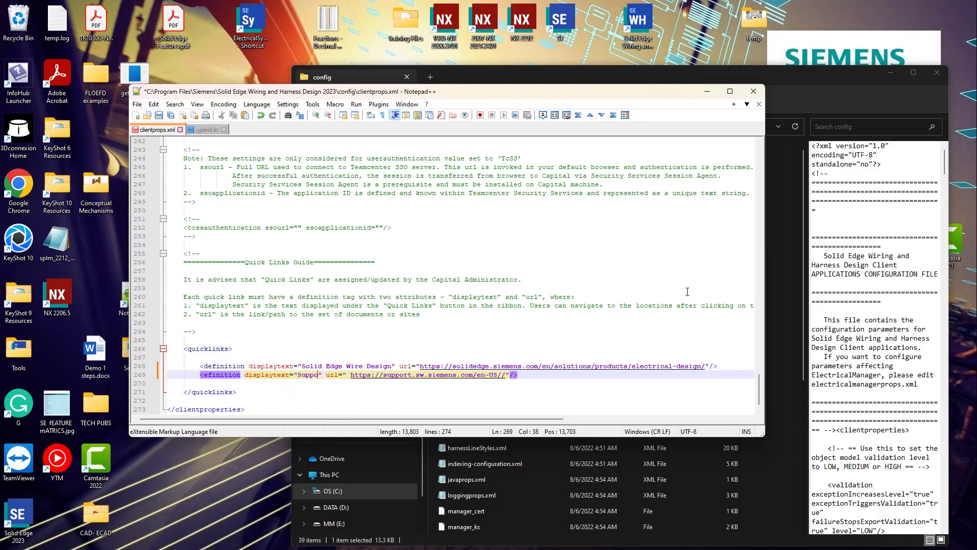
type("er")
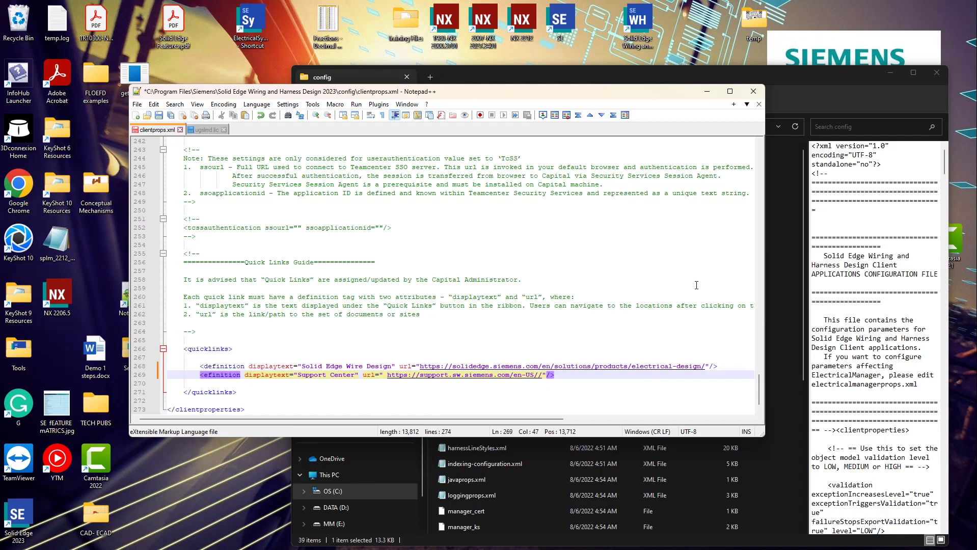
Step: Save the edited clientprops.xml, relaunching Notepad++ in Administrator mode to write the protected file
left_click(582, 378)
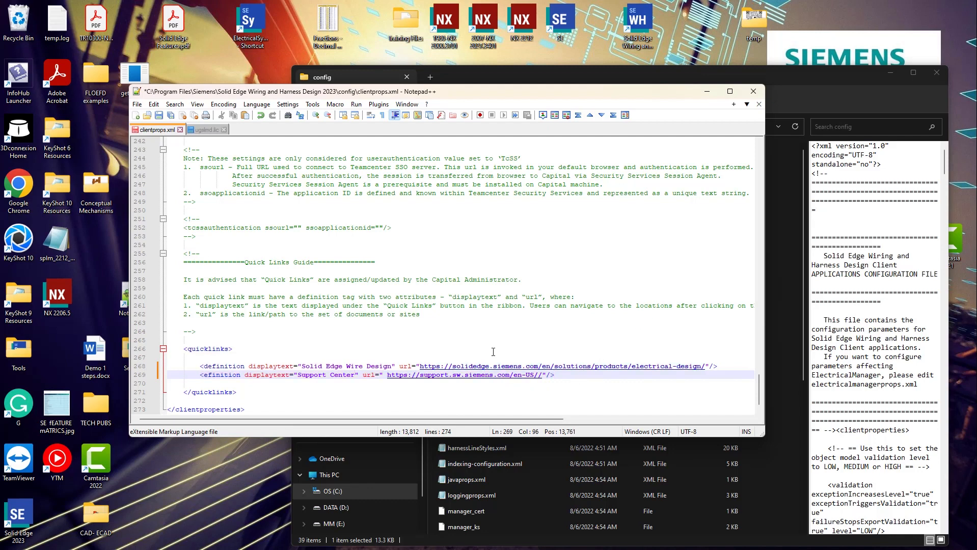
left_click(159, 115)
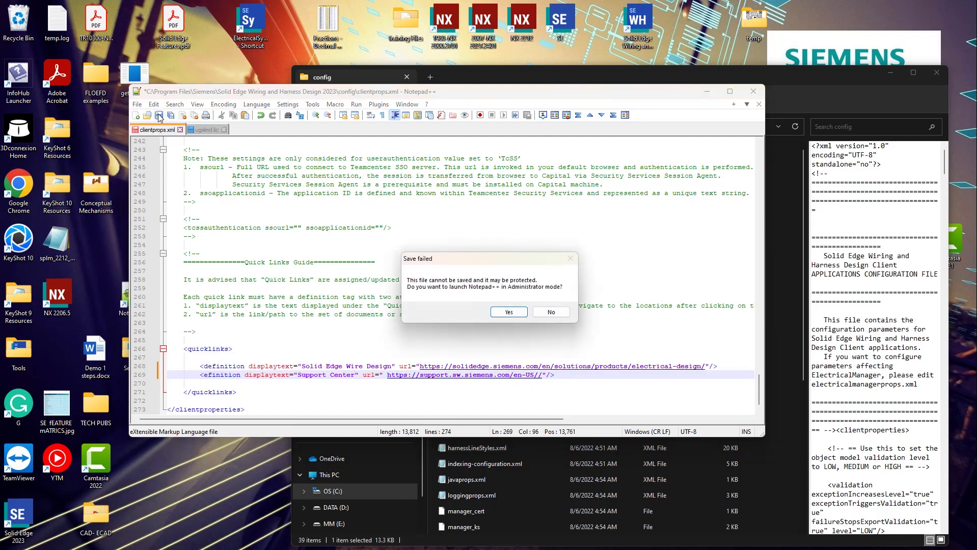
left_click(508, 312)
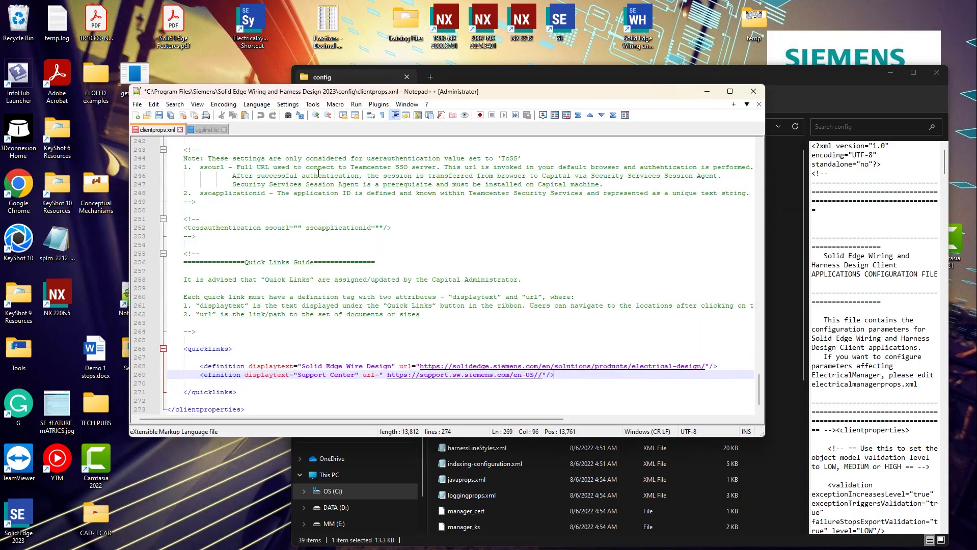
left_click(159, 115)
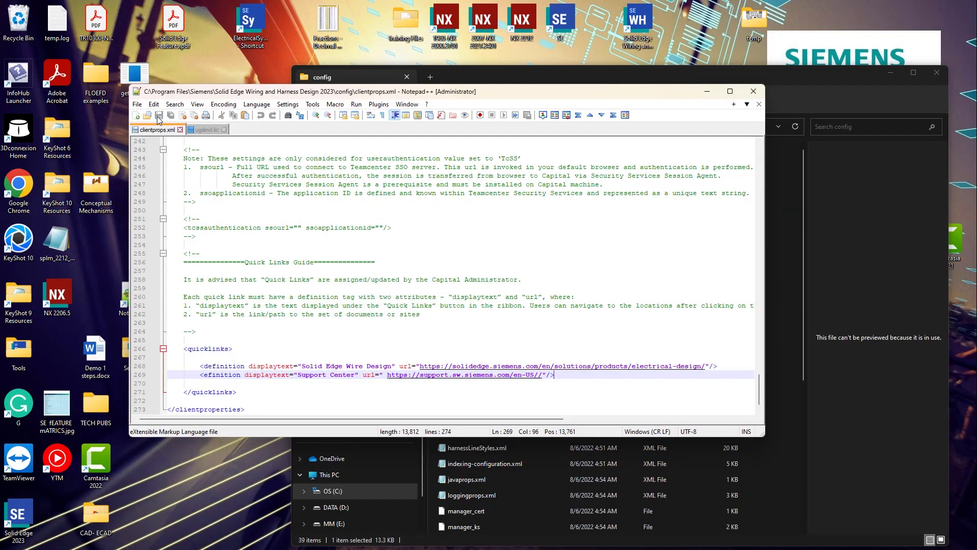
Step: Close Notepad++, restart Solid Edge Wiring and Harness Design, and open the Solid Edge Wire Design quick link
left_click(754, 92)
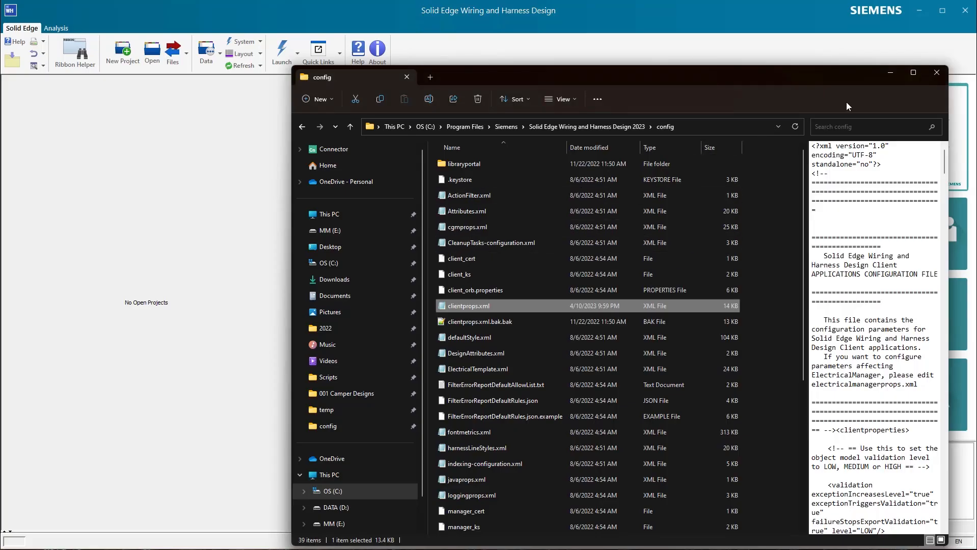
left_click(890, 75)
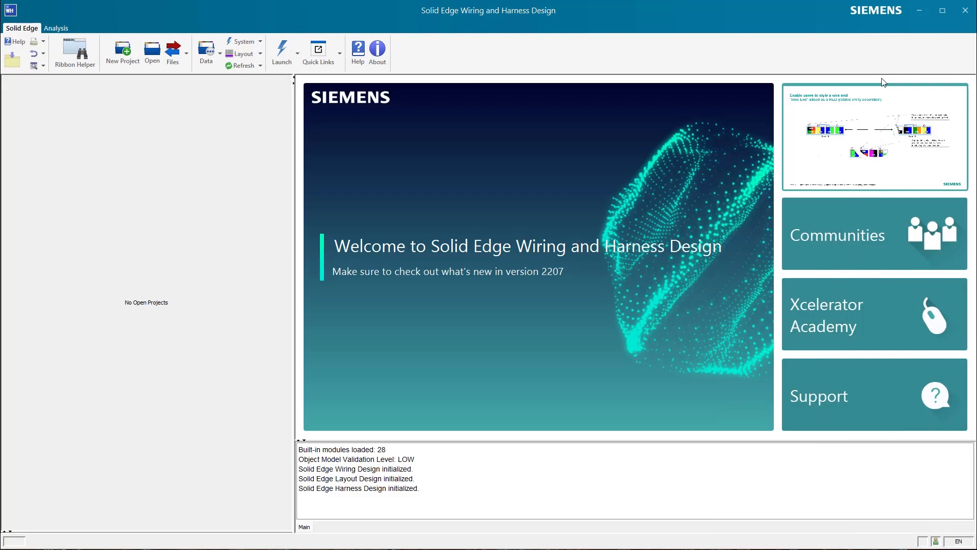
left_click(964, 12)
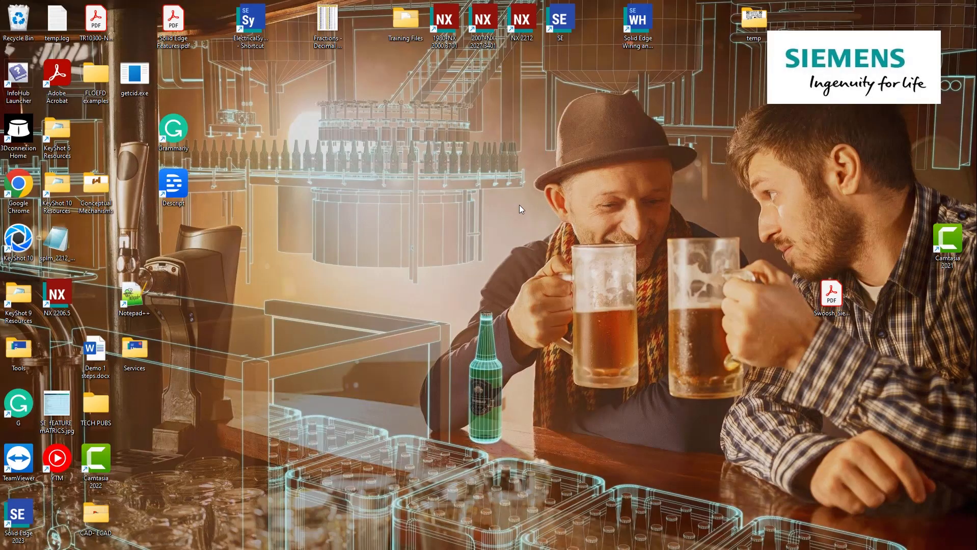
double_click(638, 21)
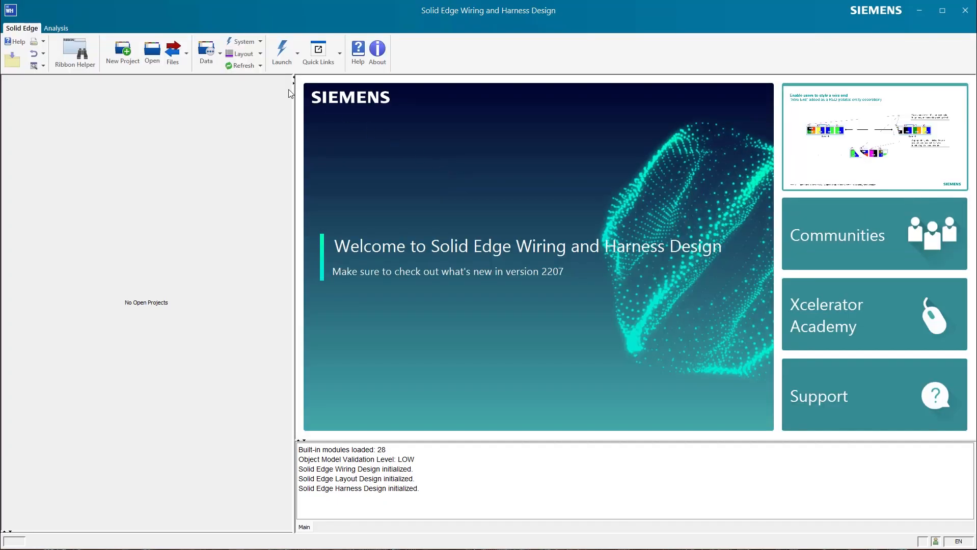
left_click(338, 58)
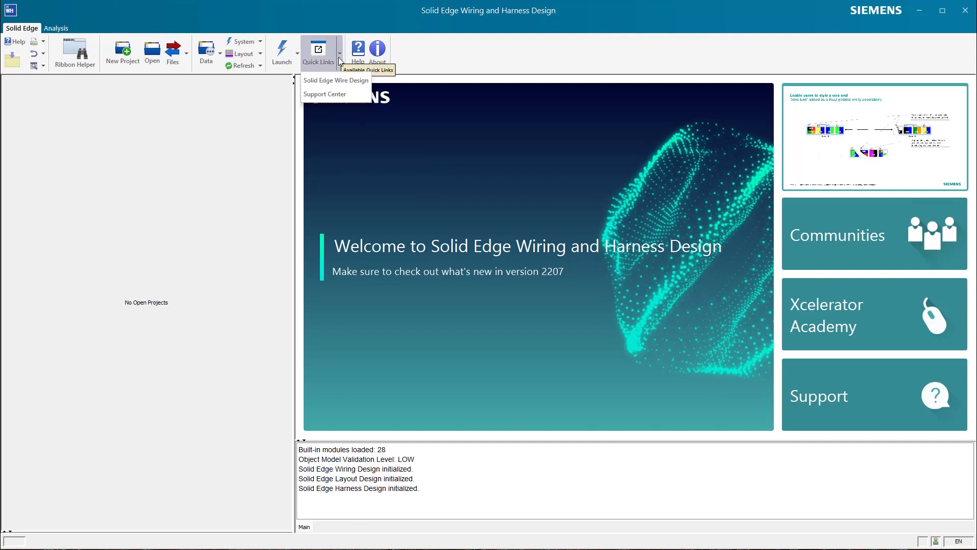
left_click(322, 81)
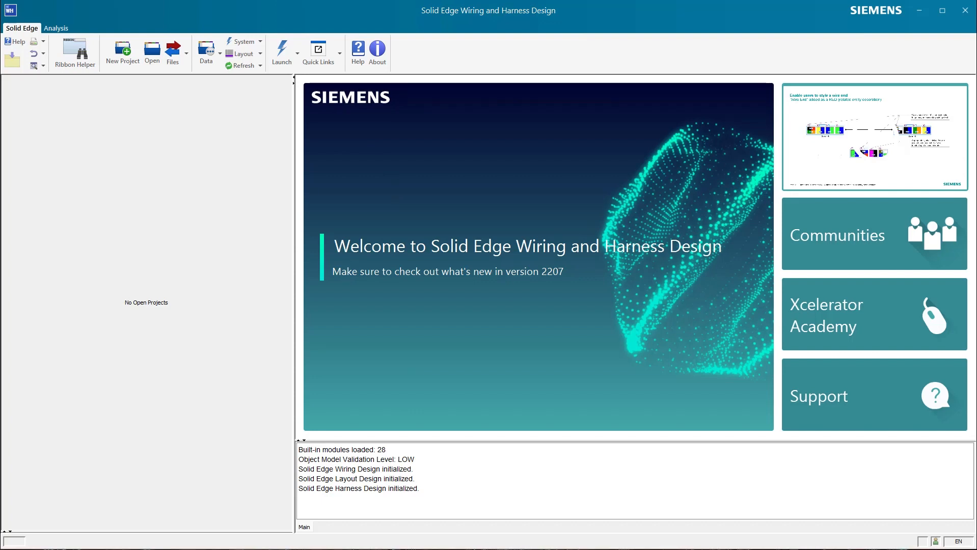
Step: Review the quick link definitions in clientprops.xml with Notepad++, and close both the editor and the config folder window
key("alt+Tab")
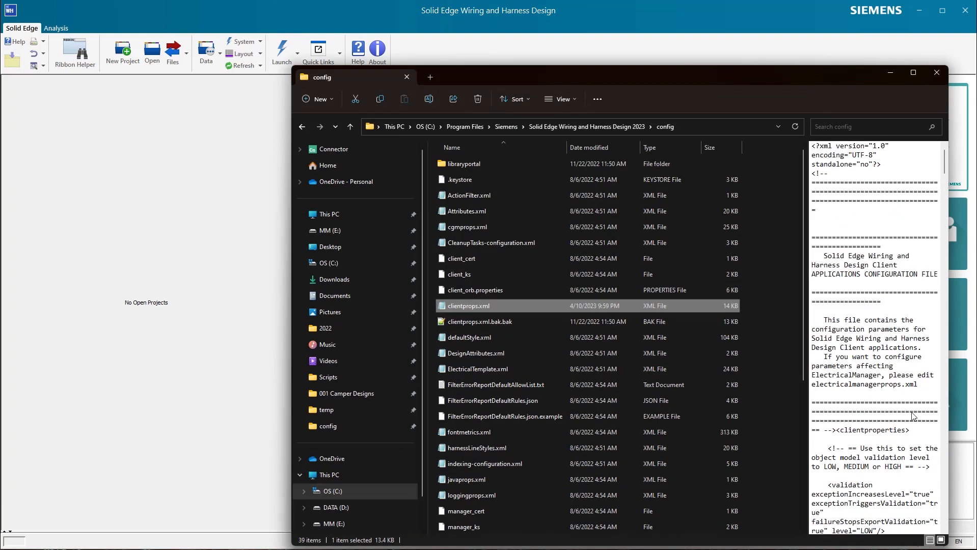
right_click(475, 306)
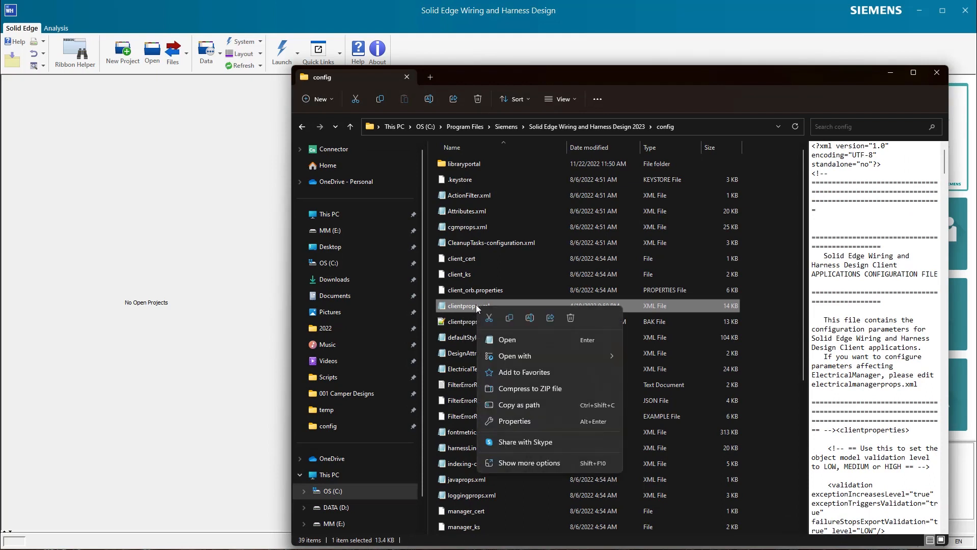
mouse_move(556, 357)
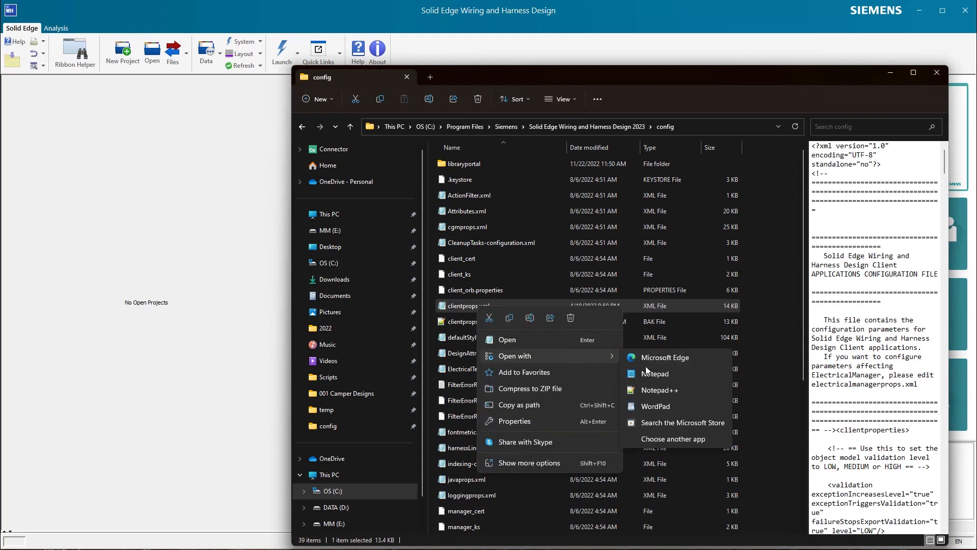
left_click(656, 390)
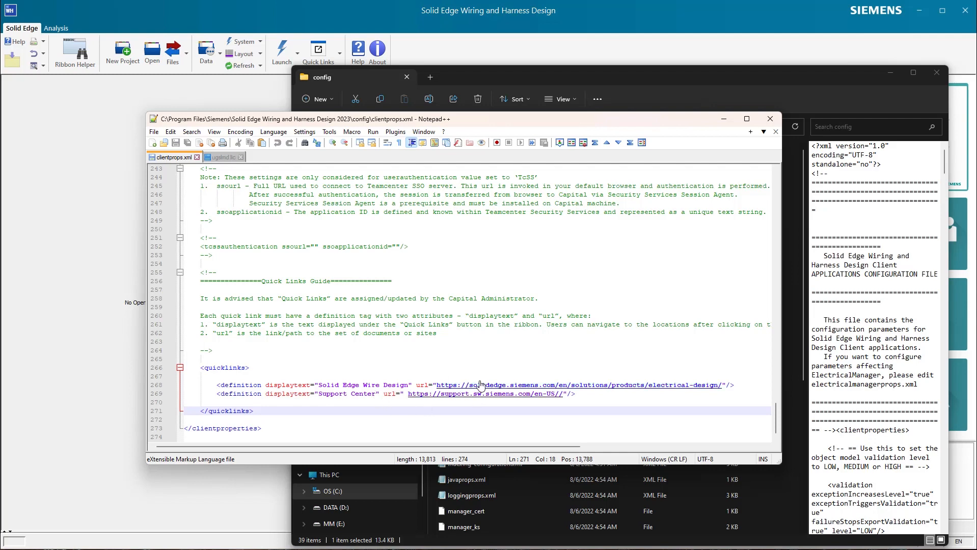
left_click(770, 119)
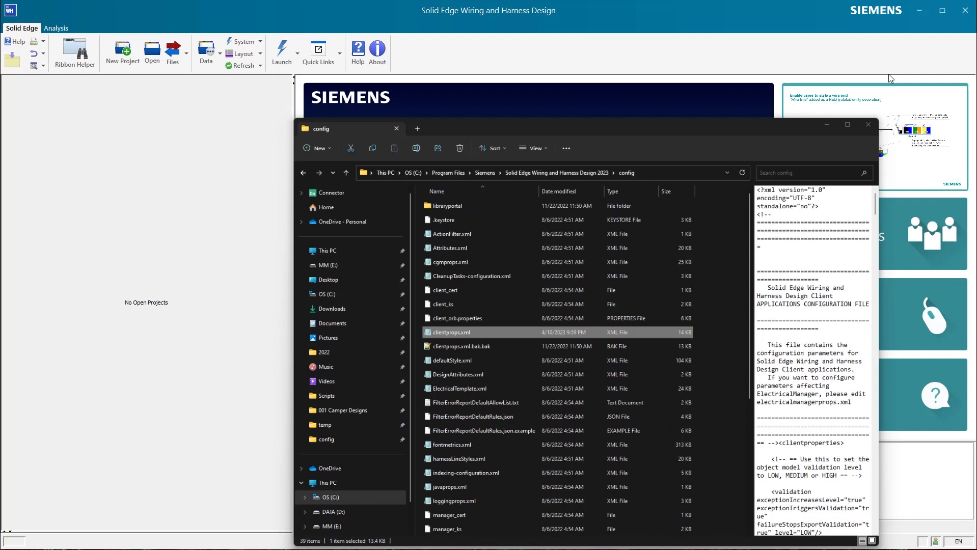
left_click(890, 74)
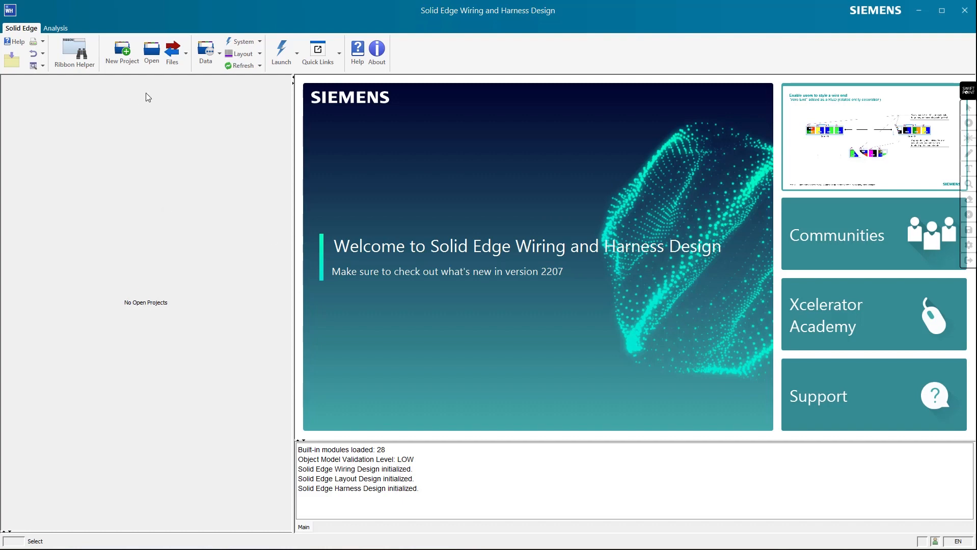
Step: Open the Quick Start Transportation project and display Diagram1 of the DOOR-DR:QSI-DOOR-DR-01 harness design
left_click(153, 62)
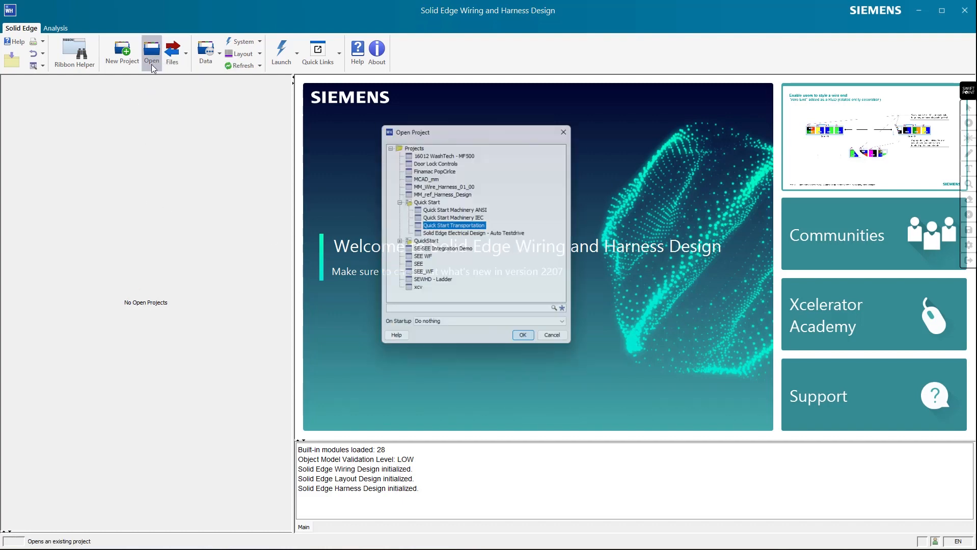
left_click(526, 341)
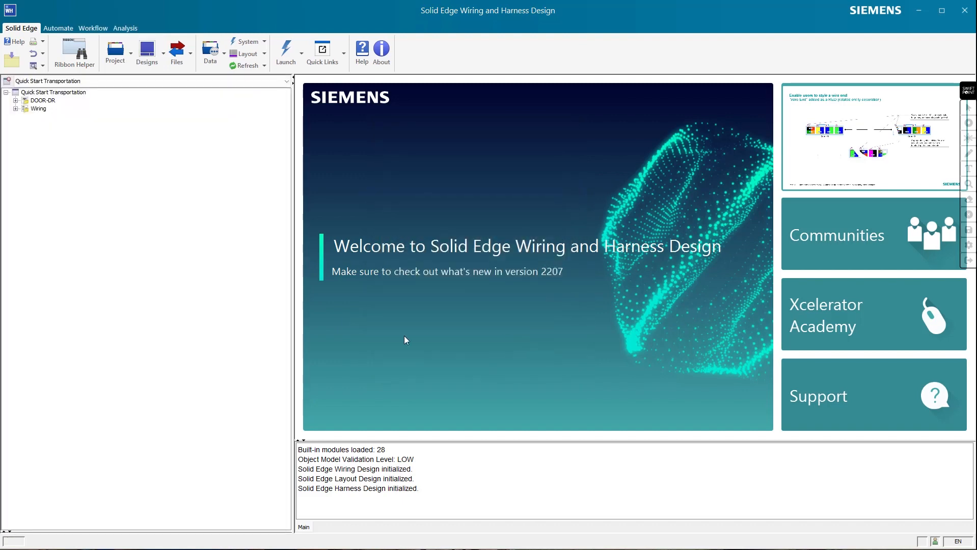
left_click(16, 101)
left_click(24, 109)
double_click(62, 117)
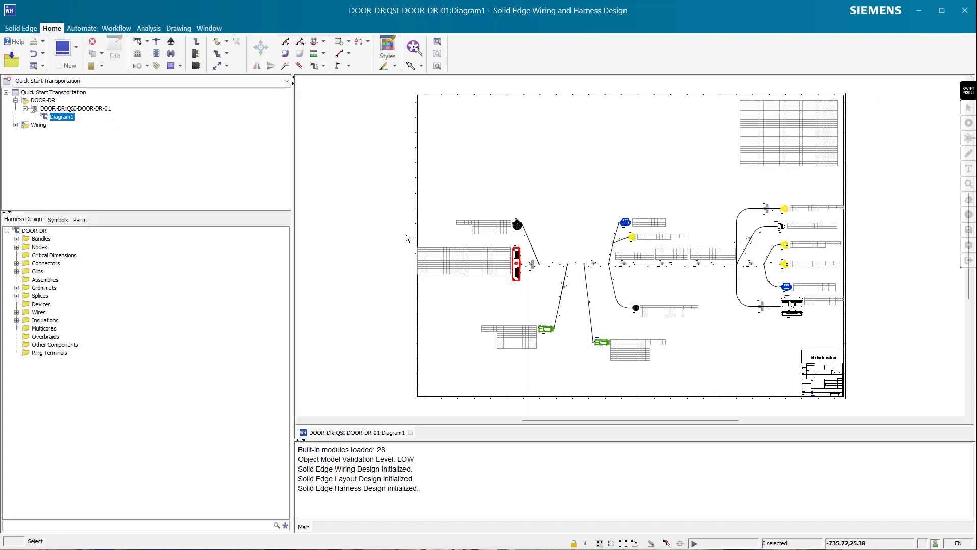
Step: Place a spot tape on the bundle between node C and WINDOW CONTROLS, 32 from node C
left_click(17, 321)
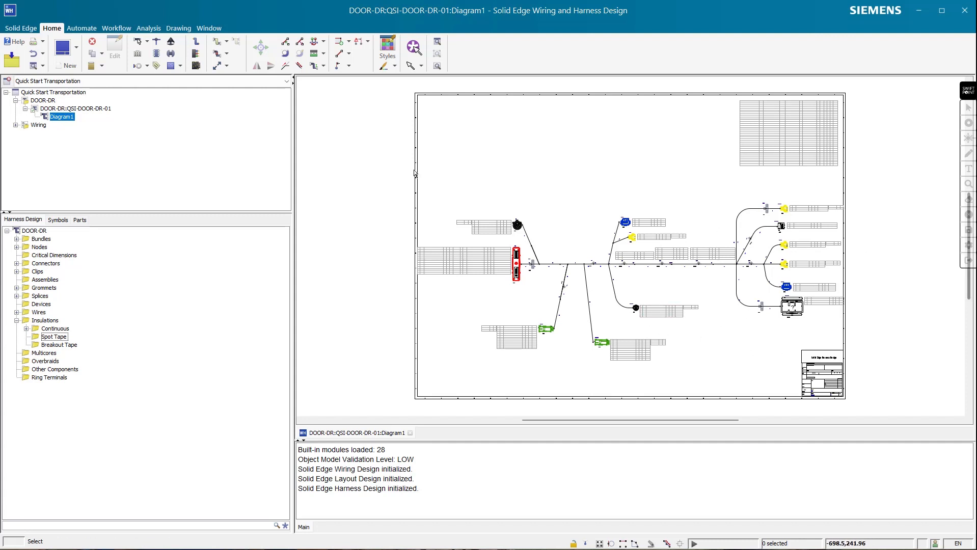
left_click(227, 54)
left_click(233, 69)
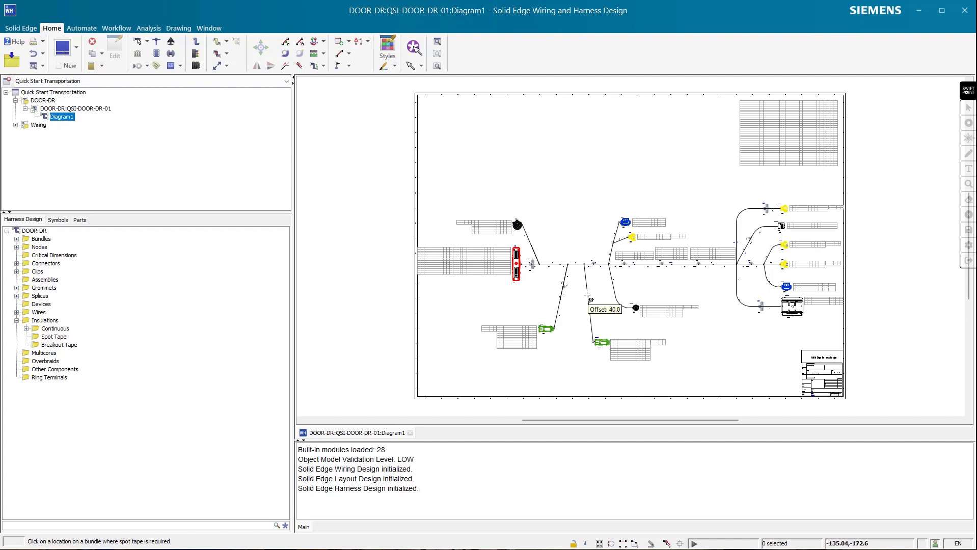
scroll(617, 295, "up", 6)
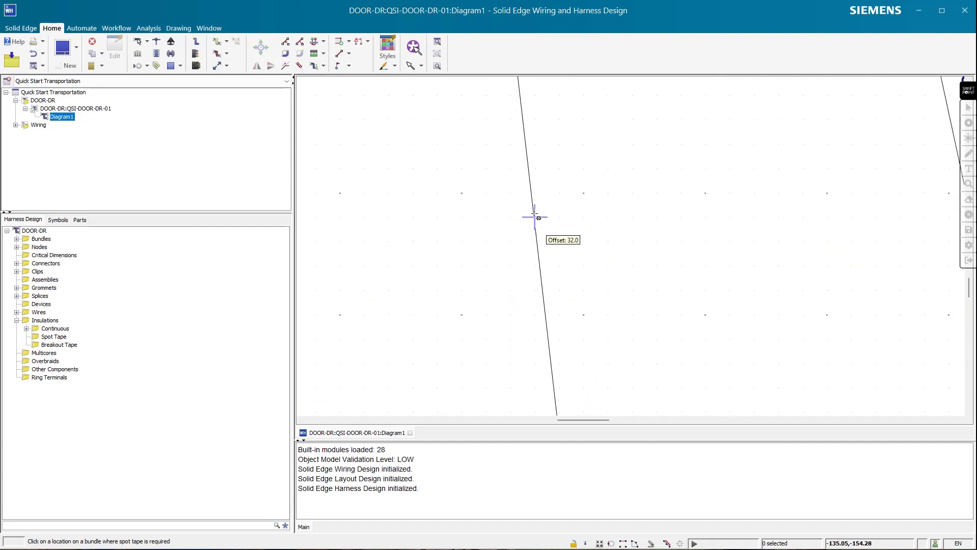
left_click(535, 218)
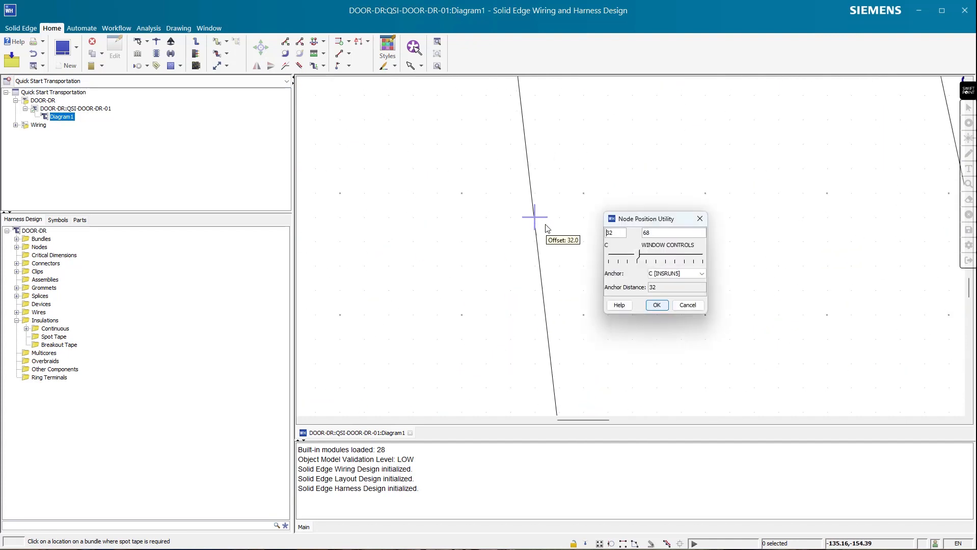
left_click(657, 302)
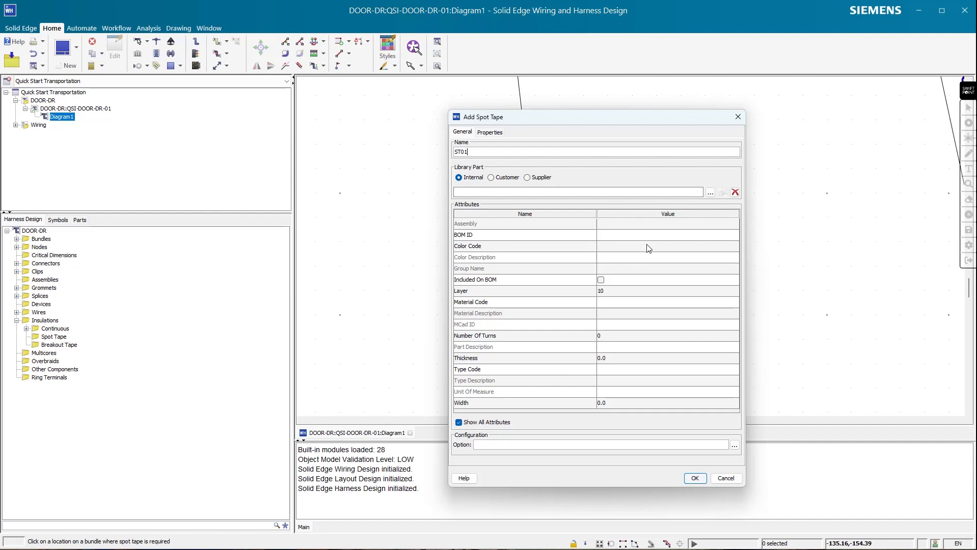
Step: Assign the internal library part "Tape - Easy tear 1" to the new spot tape
left_click(710, 192)
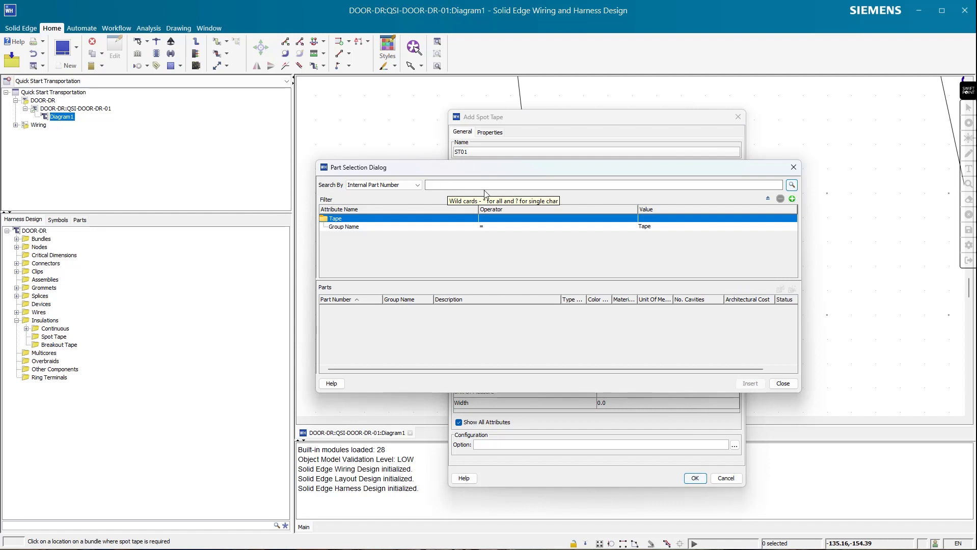
type("ta")
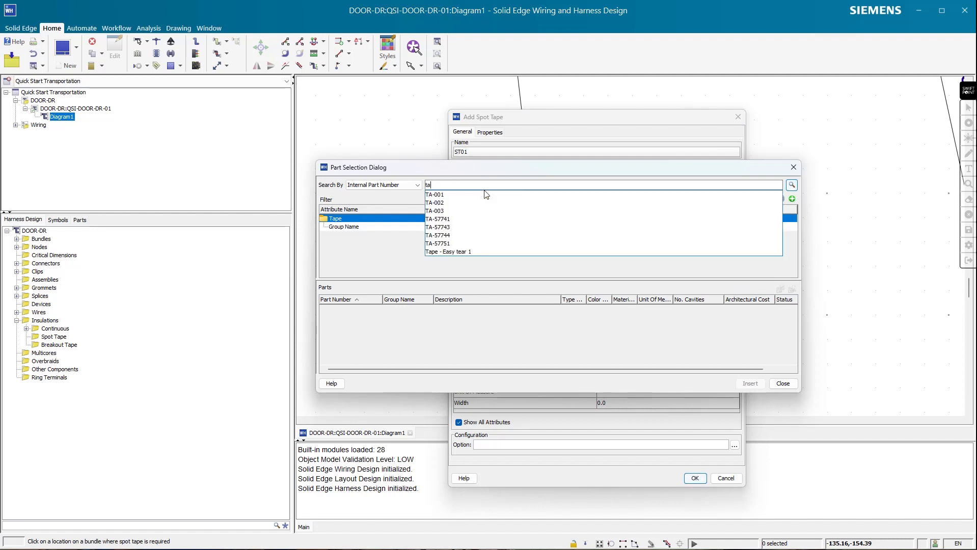
type("p")
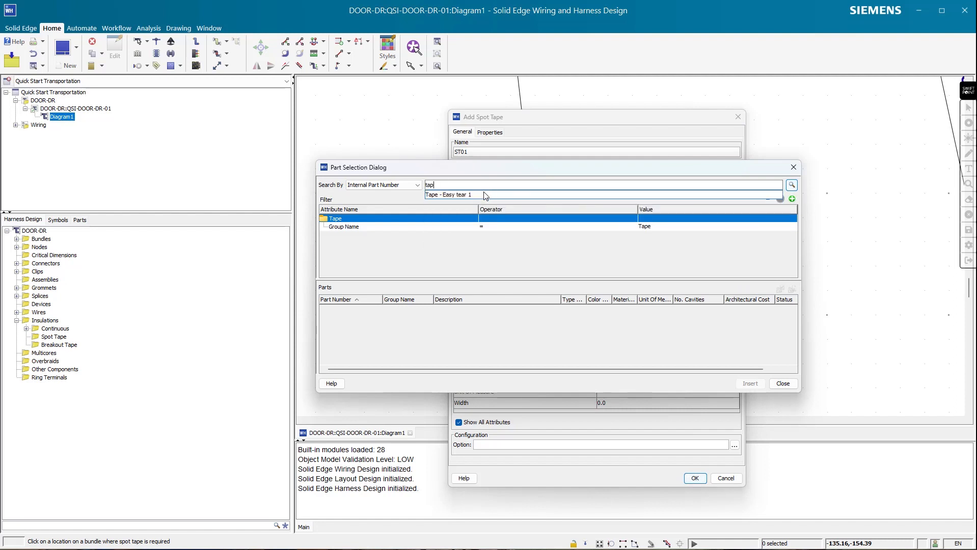
left_click(467, 194)
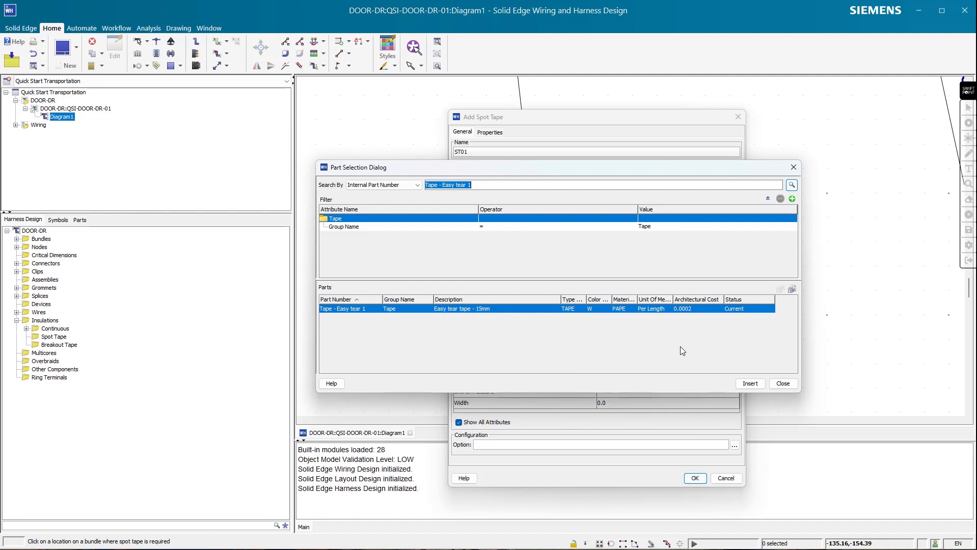
left_click(750, 384)
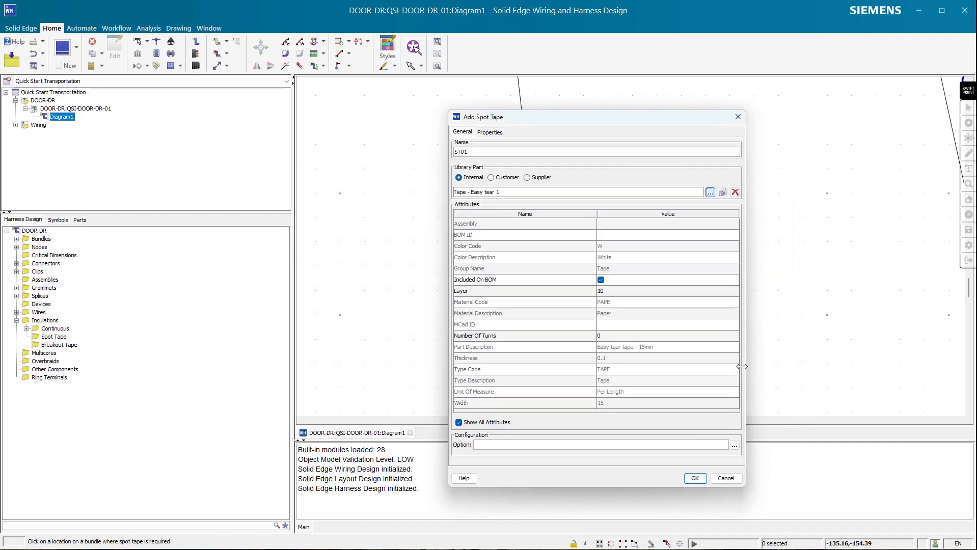
Step: Set the spot tape's number of turns to 3, add it to the harness, and expand the Spot Tape folder in the design tree
left_click(619, 337)
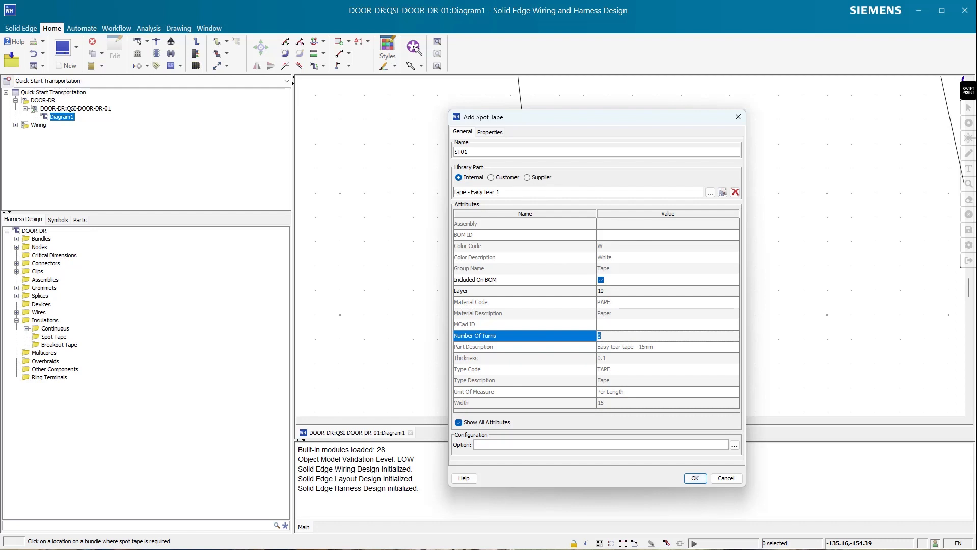
left_click(623, 340)
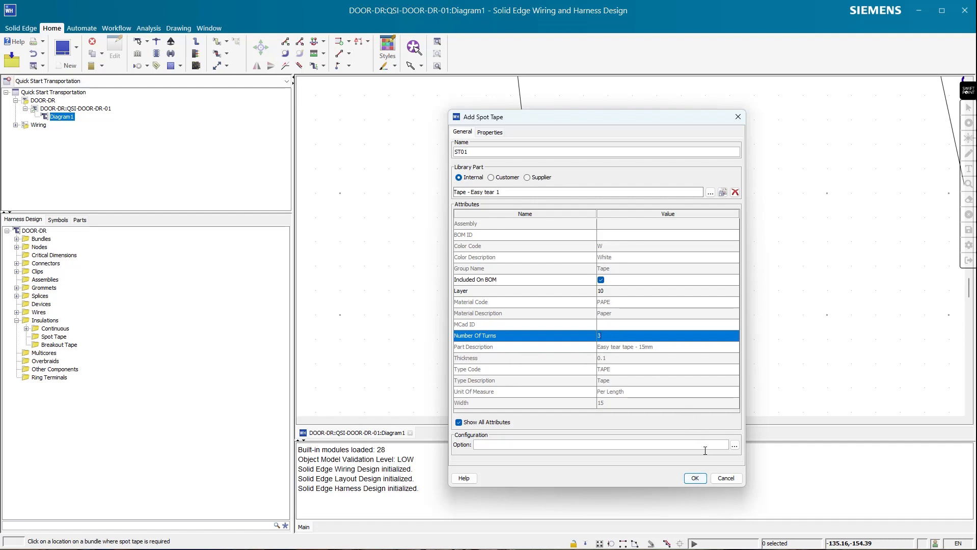
left_click(695, 478)
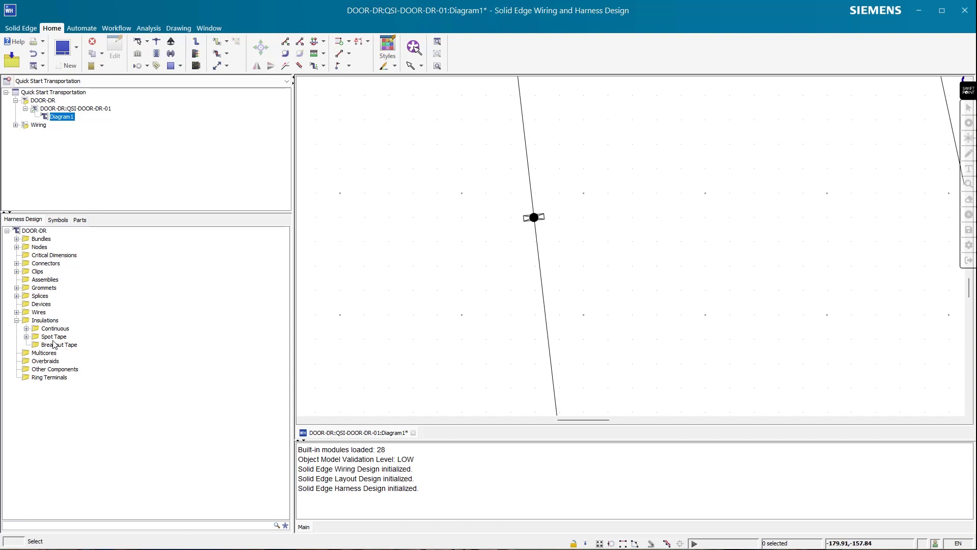
left_click(27, 337)
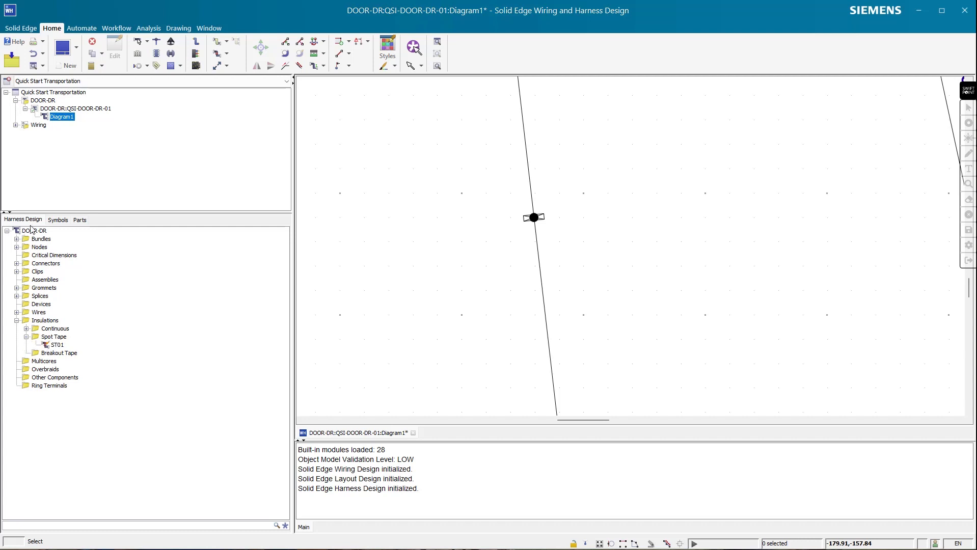
left_click(51, 347)
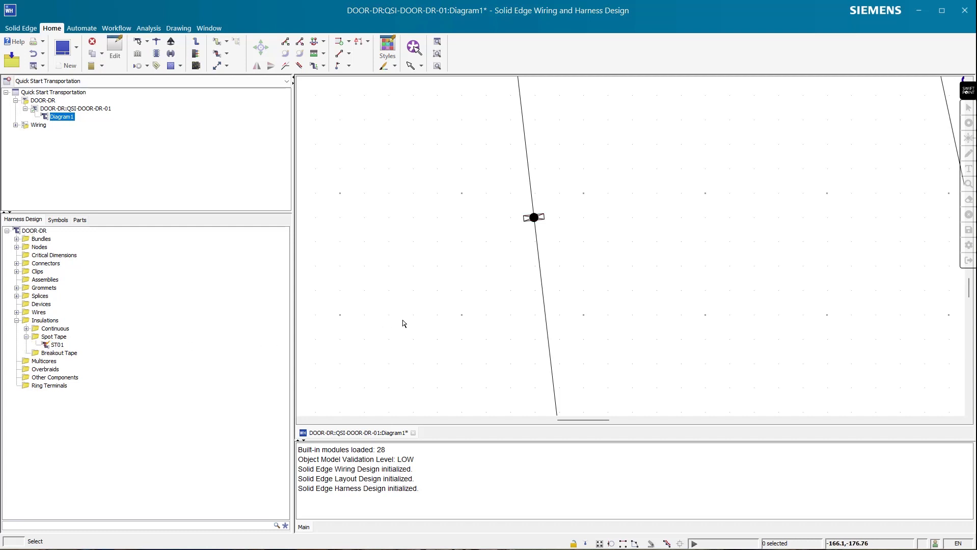
Step: Examine the move commands offered for clip CLIP104 and grommet GROM100 on the main bundle
scroll(402, 325, "down", 5)
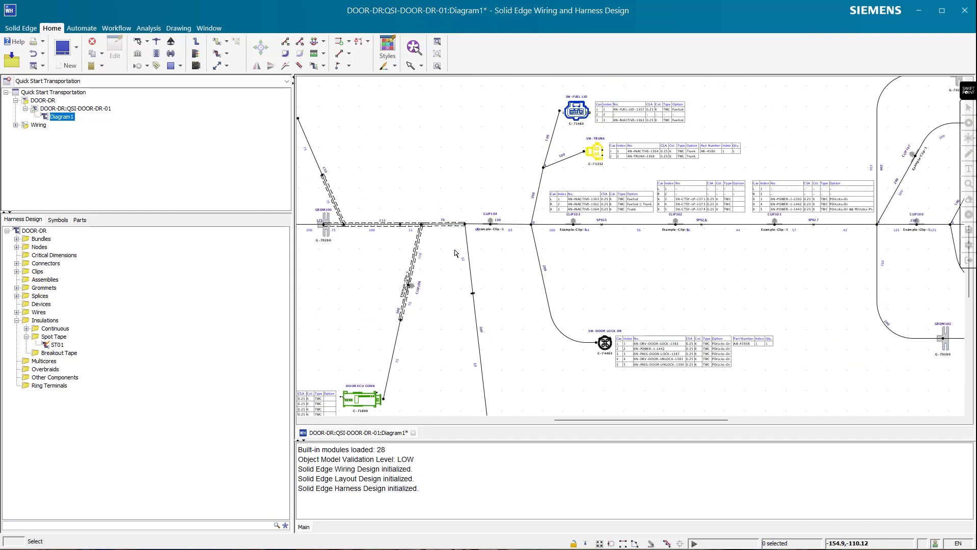
scroll(330, 246, "up", 3)
scroll(316, 232, "down", 3)
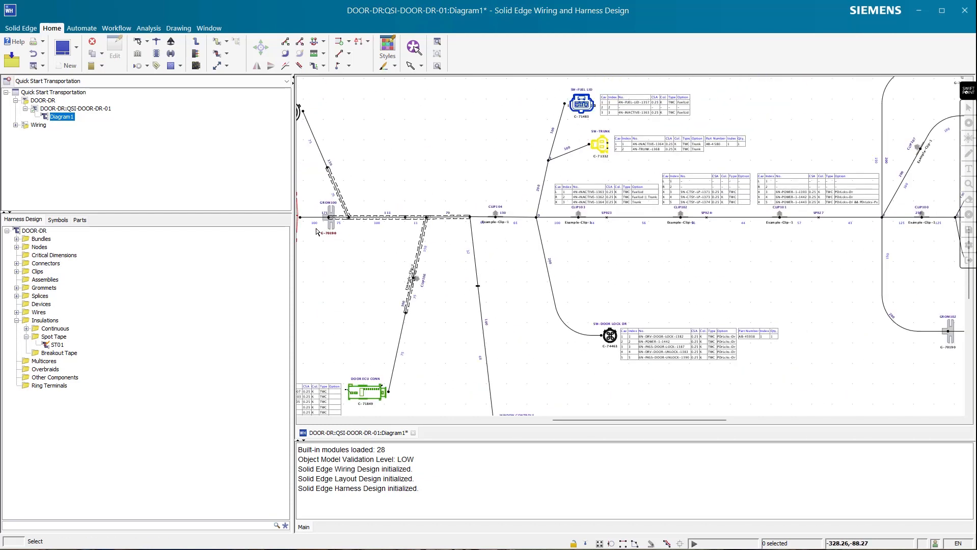
scroll(317, 232, "up", 3)
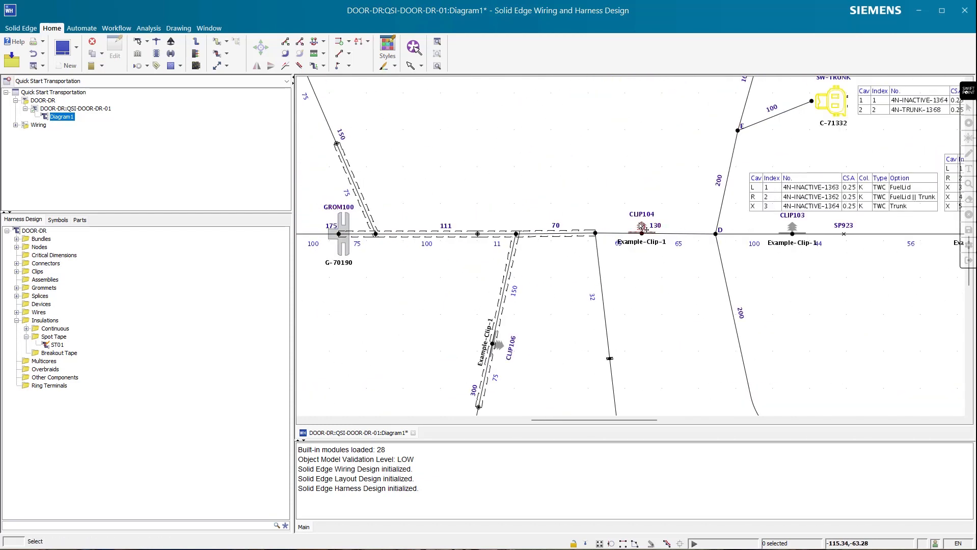
right_click(642, 226)
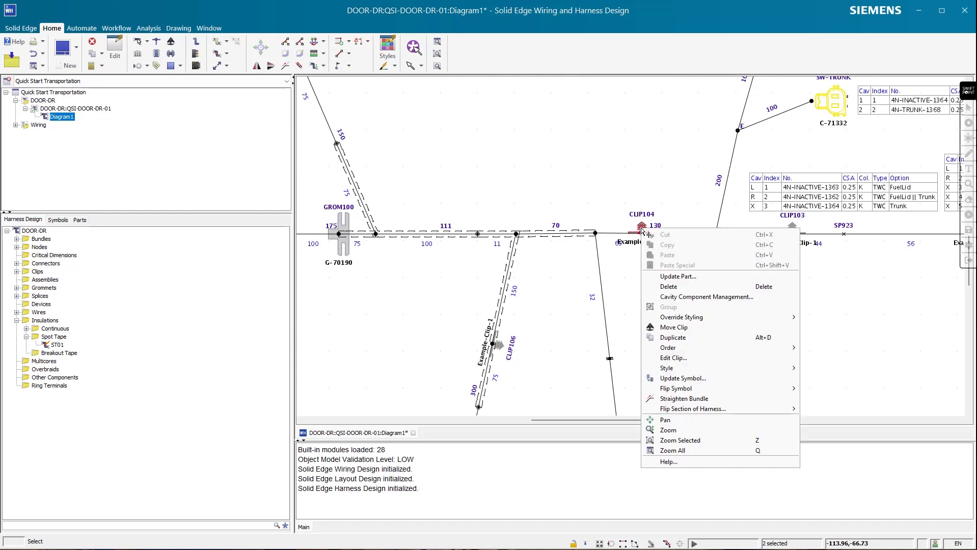
left_click(676, 327)
right_click(349, 227)
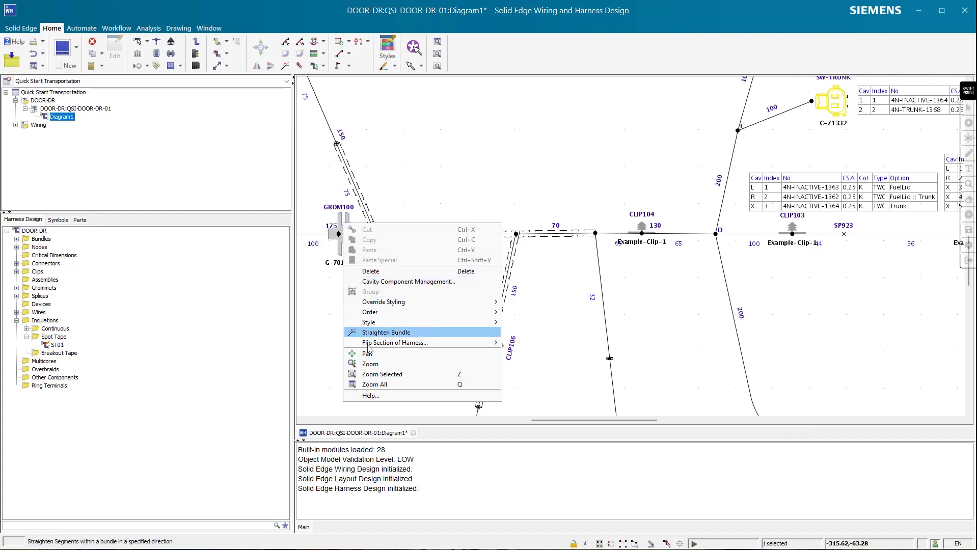
left_click(385, 332)
right_click(352, 226)
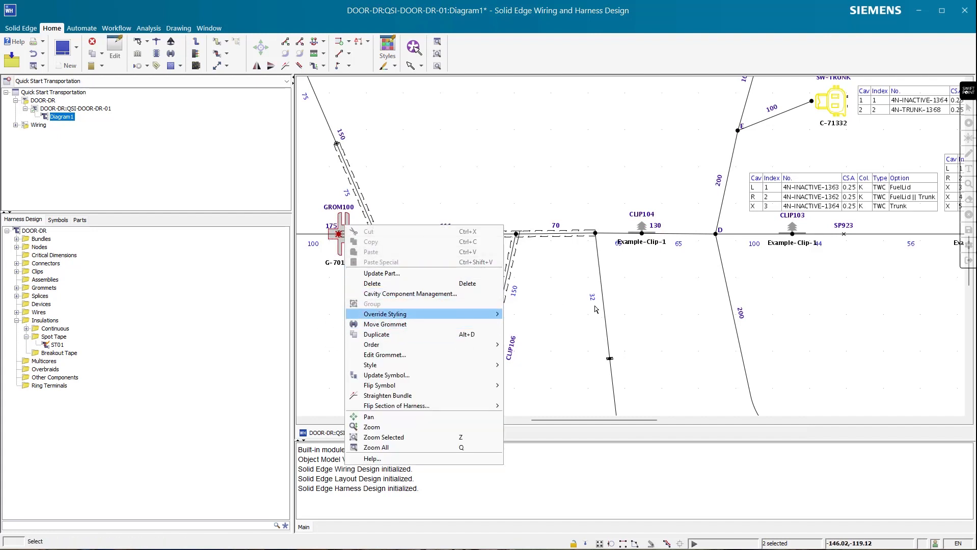
left_click(562, 299)
Step: Move spot tape ST01 onto the bundle between node D and SW-DOOR LOCK DR, 43 from node D
scroll(691, 351, "down", 5)
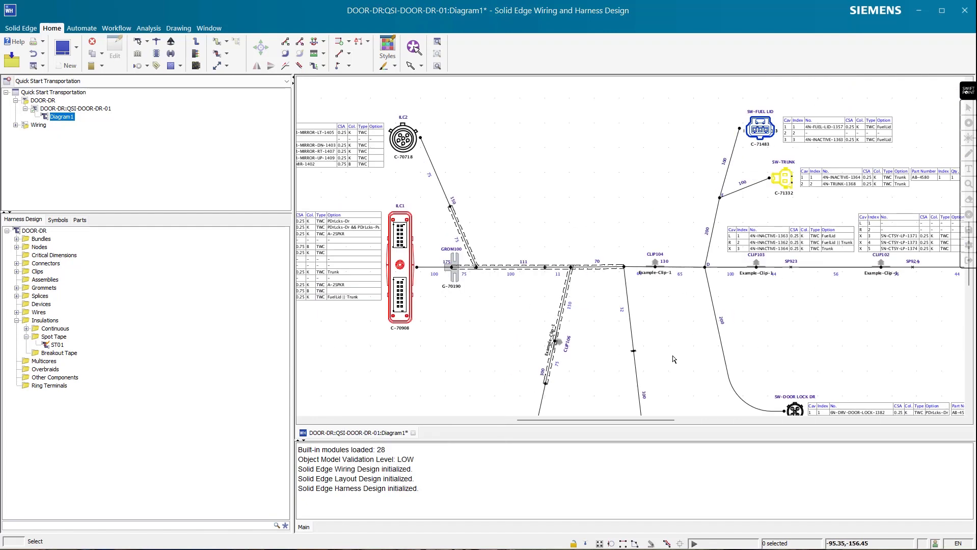
scroll(686, 368, "up", 5)
scroll(686, 368, "up", 2)
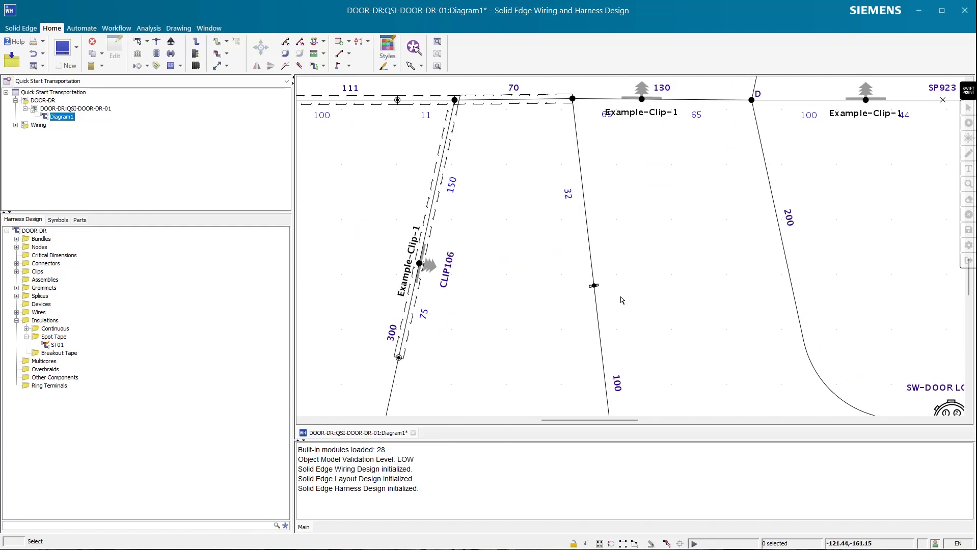
right_click(594, 287)
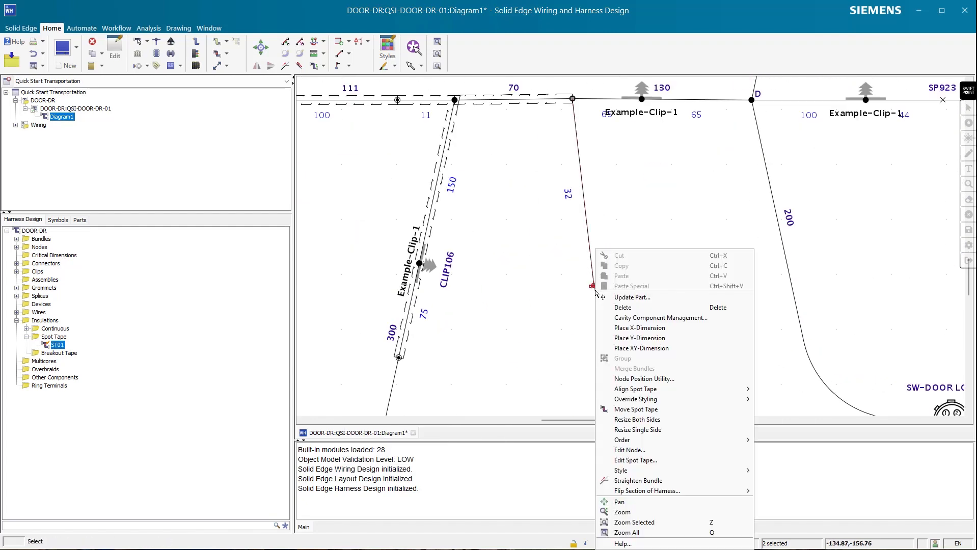
mouse_move(657, 391)
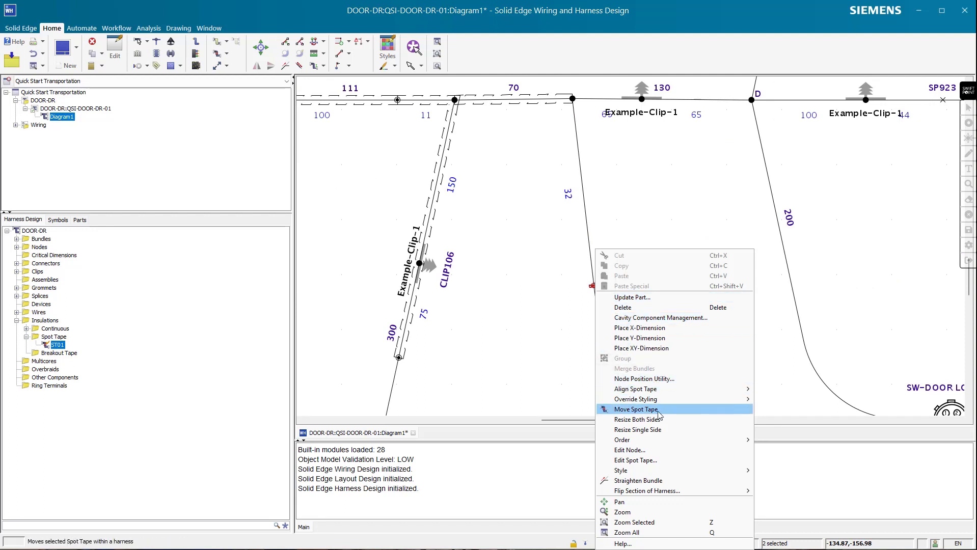
left_click(636, 410)
scroll(706, 330, "down", 1)
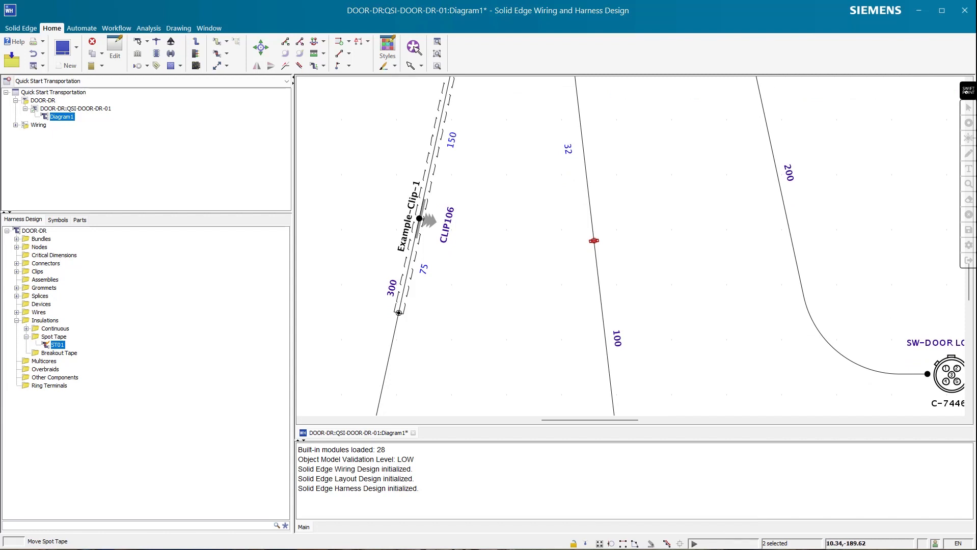
left_click(771, 143)
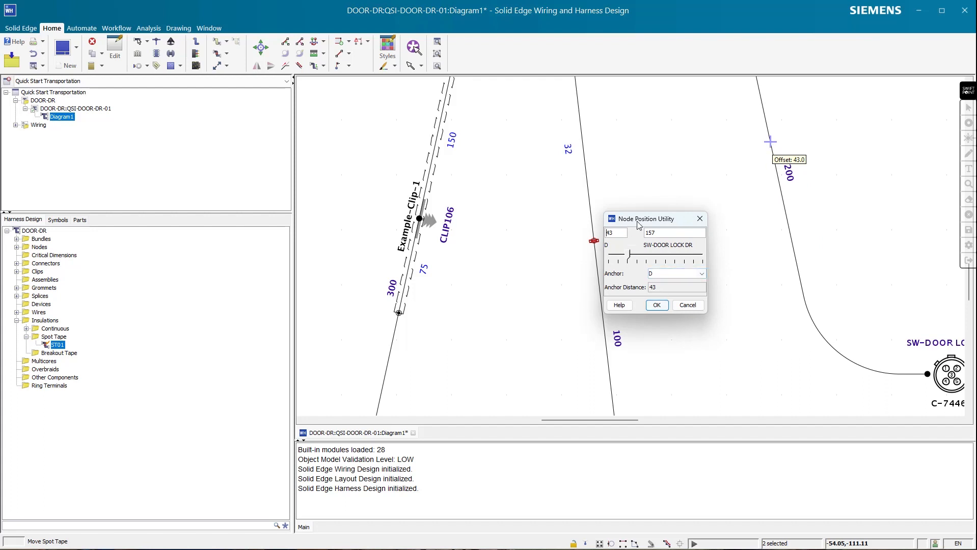
left_click(657, 305)
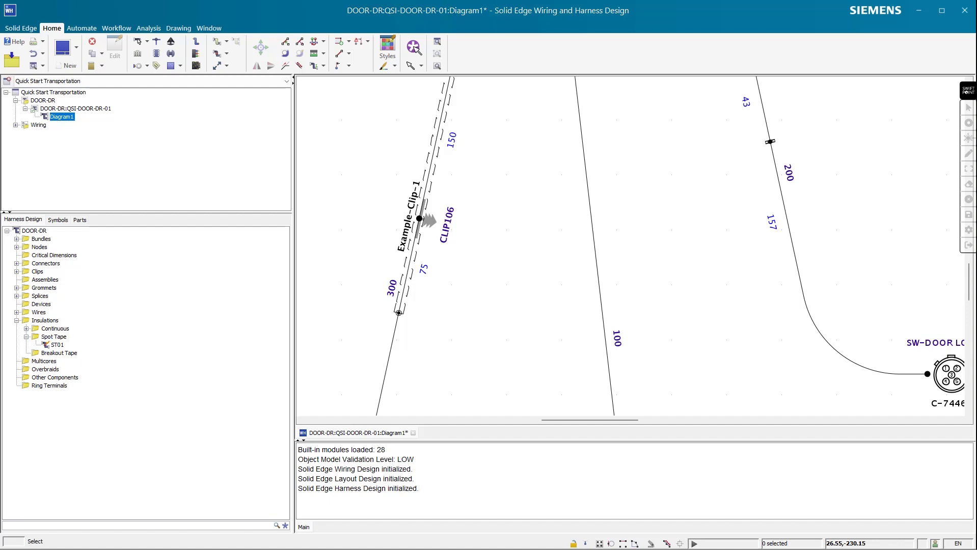
key("alt+Tab")
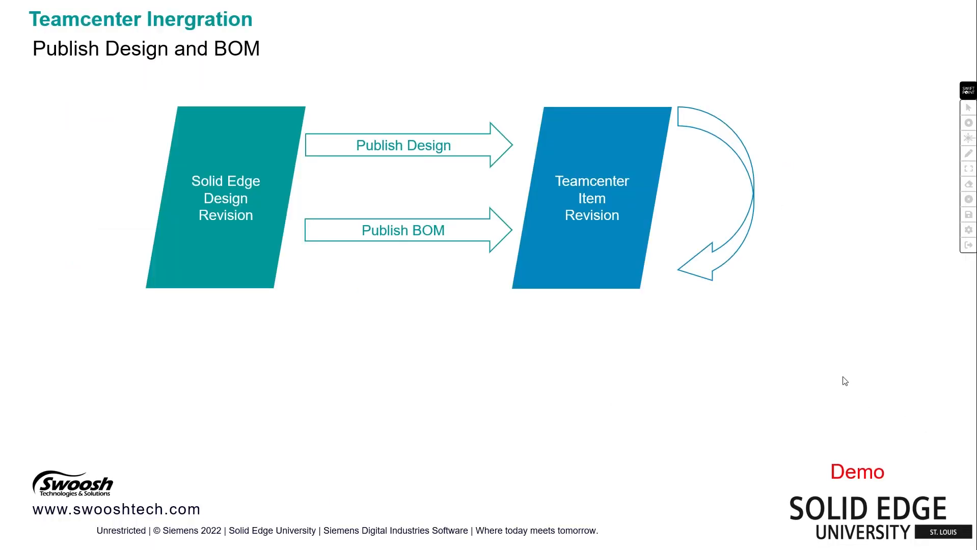
left_click(843, 378)
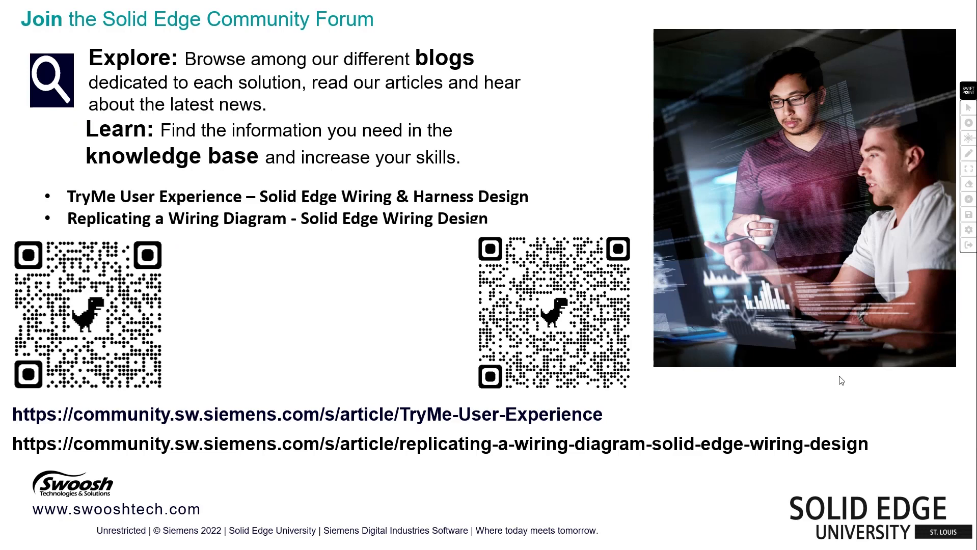